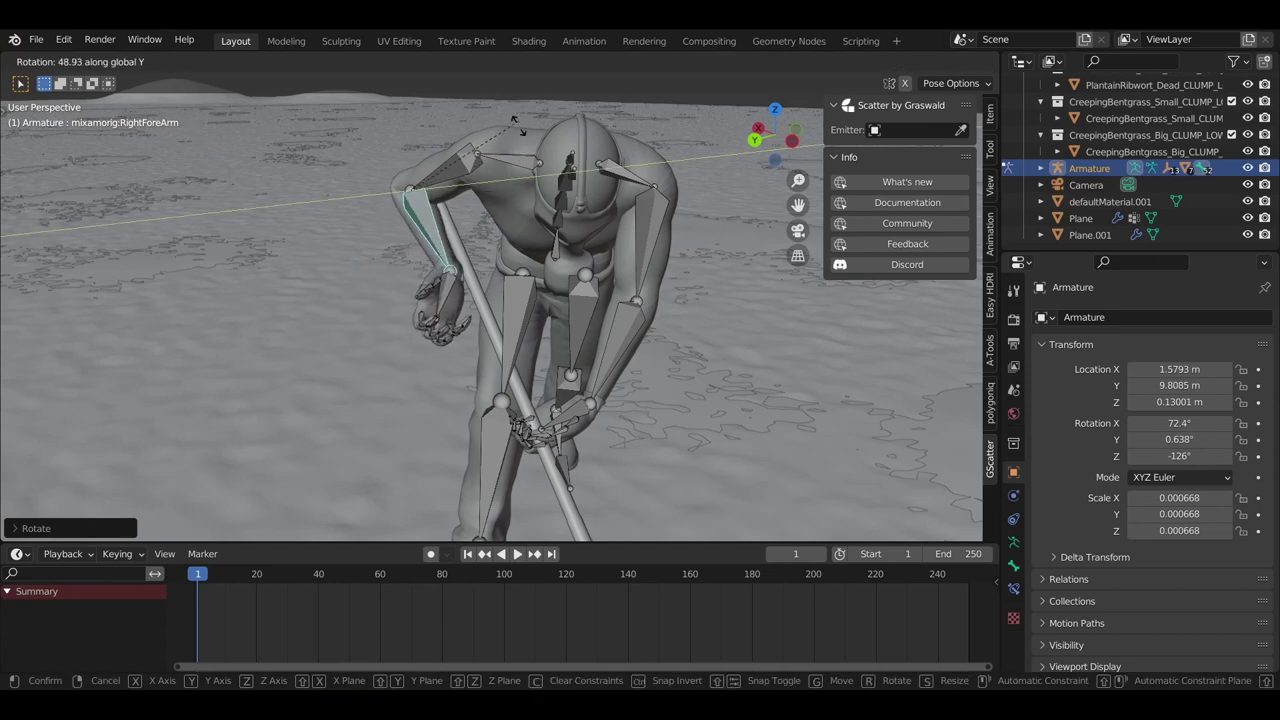
- Rotate the armature's right forearm bone about 49° around the global Y axis
left_click(535, 160)
middle_click_drag(452, 190, 376, 146)
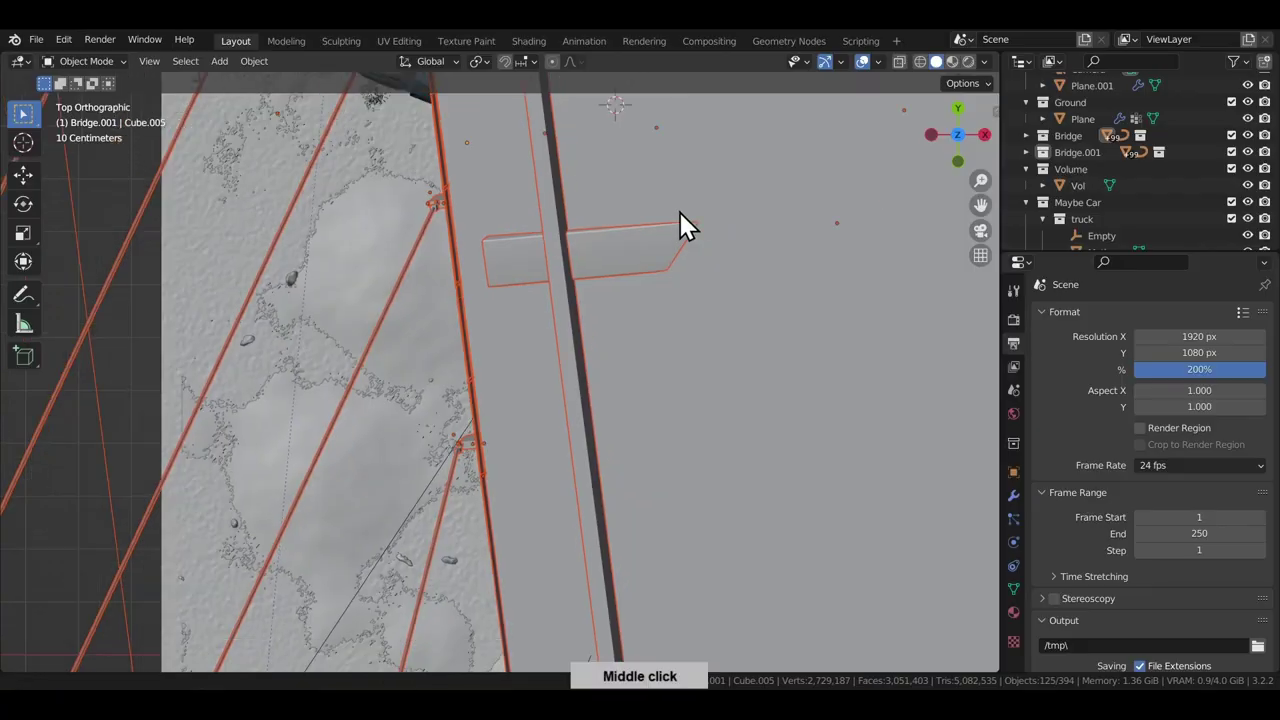
- Move the selected second bridge along the X axis and view the scene through the camera
scroll(677, 229, "down", 5)
key("g")
key("x")
left_click(897, 355)
key("KP_0")
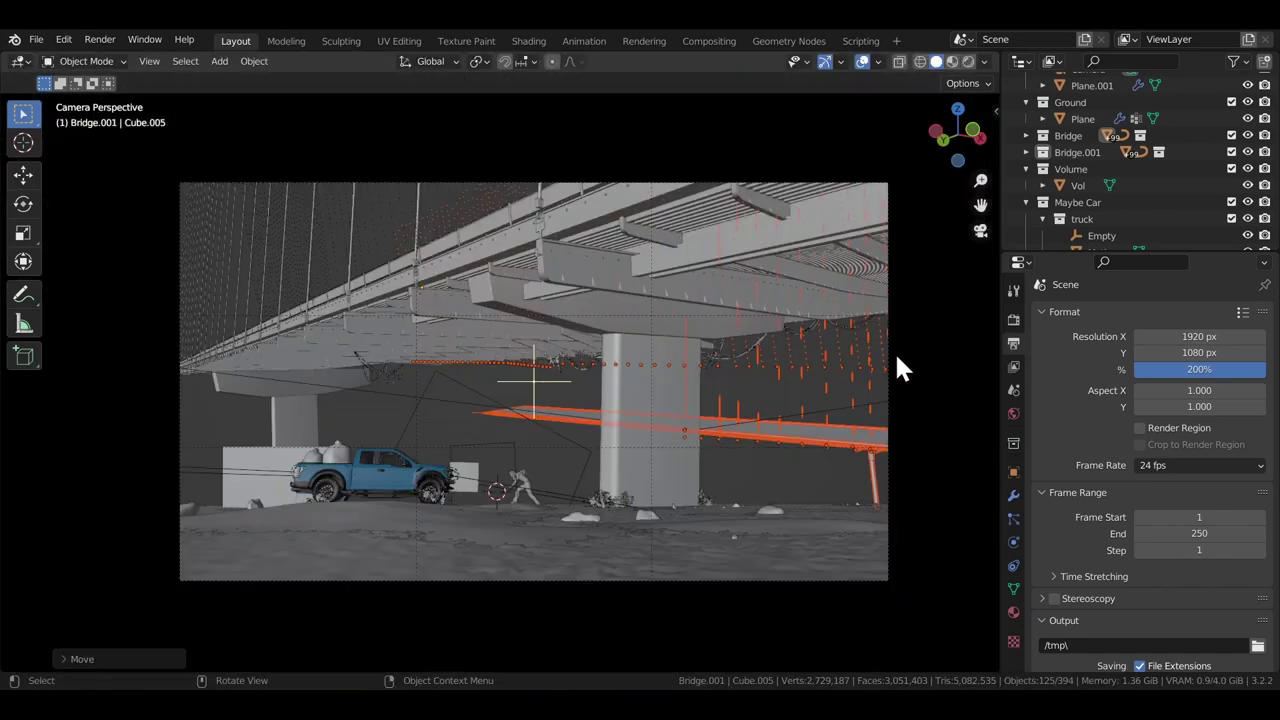
- Scale the ground plane beneath the man along the global X axis
key("r")
key("x")
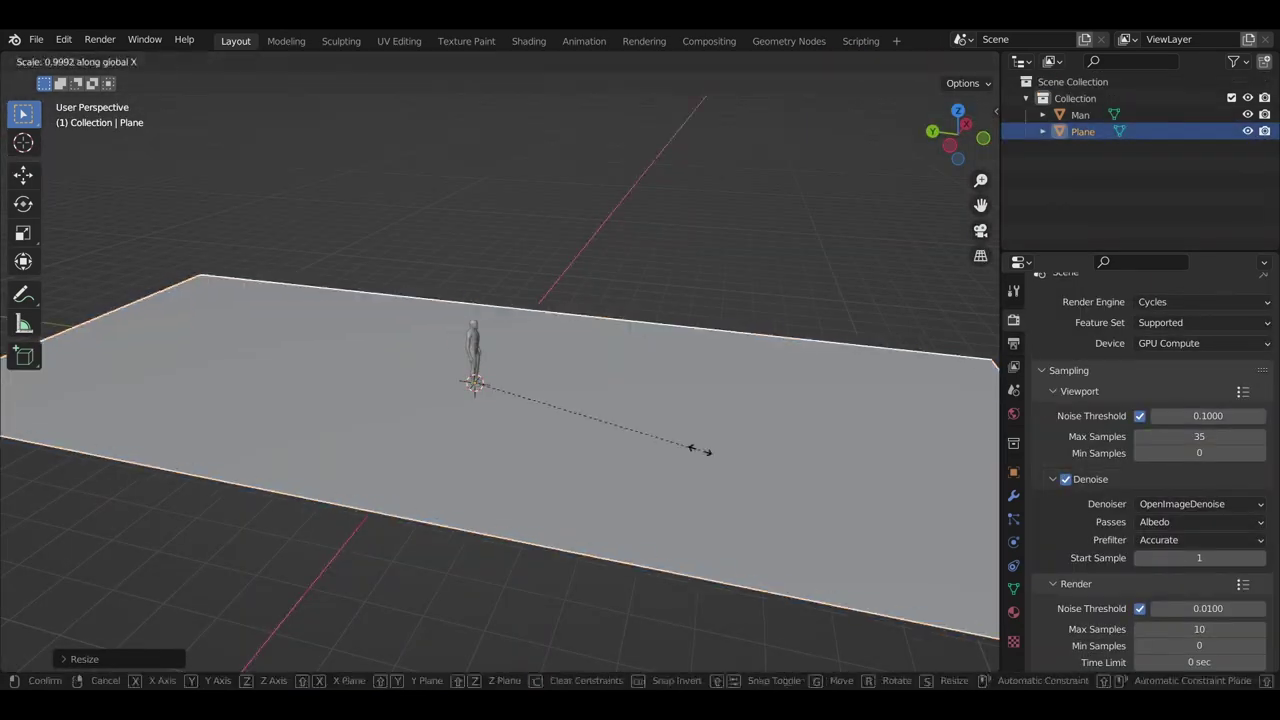
middle_click_drag(640, 400, 713, 375)
- Add a camera, reset its location, and lower it about 0.45 m along Z to frame the man
key("shift+a")
left_click(626, 577)
key("alt+g")
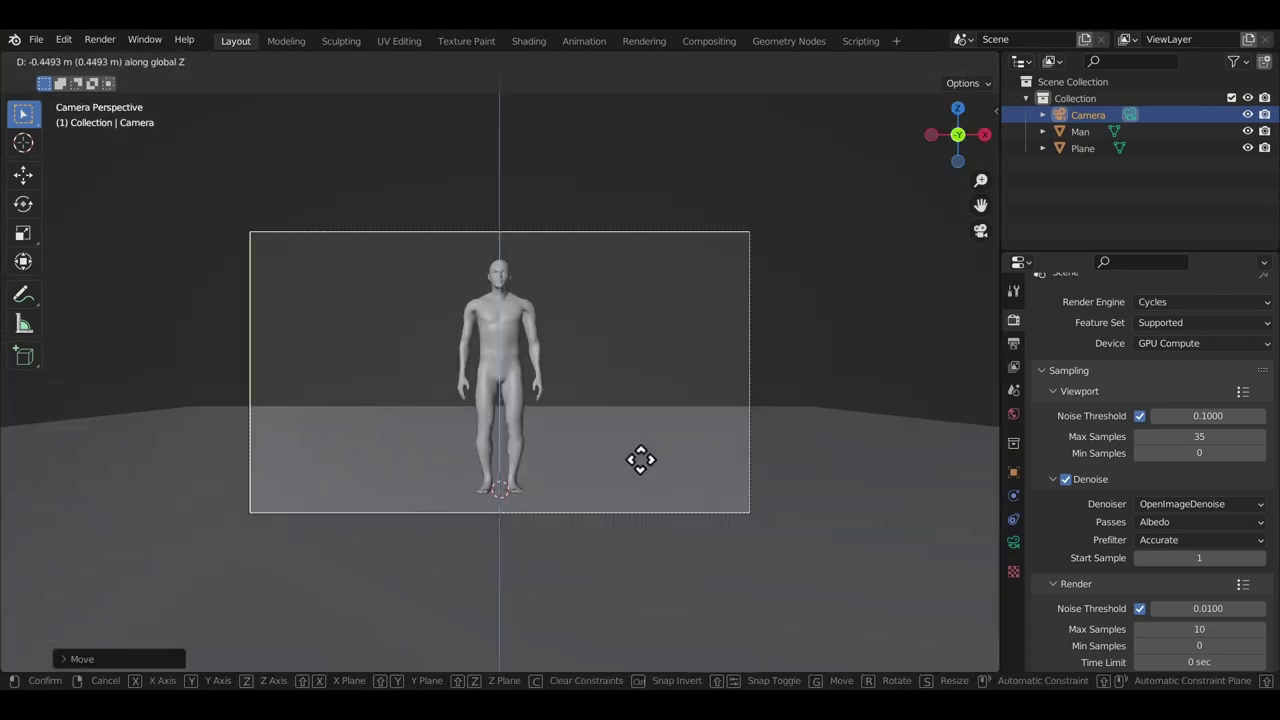
left_click(641, 460)
left_click(506, 357)
- Pull the camera back and shift it along X so the man stands small, left of the frame's centre
key("g")
key("y")
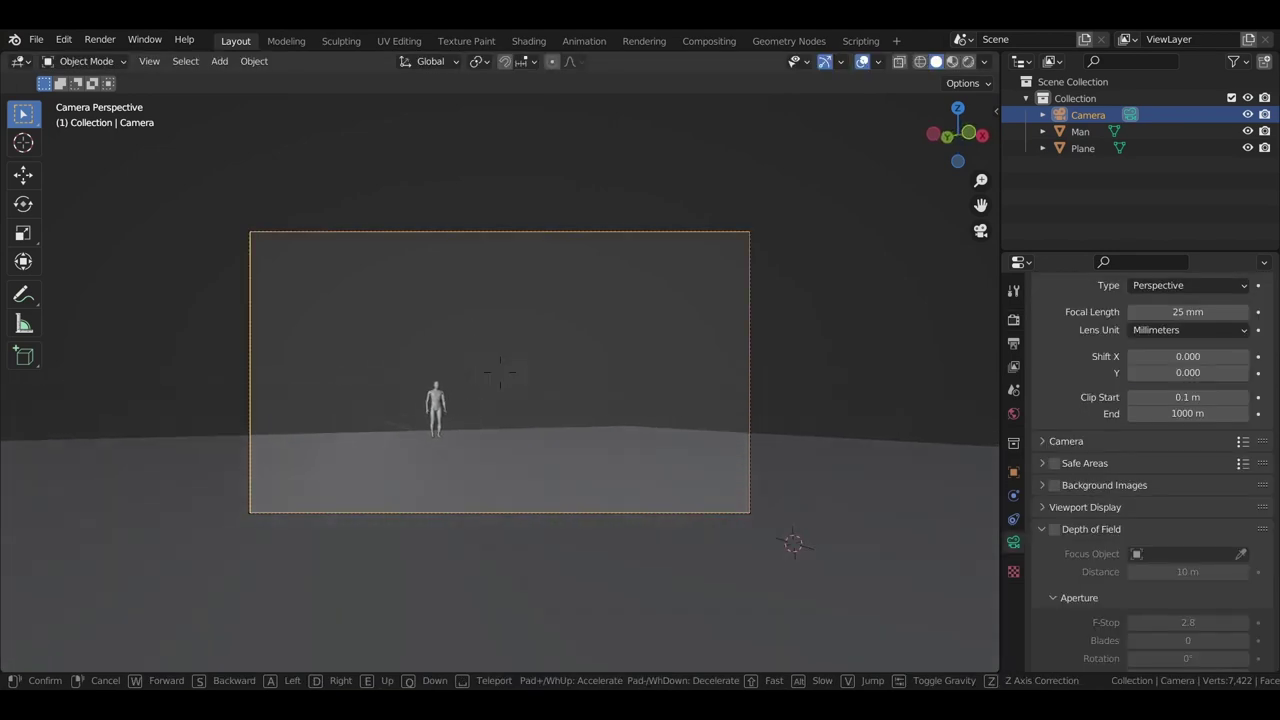
left_click(566, 432)
key("g")
key("x")
left_click(745, 415)
left_click(650, 330)
- Add a cube and raise it along the Z axis above the ground plane
key("shift+a")
mouse_move(620, 77)
left_click(690, 92)
key("g")
key("z")
left_click(686, 241)
- Stretch the cube along the Y axis and adjust its height along Z
key("s")
key("z")
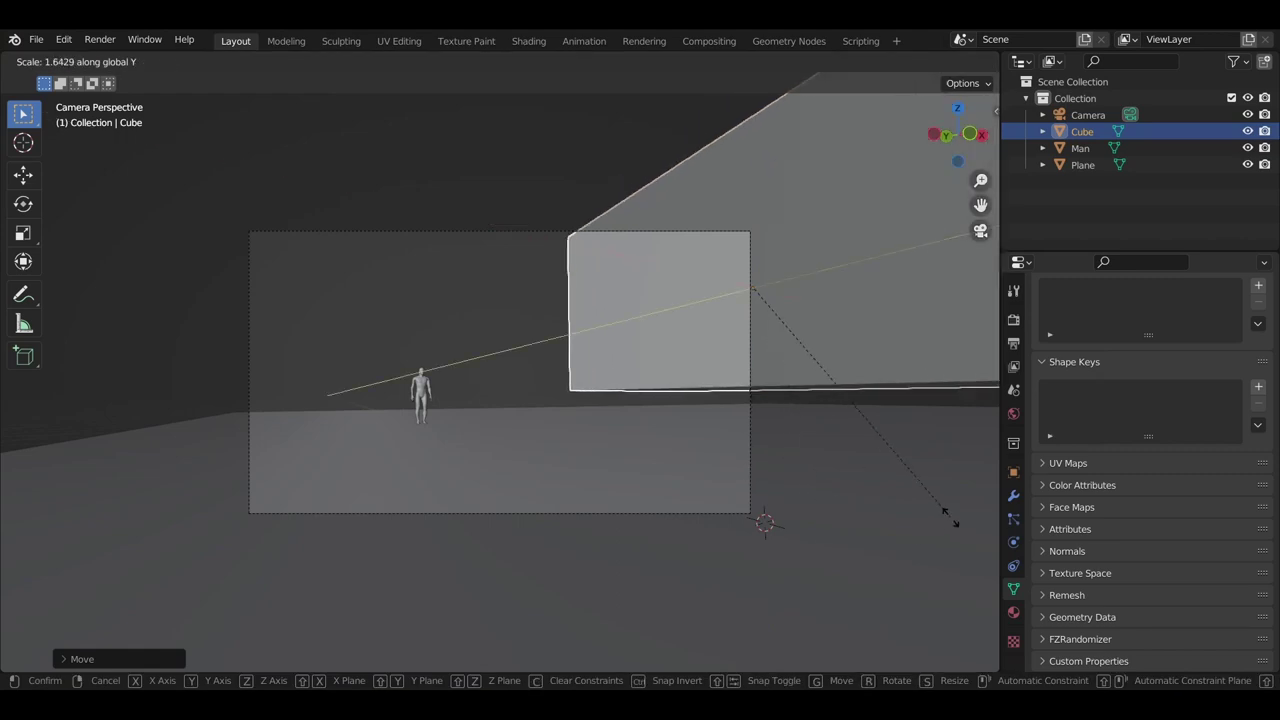
left_click(883, 500)
key("g")
key("z")
left_click(670, 375)
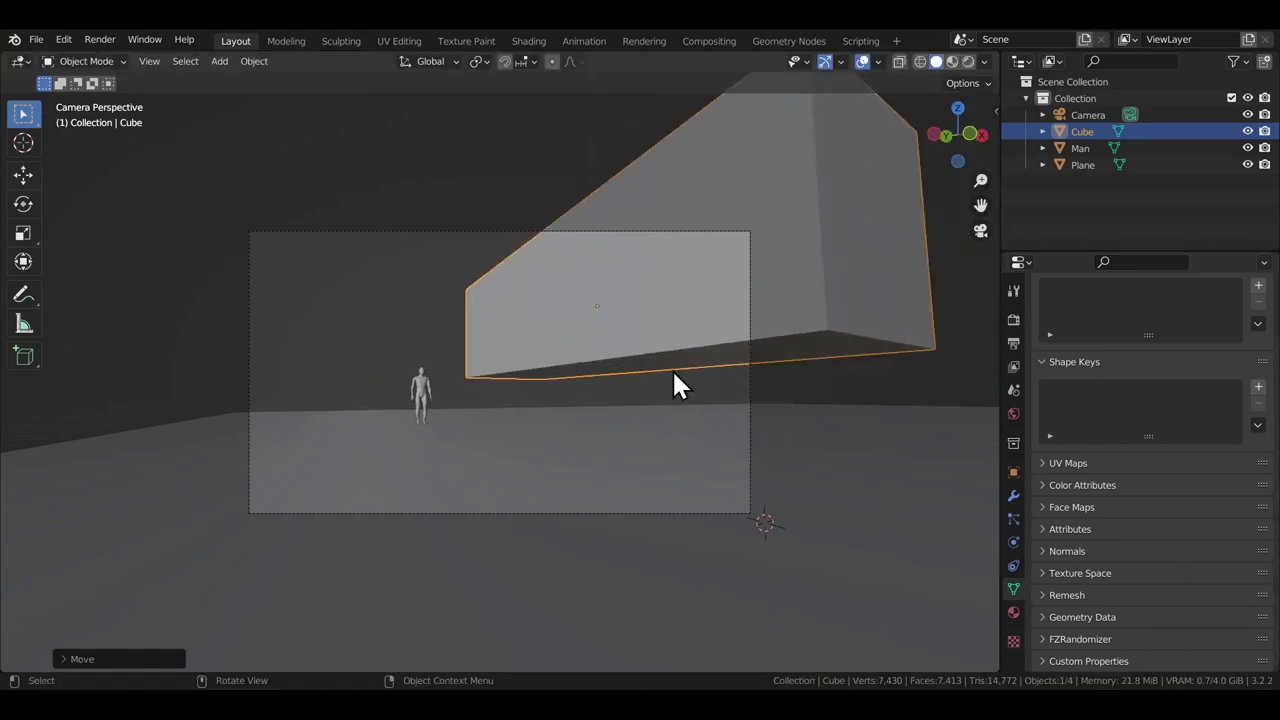
- Raise the stretched cube along Z until it hangs above the man in the camera view
middle_click_drag(670, 375, 696, 371)
key("KP_0")
key("g")
key("z")
left_click(703, 252)
- Fly the camera backward to reframe the man beneath the overhead block
left_click(637, 508)
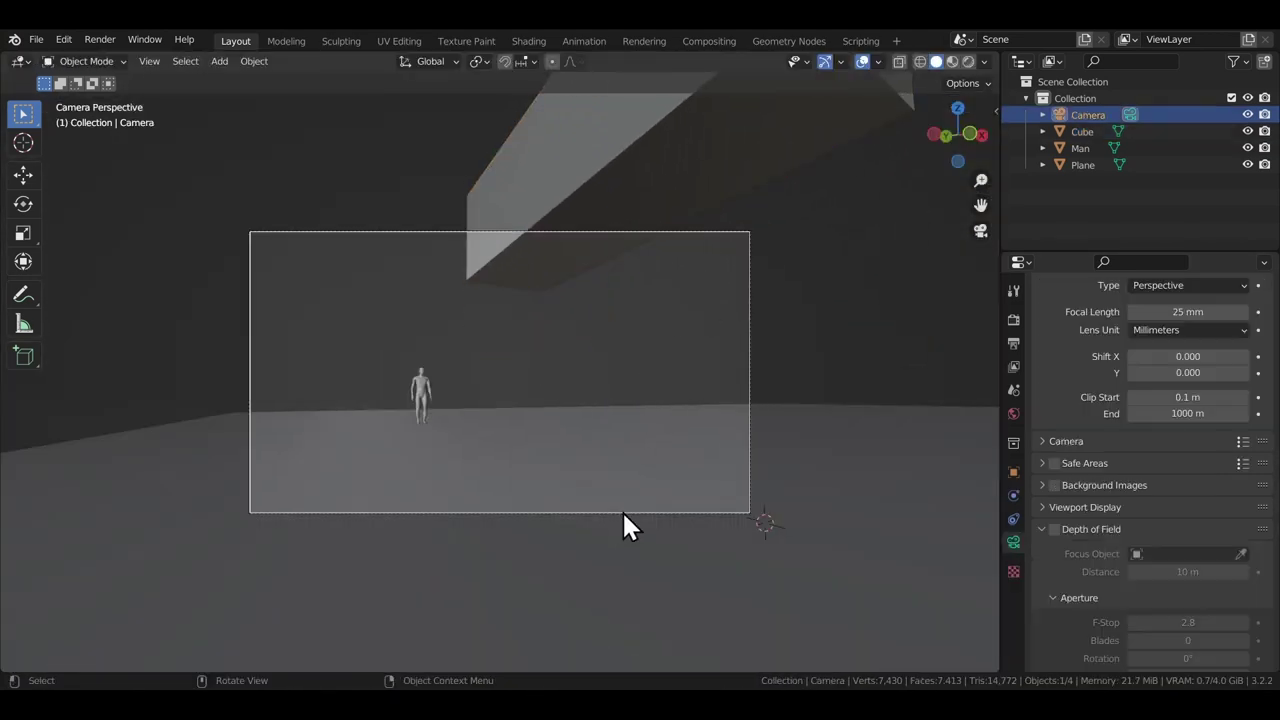
key("shift+grave")
key("s")
- Adjust the overhead block's height along Z and rotate it around the X axis
key("g")
key("z")
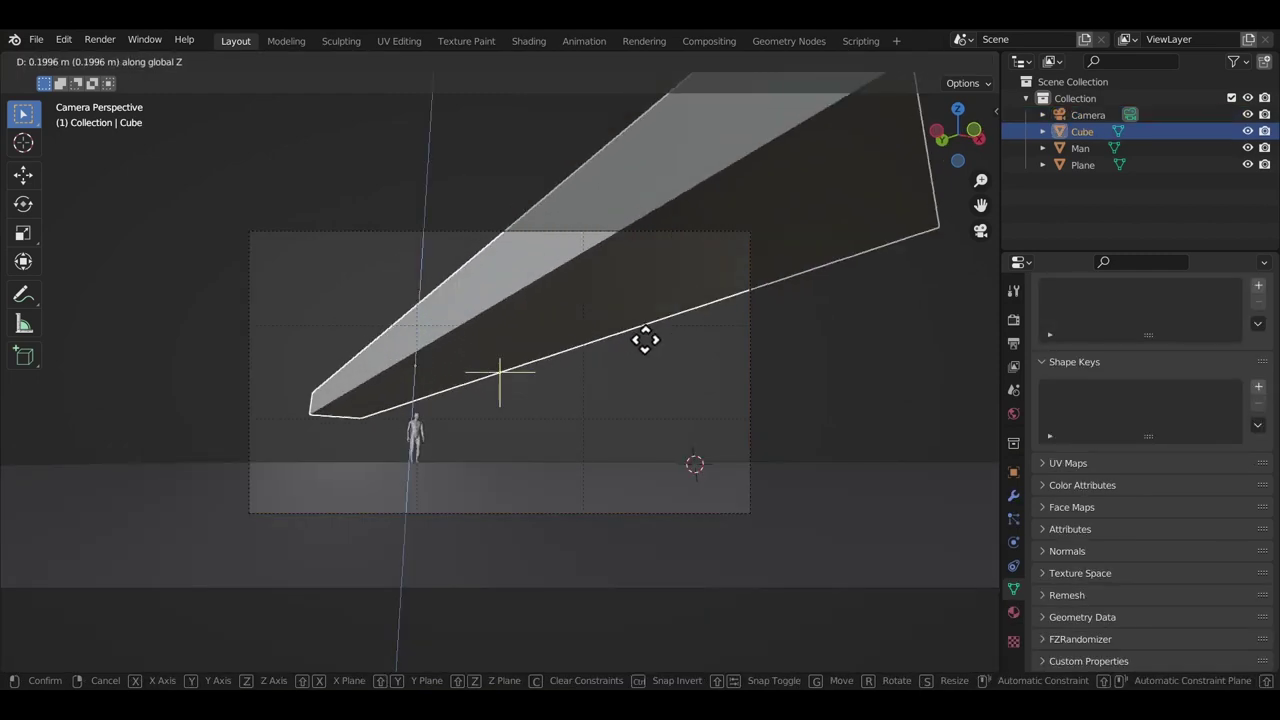
left_click(650, 338)
key("r")
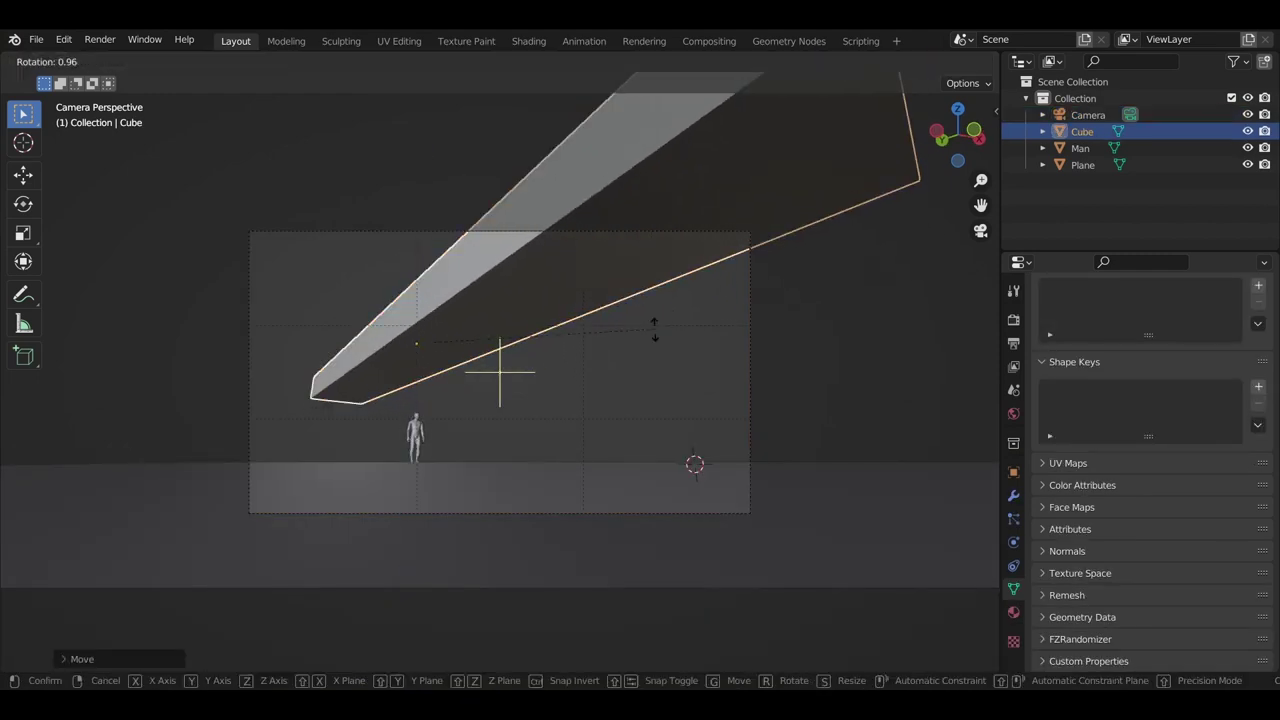
key("x")
left_click(640, 345)
- Tilt the camera about 8.4° around its local X axis and fine-tune its height and tilt
left_click(574, 510)
key("r")
key("x")
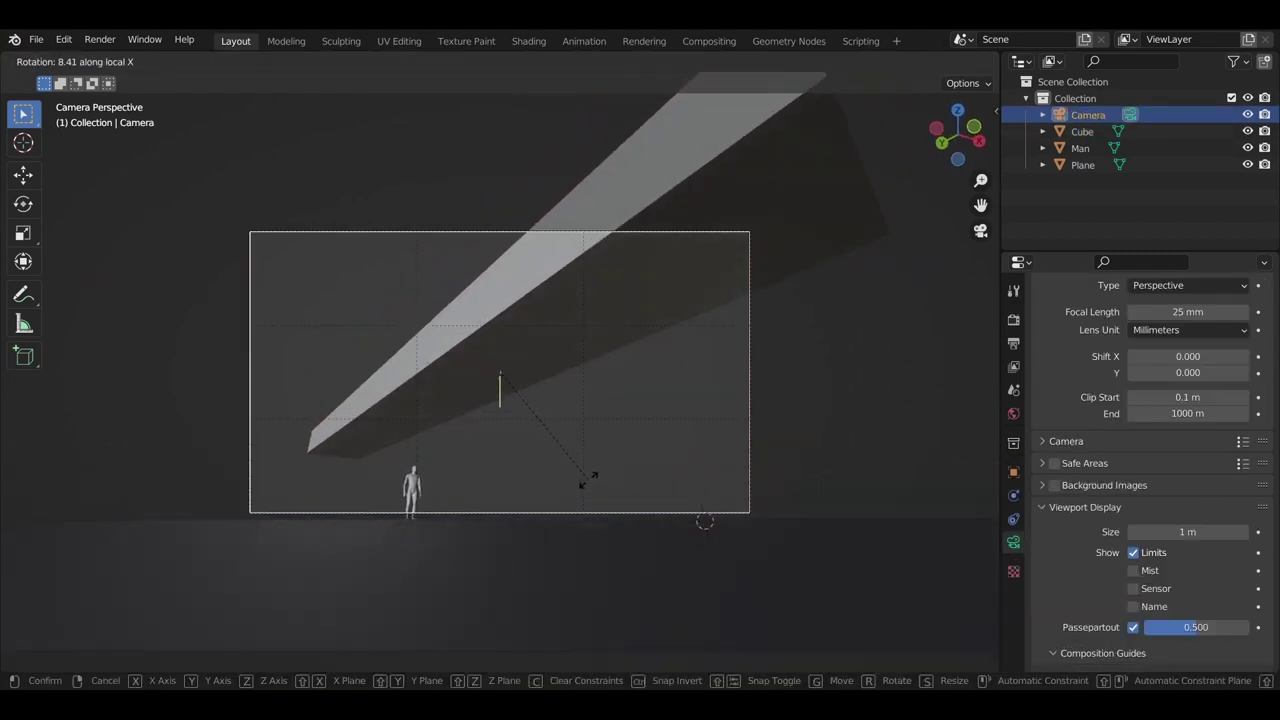
left_click(585, 484)
key("g")
key("z")
key("r")
key("x")
left_click(566, 457)
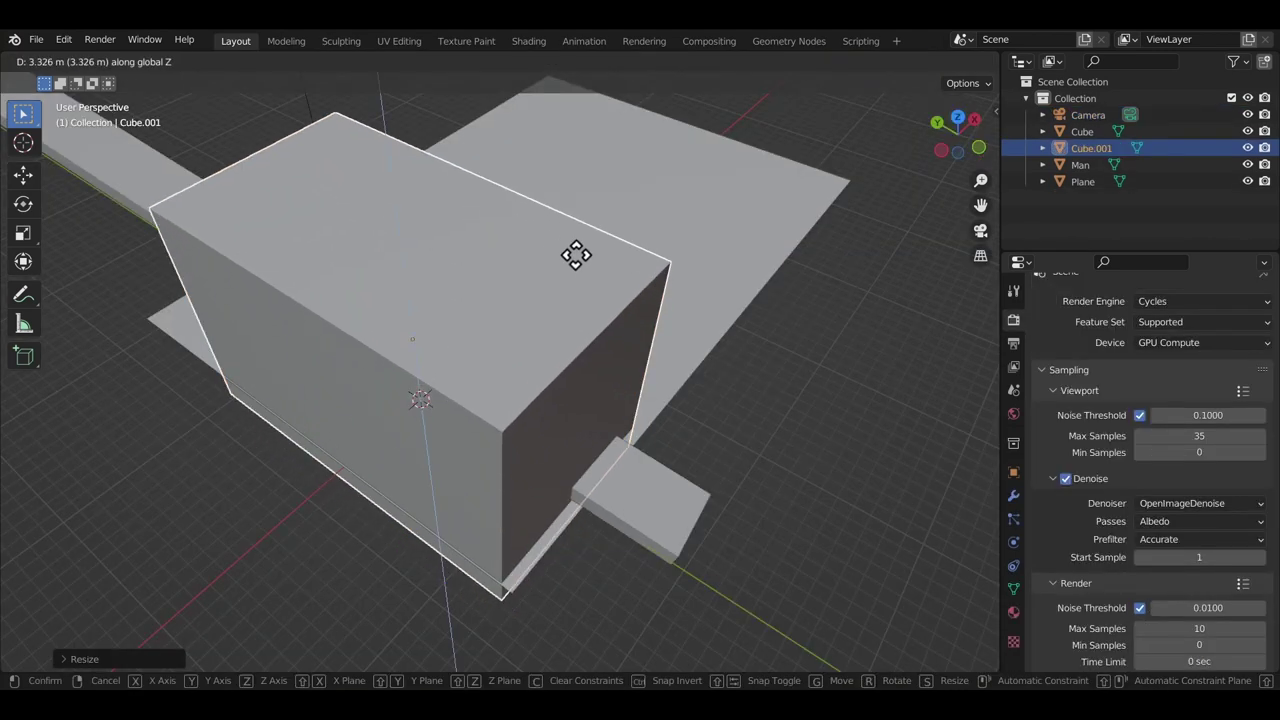
- Raise the second cube about 3.3 m along Z and lengthen it along the Y axis
left_click(560, 345)
key("s")
key("x")
key("y")
left_click(655, 405)
- Reposition the lengthened second cube along the Y axis
middle_click_drag(562, 352, 547, 339)
scroll(547, 339, "down", 1)
key("g")
key("x")
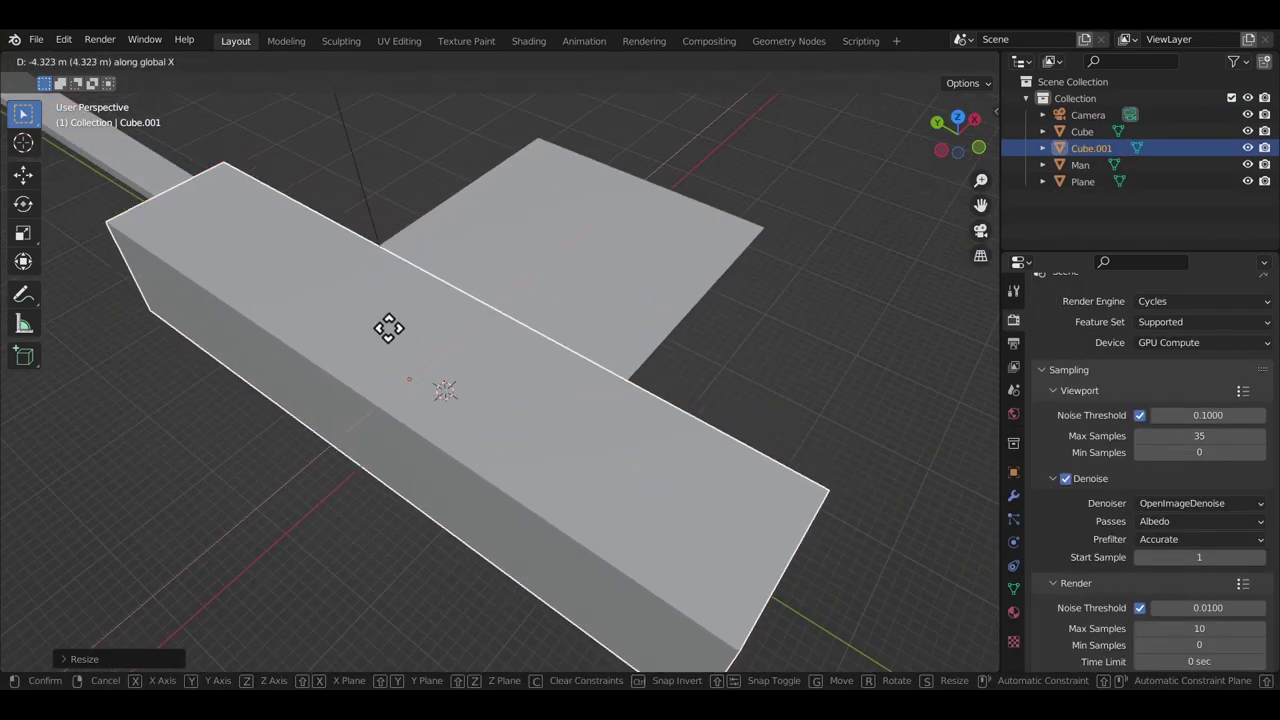
key("y")
left_click(368, 317)
- Scale the second cube's mesh along the X axis in Edit Mode and return to Object Mode
key("Tab")
middle_click_drag(722, 374, 609, 338)
key("s")
key("x")
left_click(863, 420)
key("Tab")
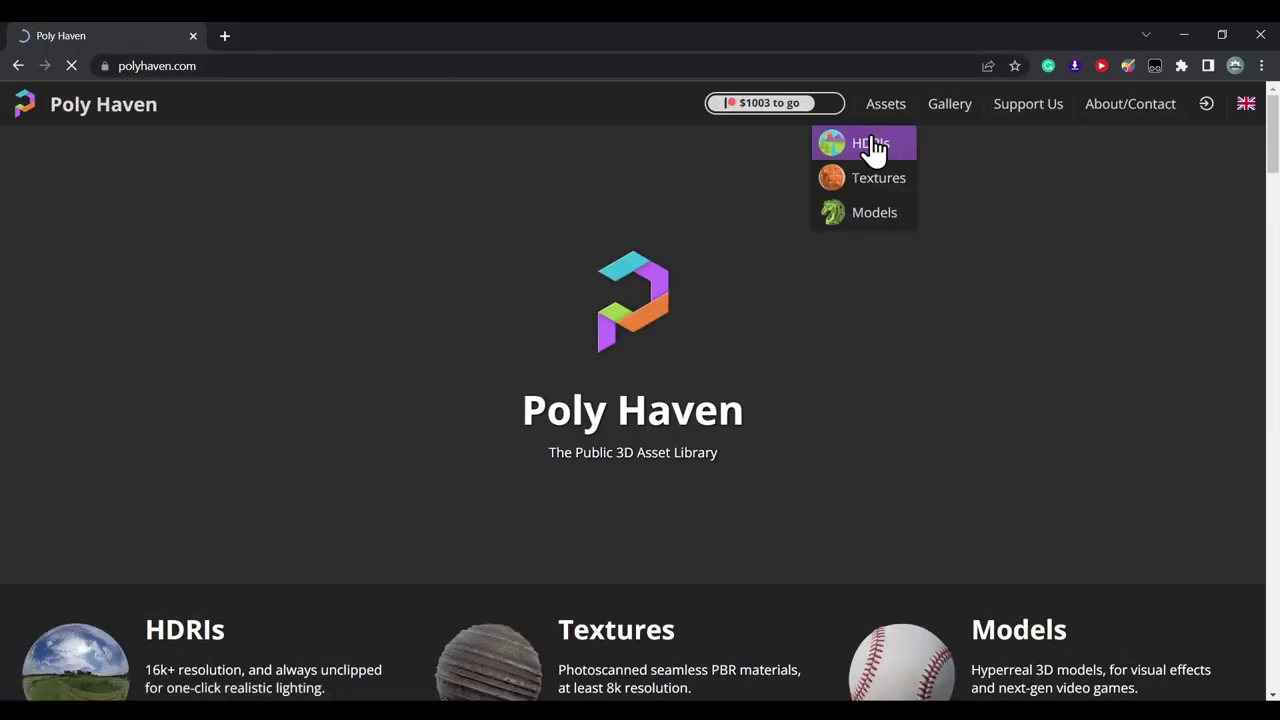
- Browse the Night category of HDRIs on the Poly Haven website
left_click(870, 145)
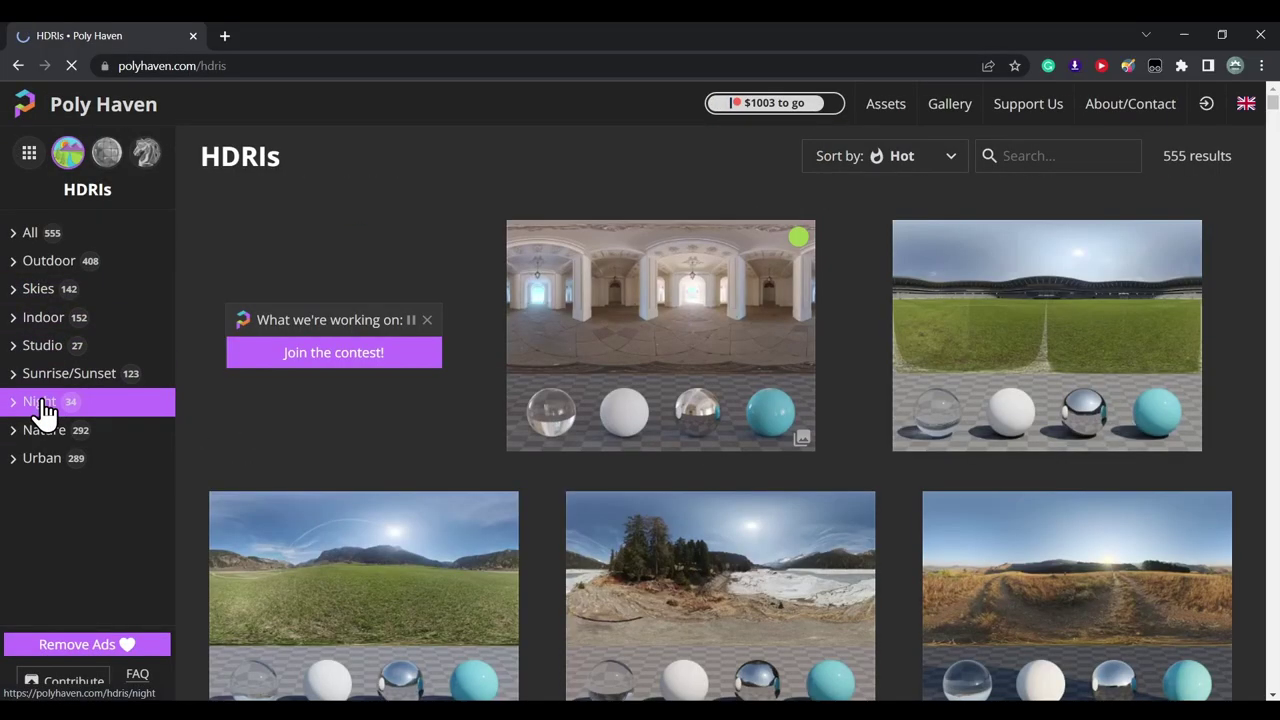
left_click(40, 404)
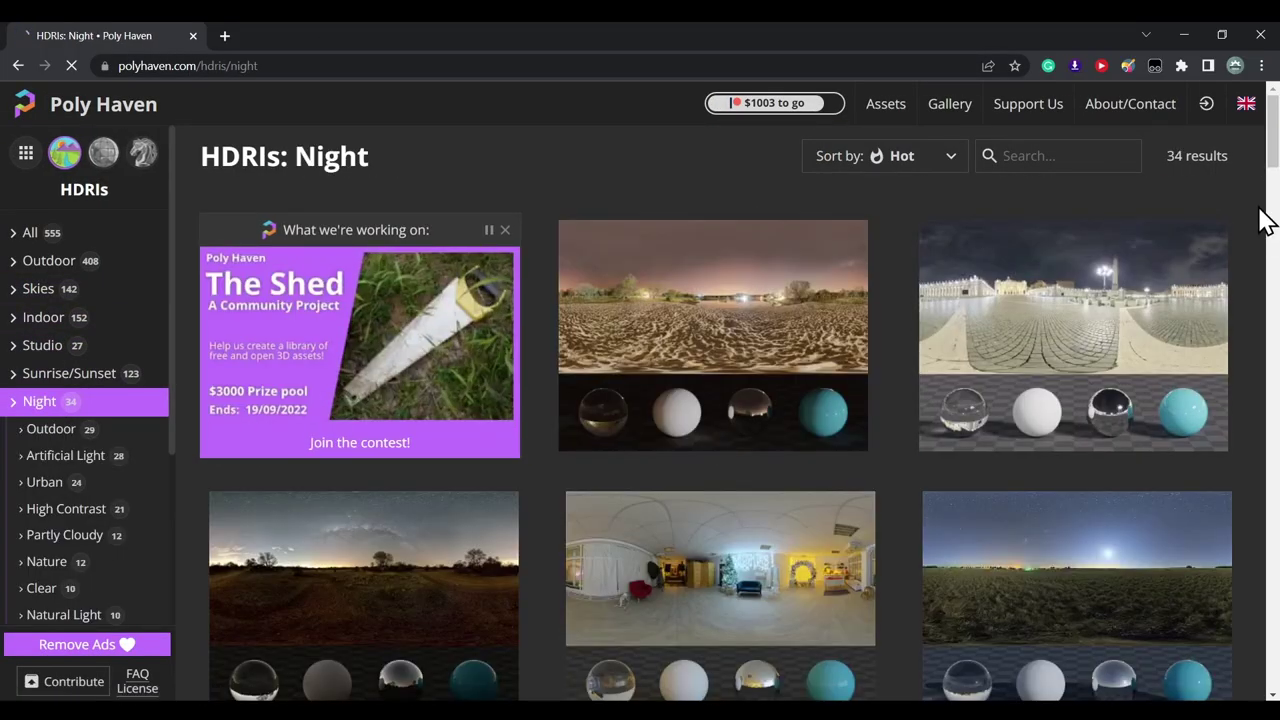
scroll(266, 388, "down", 3)
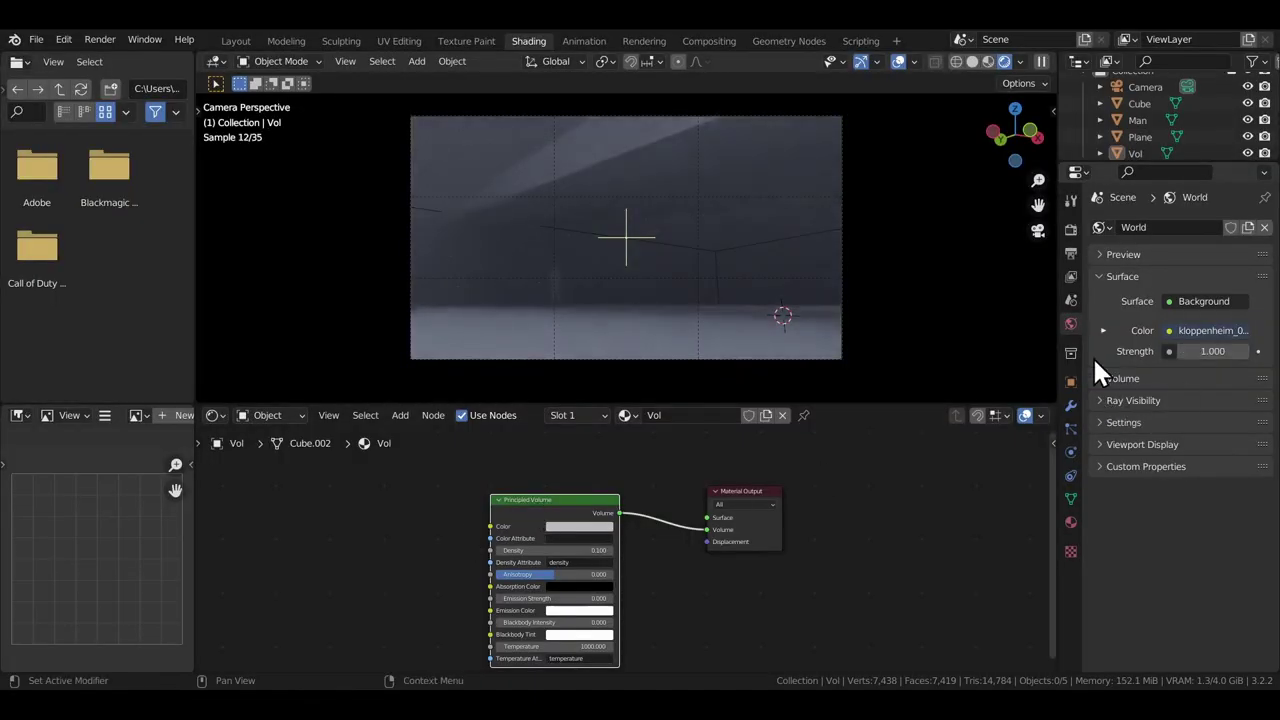
- Expand the World background's kloppenheim environment texture settings
left_click(1103, 331)
left_click(1115, 470)
scroll(1121, 430, "down", 3)
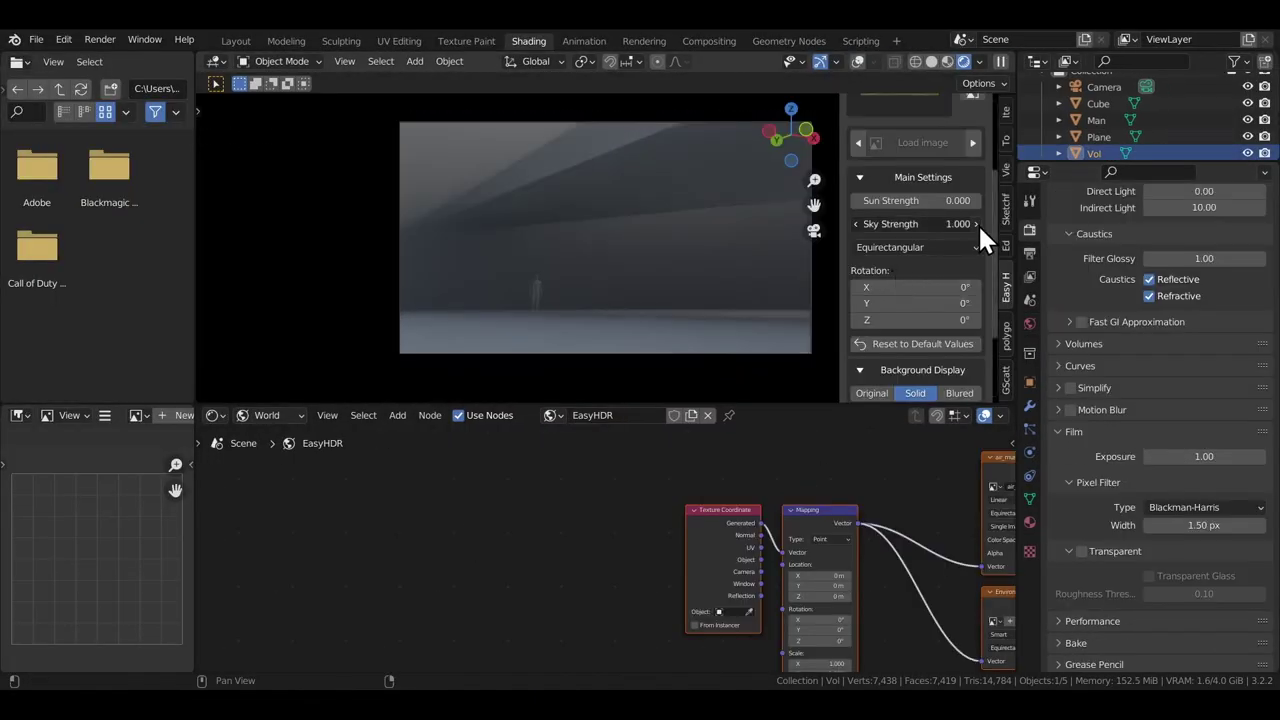
- Try sky strengths of 1.5 and 0.5, and set the value back to 1
left_click(976, 226)
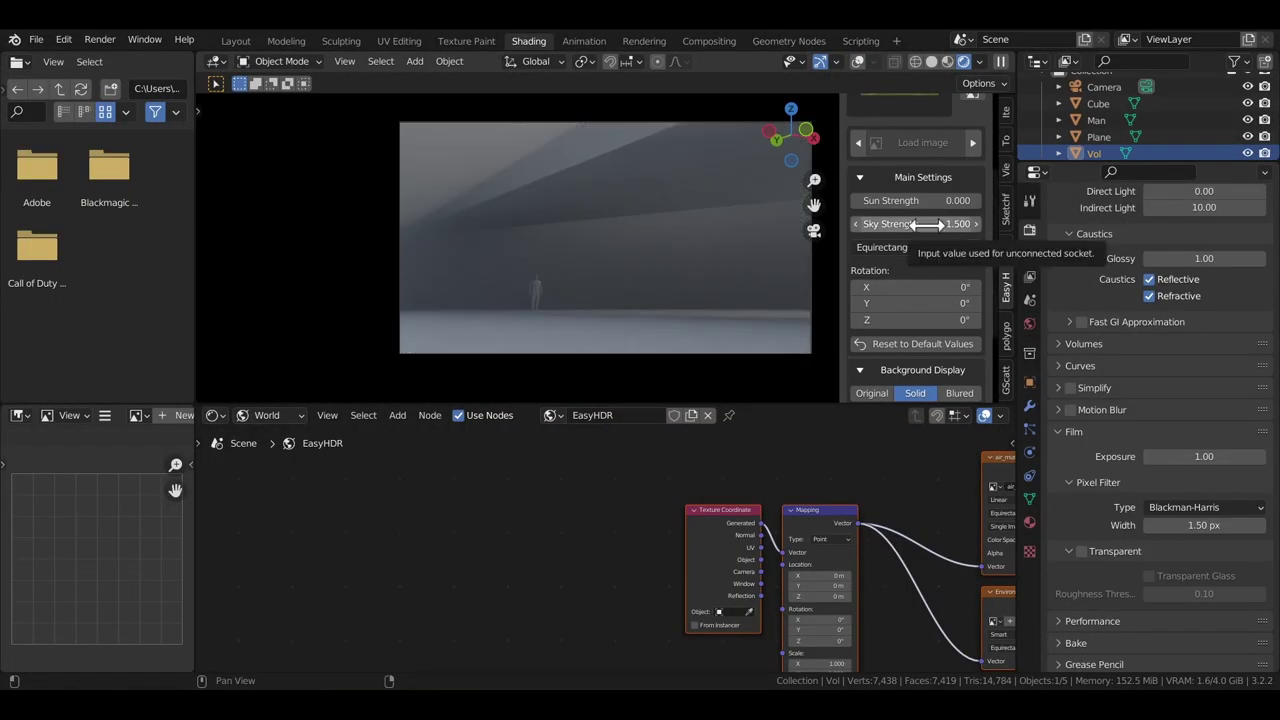
left_click(926, 224)
type("0.5")
key("Return")
left_click(928, 226)
type("1")
- Try a Sun Strength of 1 and settle on 0.1
left_click(934, 203)
type("1")
key("Return")
left_click(933, 203)
type("0.1")
left_click(933, 203)
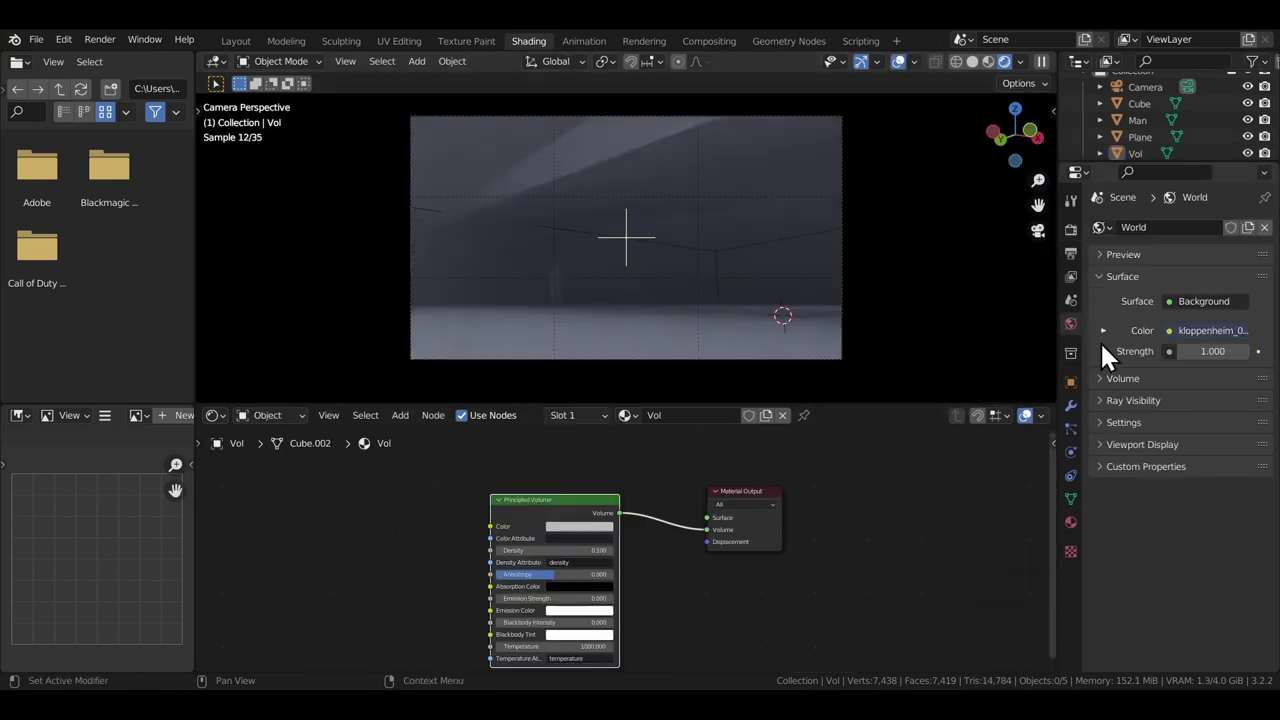
- Unfold the World color's environment texture and look through its options
left_click(1103, 330)
left_click(1104, 468)
middle_click_drag(1116, 530, 1120, 385)
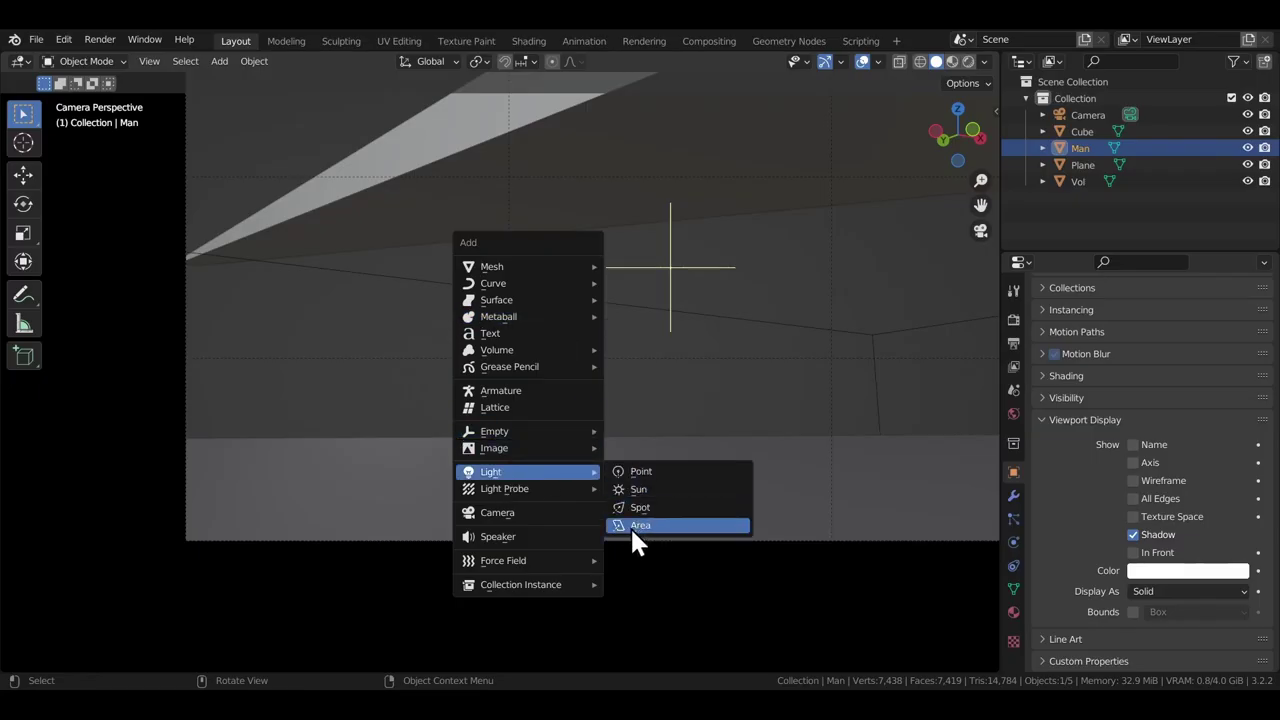
- Add an area light, rotate it 90° around the global Y axis, and adjust its height along Z
left_click(632, 526)
key("r")
key("x")
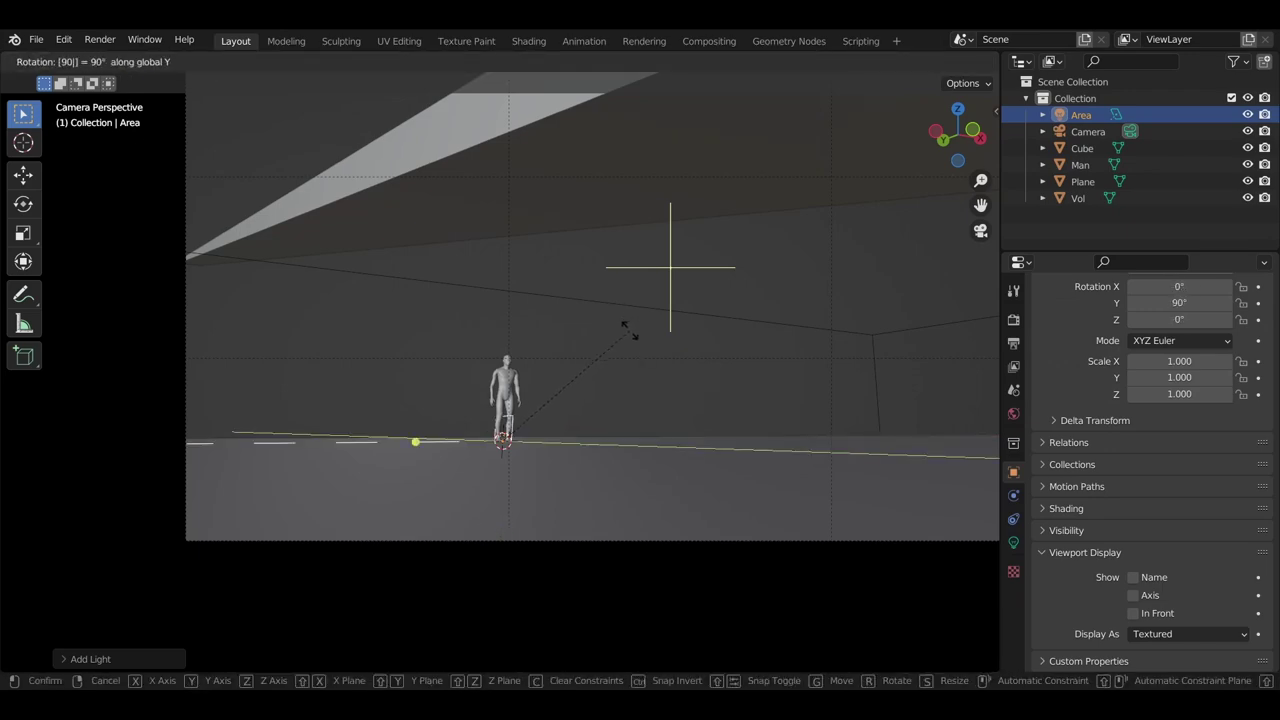
key("z")
left_click(682, 308)
- Set the area light's power to 100 W
mouse_move(737, 305)
middle_mouse_down("shift")
mouse_move(660, 341)
mouse_move(673, 311)
middle_mouse_up("shift")
scroll(690, 310, "down", 1)
left_click(1013, 543)
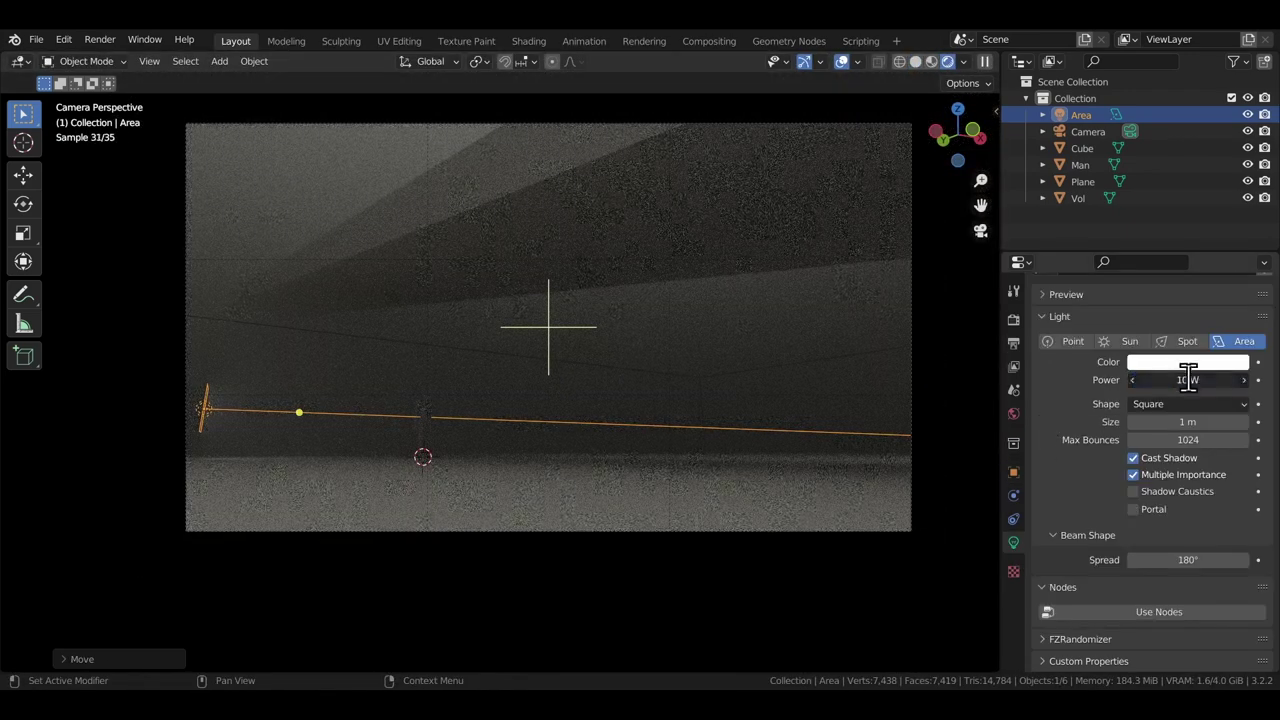
double_click(1188, 379)
type("100")
key("Return")
- Create a new material on the ground plane and adjust its base color
left_click(628, 363)
left_click(719, 283)
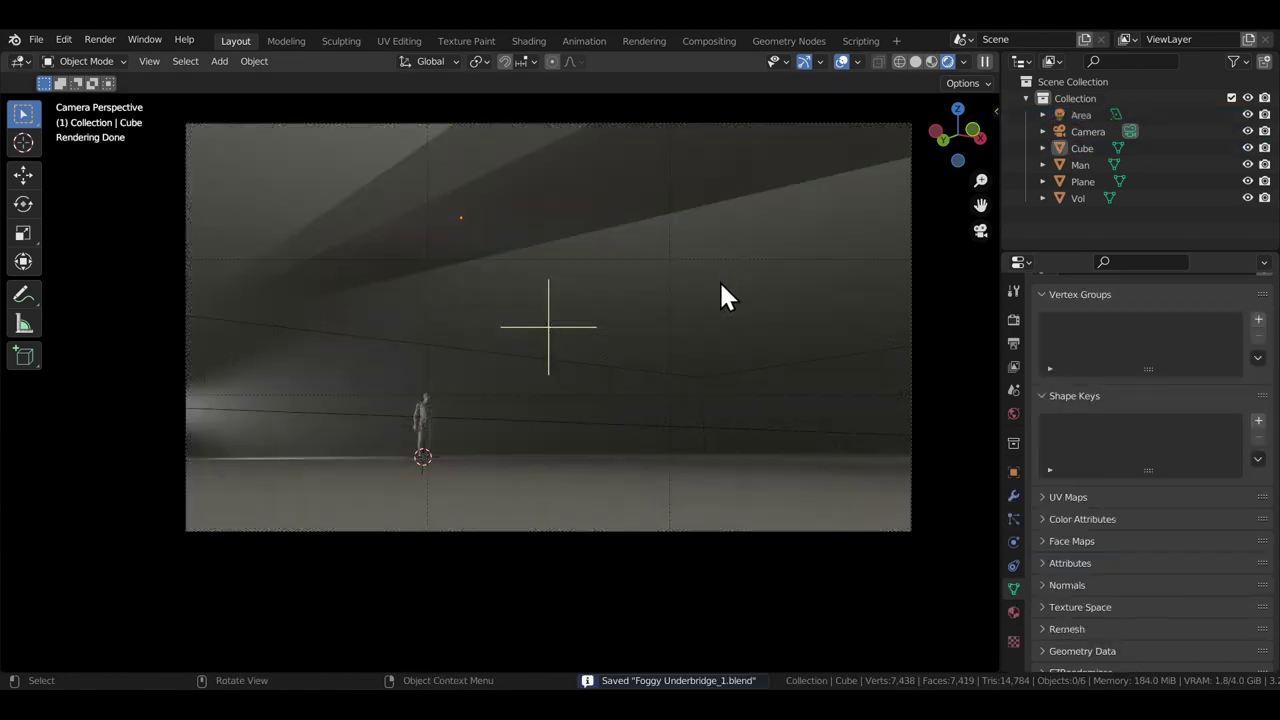
left_click(1013, 612)
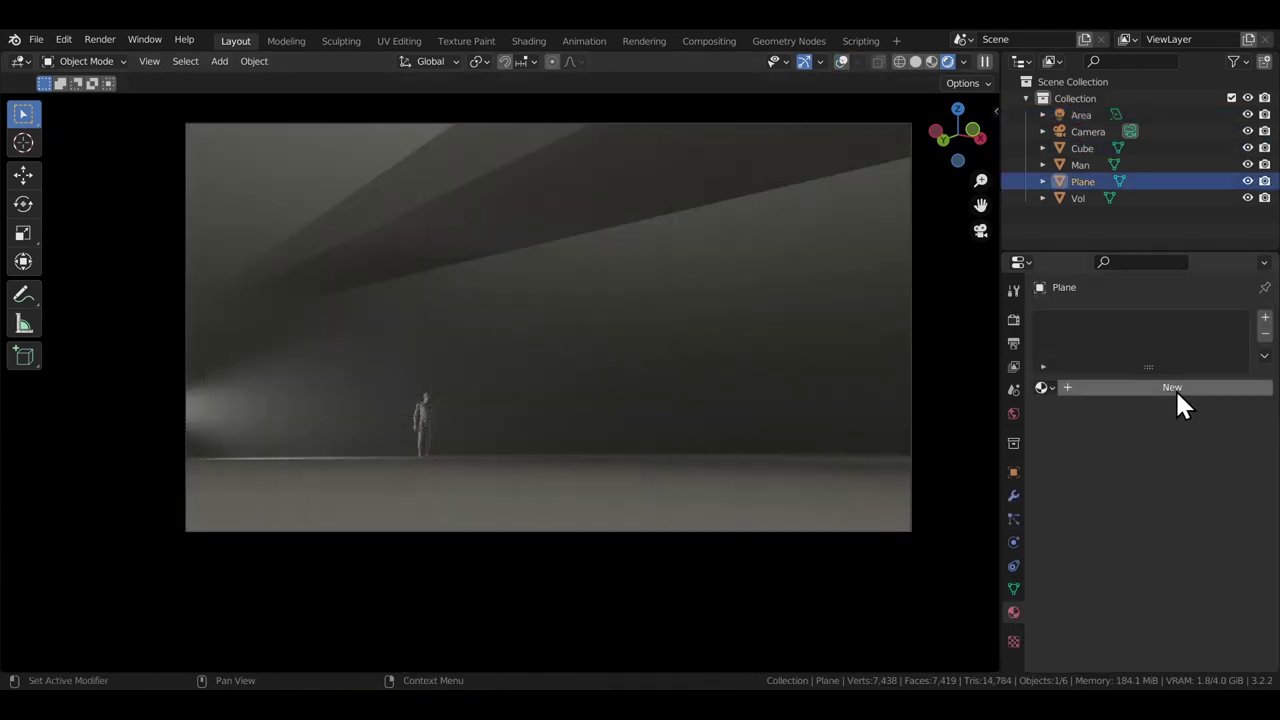
left_click(1175, 388)
left_click(1196, 532)
left_click_drag(1240, 387, 1243, 374)
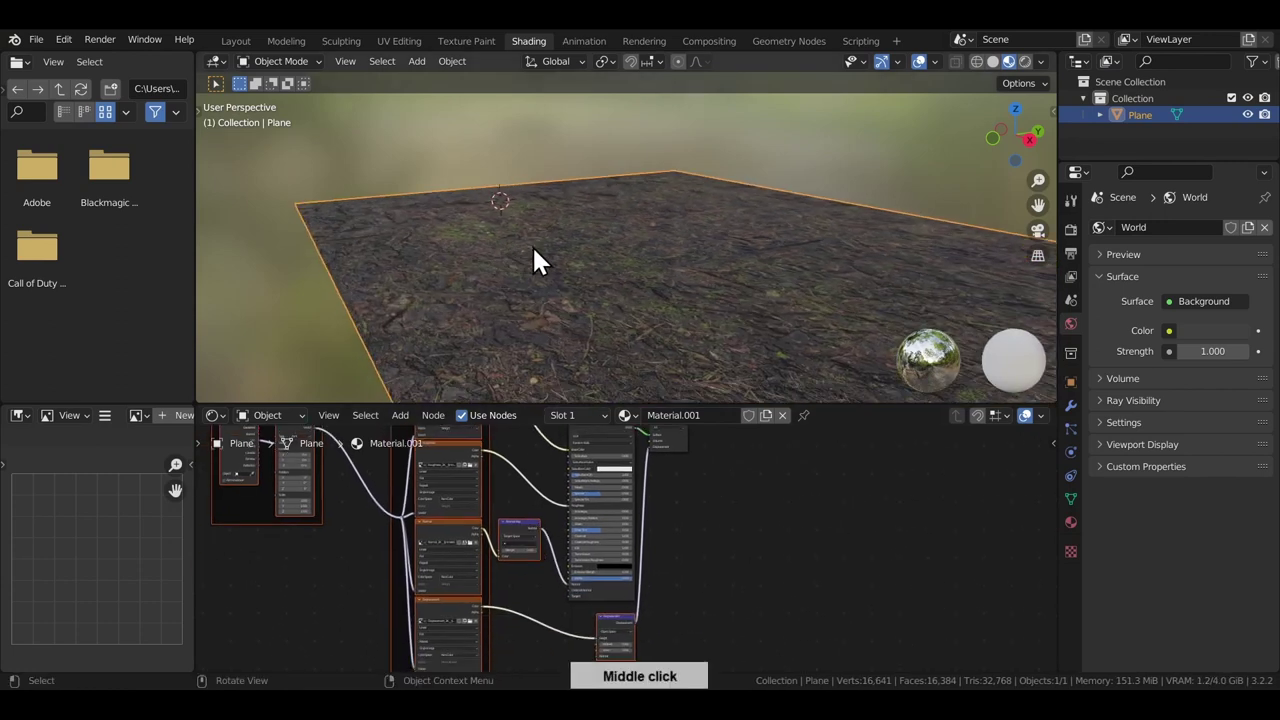
- Inspect the textured ground plane and enter 5 in its texture mapping settings
middle_click_drag(532, 245, 700, 300)
scroll(332, 520, "up", 9)
middle_click_drag(334, 519, 652, 522)
scroll(652, 522, "up", 5)
left_click(567, 453)
type("5")
key("Return")
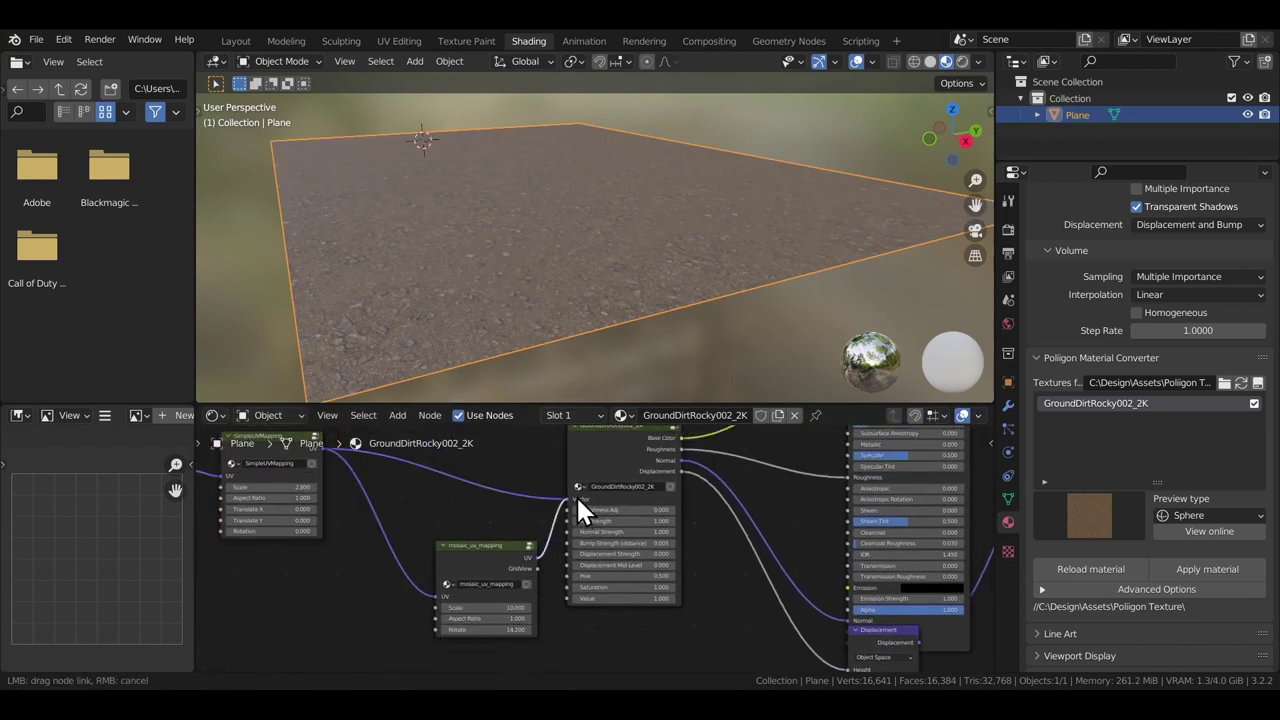
- Connect the mosaic_uv_mapping node's UV output to the GroundDirtRocky002_2K group's Vector input and reposition the mapping node
left_click_drag(577, 497, 573, 499)
left_click_drag(474, 544, 448, 477)
scroll(419, 545, "up", 5)
middle_click_drag(418, 528, 457, 551)
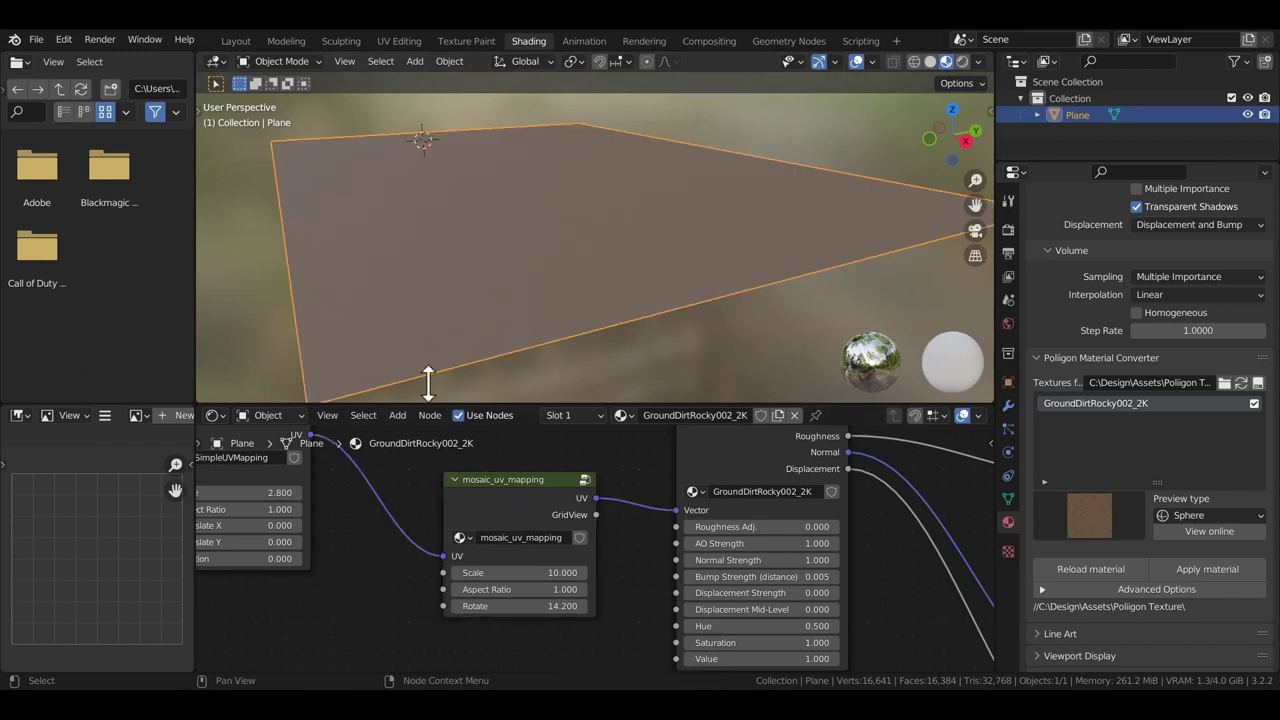
- Try a UV mapping value of 1, set it to 2, and preview the mosaic_uv_mapping node on the plane
middle_click_drag(351, 477, 586, 491)
scroll(541, 268, "up", 2)
middle_click_drag(794, 376, 767, 580)
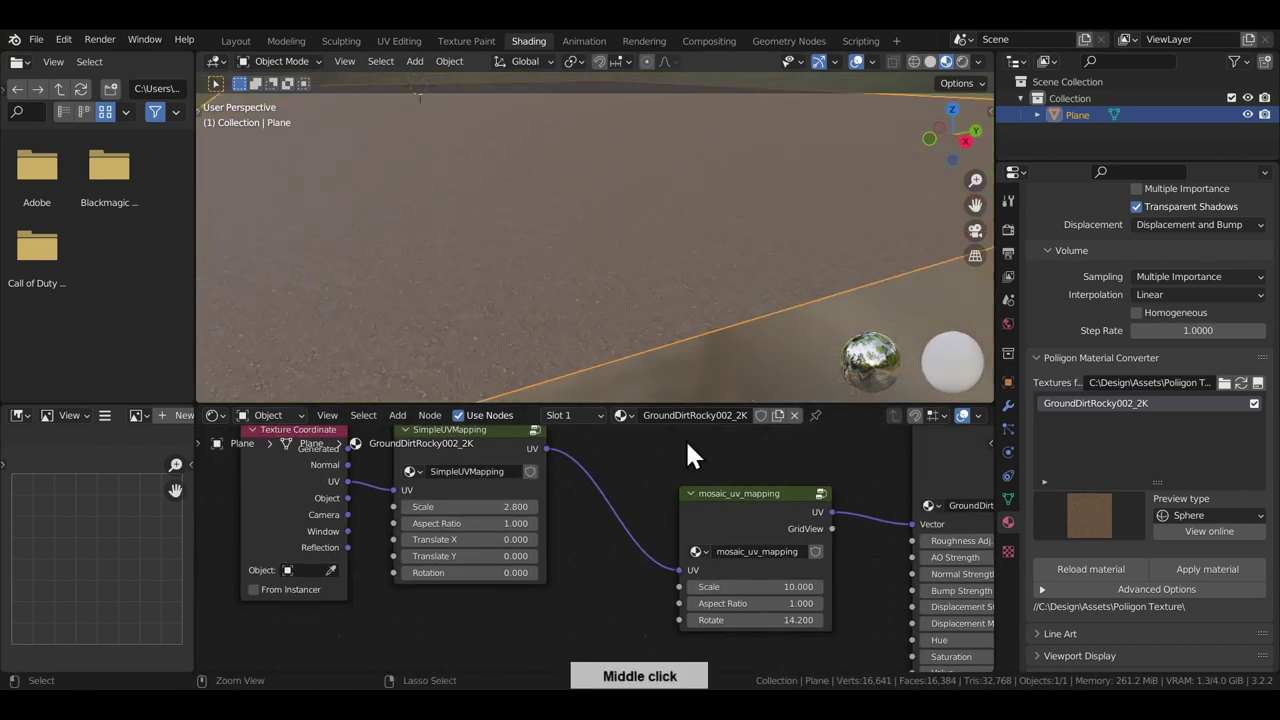
type("1")
key("Return")
type("2")
key("Return")
middle_click_drag(640, 270, 595, 240)
left_click(728, 499, "ctrl+shift")
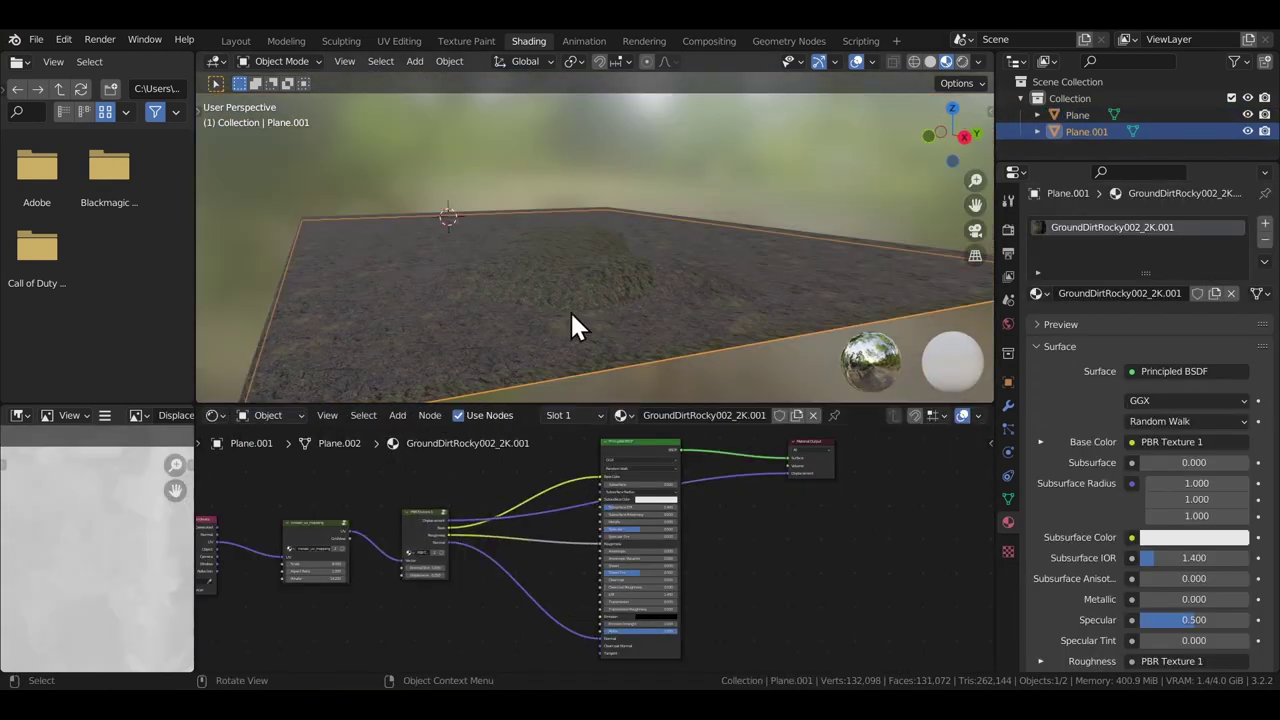
- Display the textured ground in rendered shading and examine its mound from around
mouse_move(604, 249)
middle_mouse_down()
mouse_move(634, 206)
mouse_move(587, 303)
middle_mouse_up()
key("z")
left_click(590, 213)
mouse_move(684, 249)
middle_mouse_down()
mouse_move(547, 295)
mouse_move(509, 266)
mouse_move(590, 224)
middle_mouse_up()
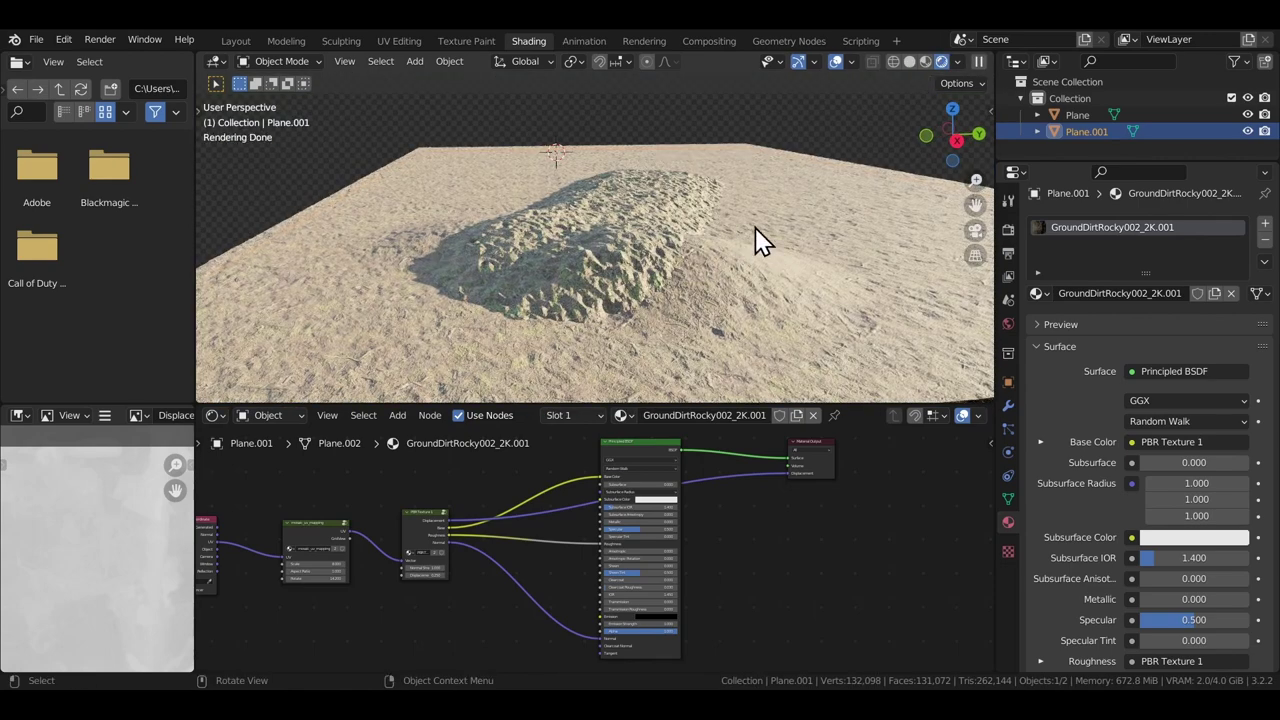
- Set an input value of the ground material's PBR Texture 1 node to 0.1
middle_click_drag(430, 598, 516, 489)
scroll(389, 546, "up", 8)
scroll(570, 528, "up", 3)
left_click(511, 537)
type(".1")
key("Return")
key("Return")
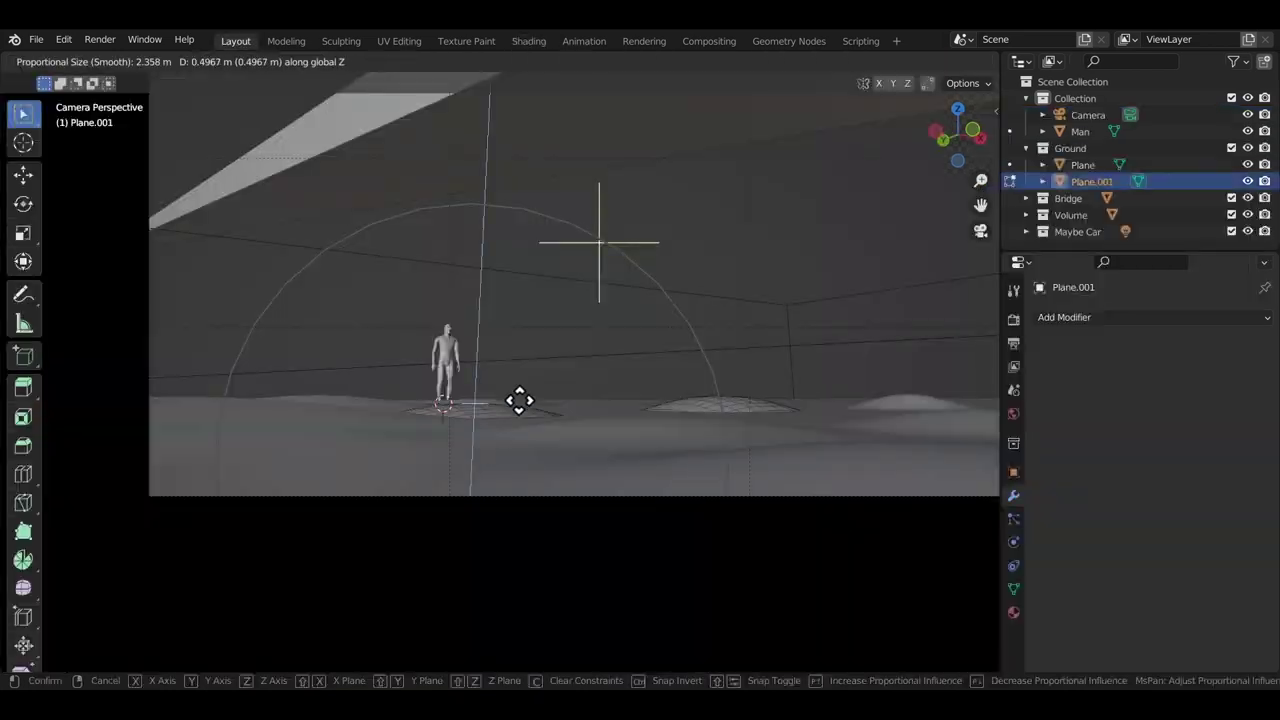
- Raise a mound on Plane.001 about 0.5 m along Z with proportional editing and shape the neighbouring terrain
left_click(540, 405)
key("g")
left_click(697, 409)
key("g")
key("z")
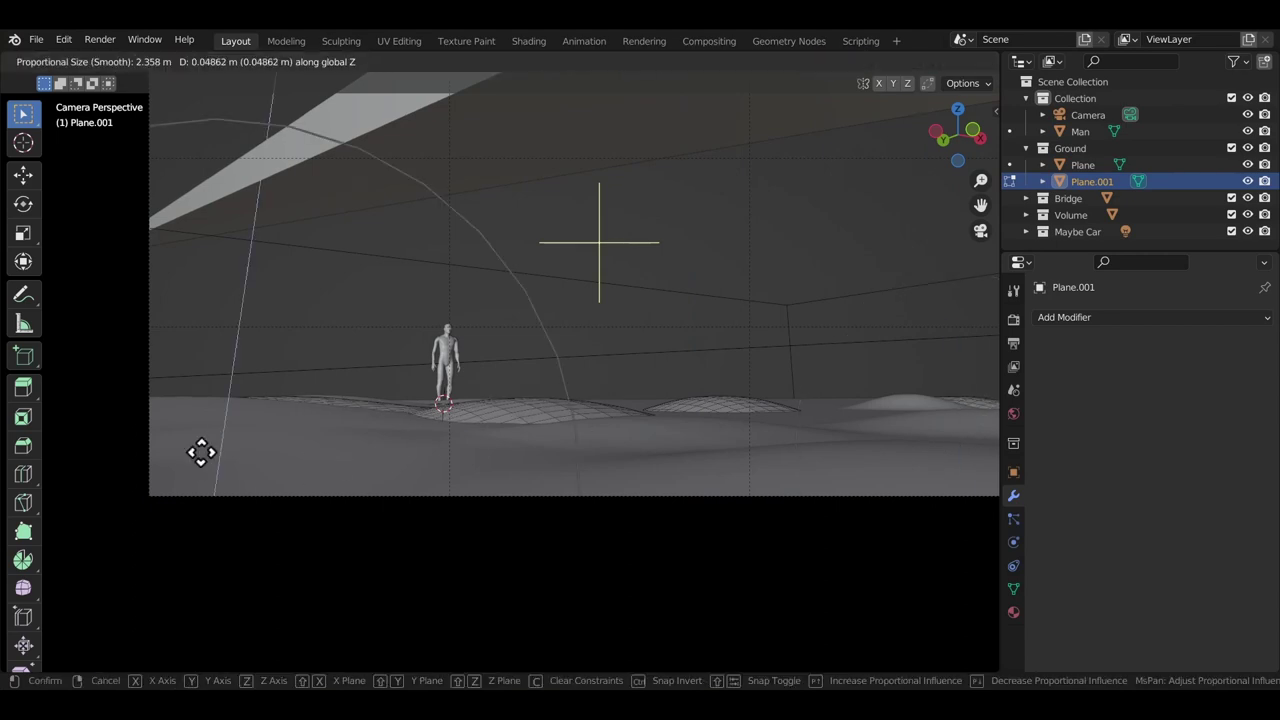
- Shade the ground plane smooth and open its mesh in Edit Mode
right_click(758, 522)
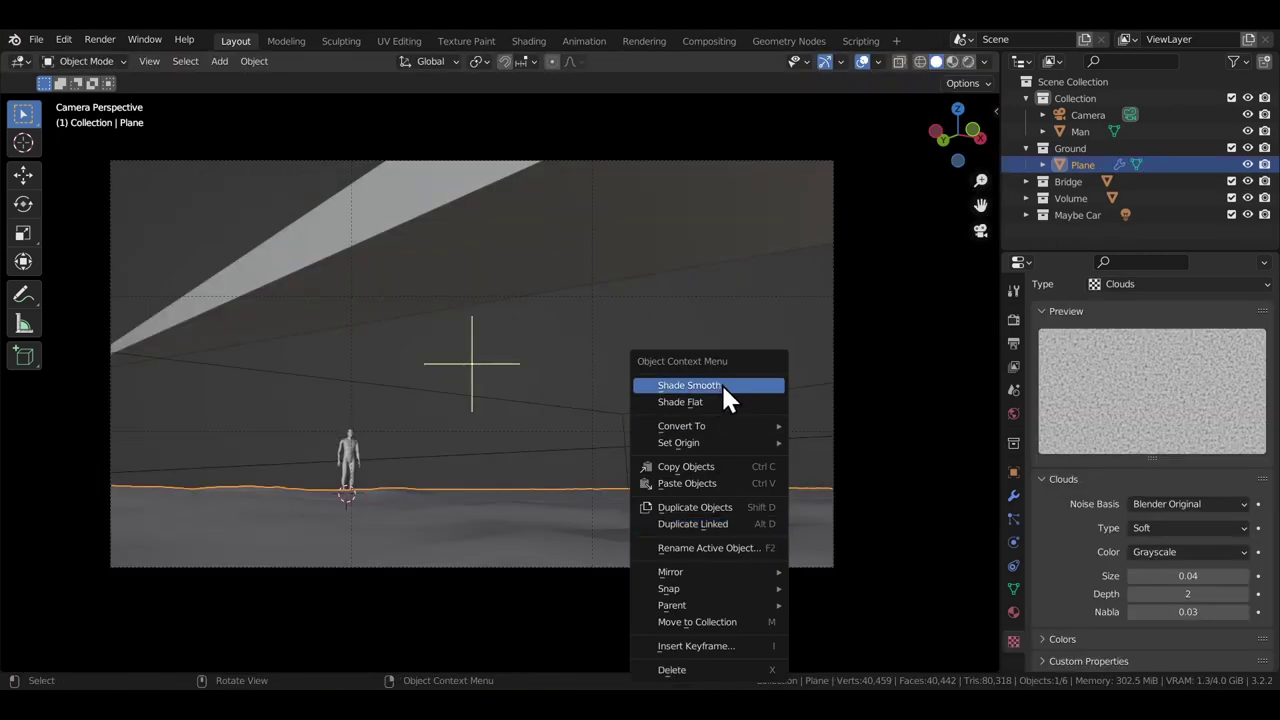
left_click(724, 386)
key("Tab")
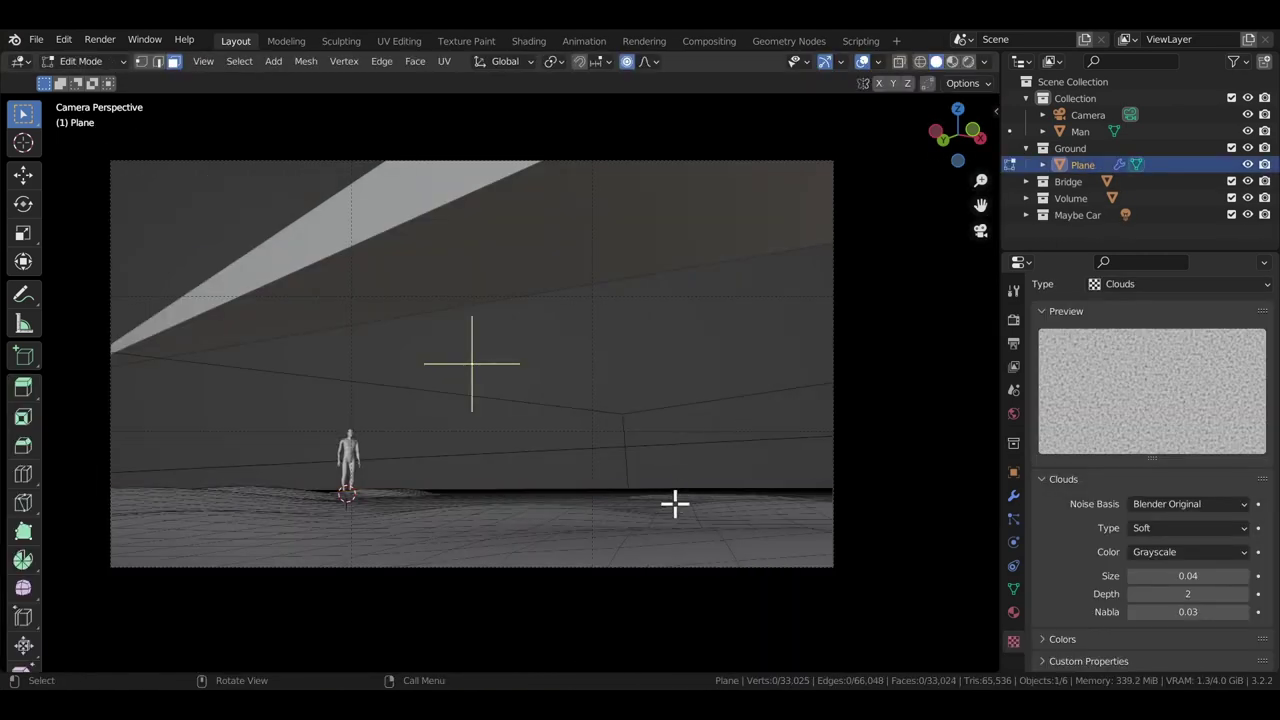
- Subdivide the whole ground mesh twice and return to Object Mode
key("a")
right_click(673, 505)
left_click(612, 364)
right_click(610, 372)
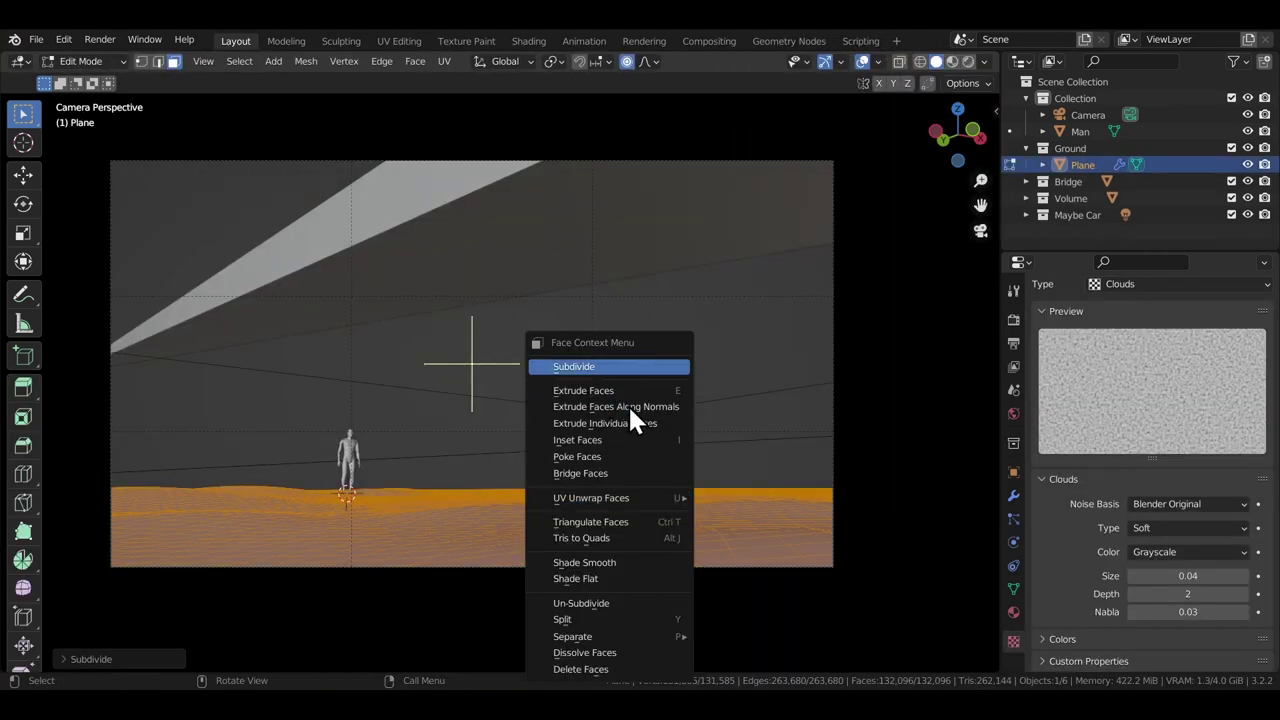
left_click(612, 366)
key("Tab")
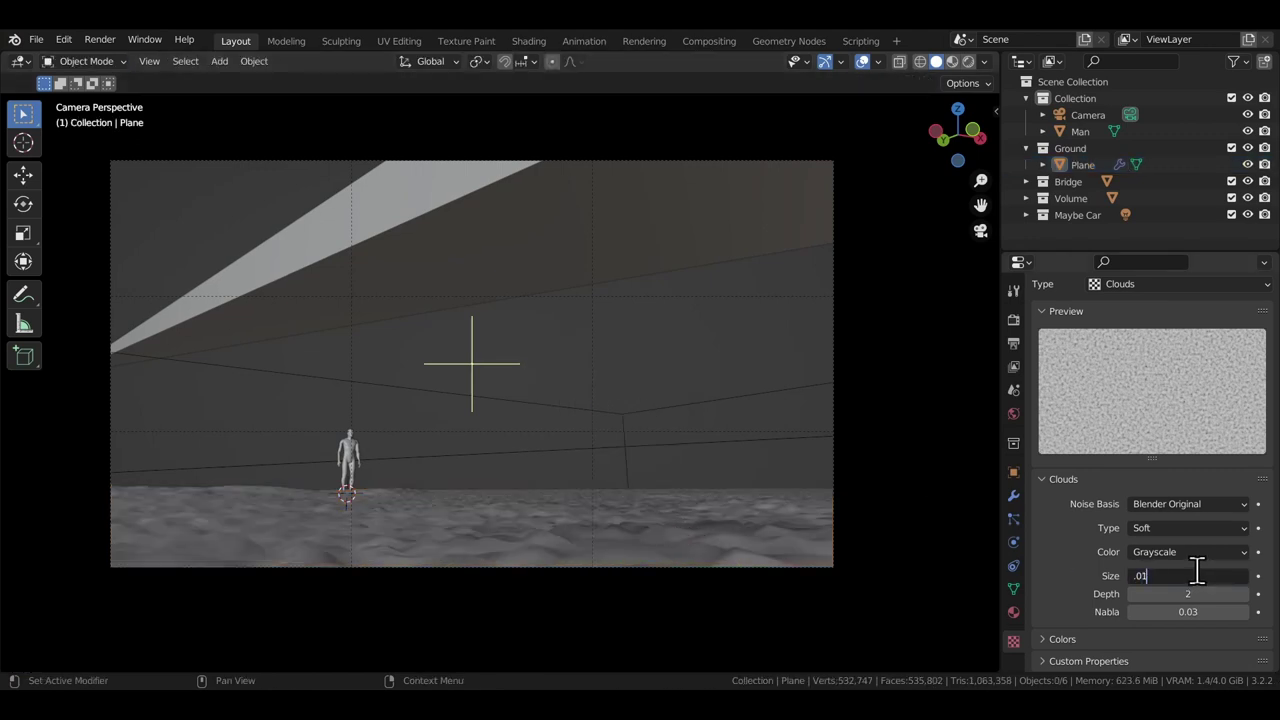
- Try Clouds texture sizes of 0.01 and 0.25, and set the size to 0.5 for broader ground displacement
left_click(1196, 575)
type(".01")
key("Return")
left_click(1196, 575)
type(".25")
key("Return")
left_click(1192, 577)
type(".5")
key("Return")
- Duplicate the bridge deck slab in place and scale the copy along the X axis
left_click(562, 238)
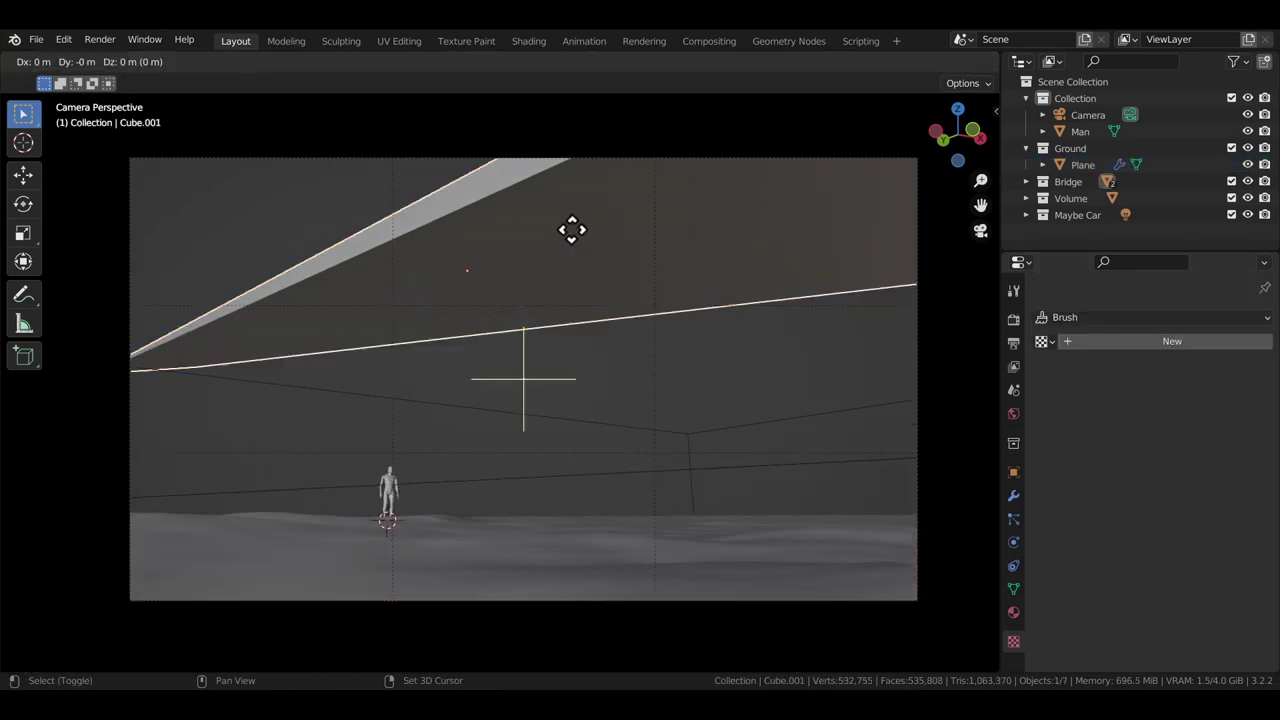
right_click(572, 230)
key("s")
key("x")
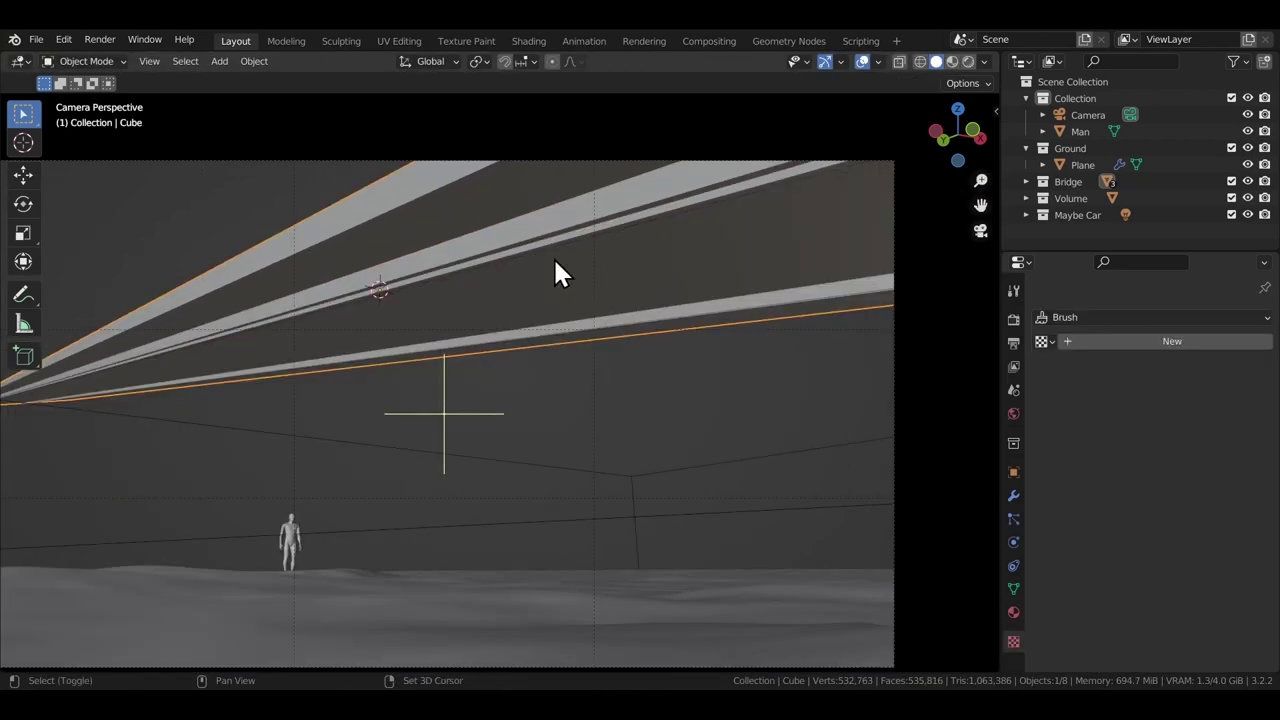
left_click(620, 275)
key("ctrl+z")
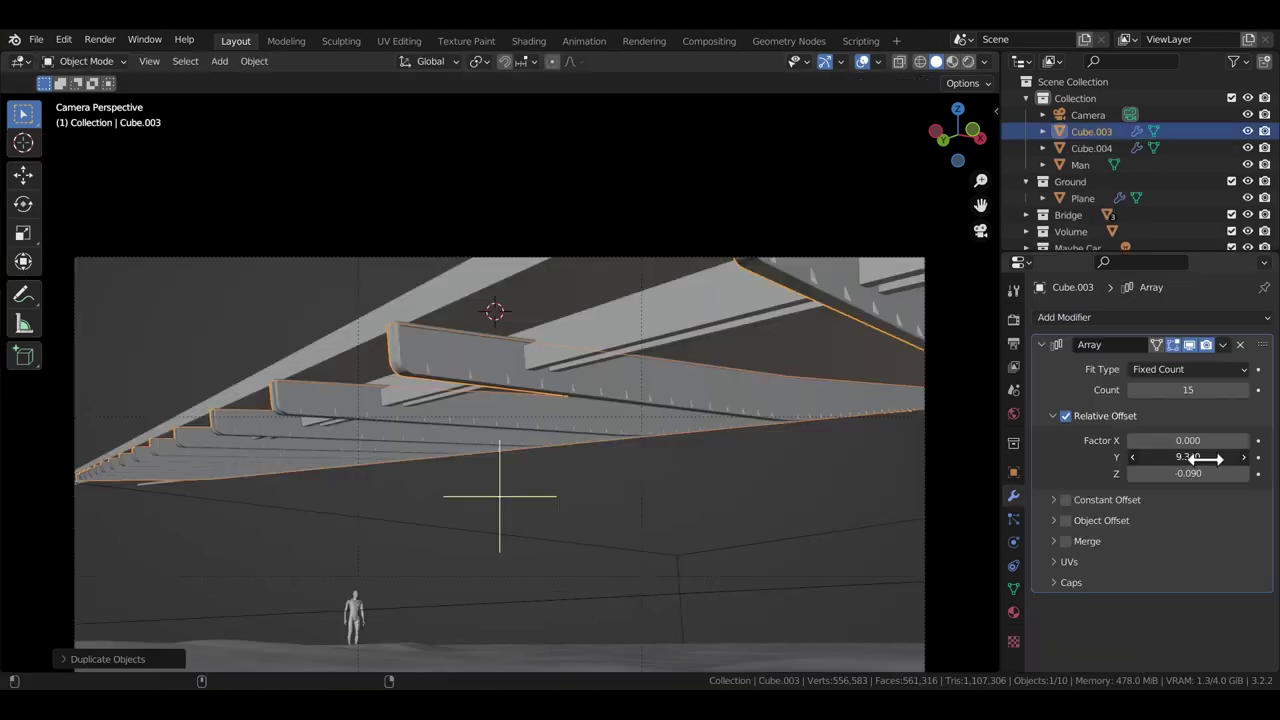
- Adjust the relative offset of the crossbeam array on Cube.003 and scale the crossbeams along Z
mouse_move(1200, 457)
left_mouse_down()
mouse_move(957, 491)
mouse_move(1194, 500)
mouse_move(1136, 463)
mouse_move(1200, 474)
left_mouse_up()
key("s")
key("z")
left_click(726, 330)
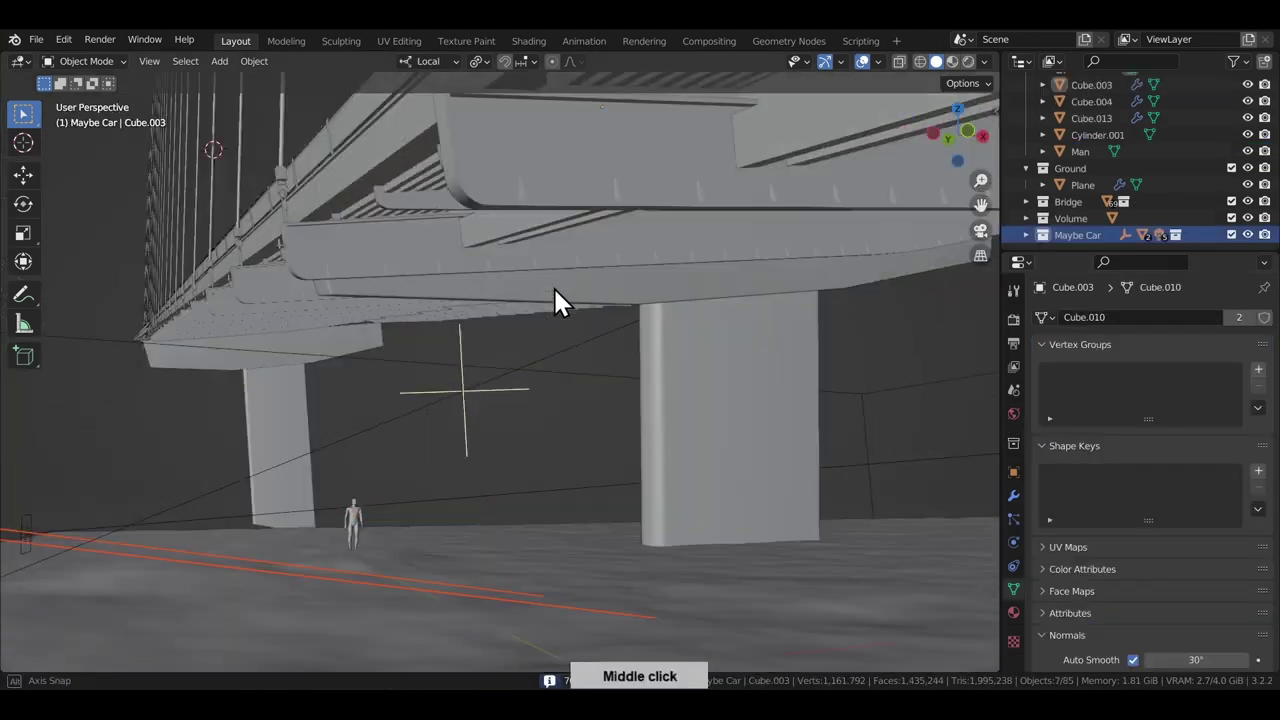
- Scale the selected objects of the imported truck setup
middle_click_drag(554, 297, 475, 58)
left_click(508, 137)
key("s")
left_click(365, 275)
middle_click_drag(370, 280, 514, 432)
key("g")
key("x")
right_click(493, 453)
key("g")
key("y")
right_click(346, 506)
- Switch the transform orientation to Global and move the truck setup along the Y and X axes
left_click(442, 61)
left_click(463, 115)
left_click(465, 125)
key("g")
key("y")
left_click(351, 531)
middle_click_drag(351, 531, 442, 445)
key("g")
key("x")
left_click(308, 482)
- Delete the selected Area light from the truck setup and return to the camera view
key("x")
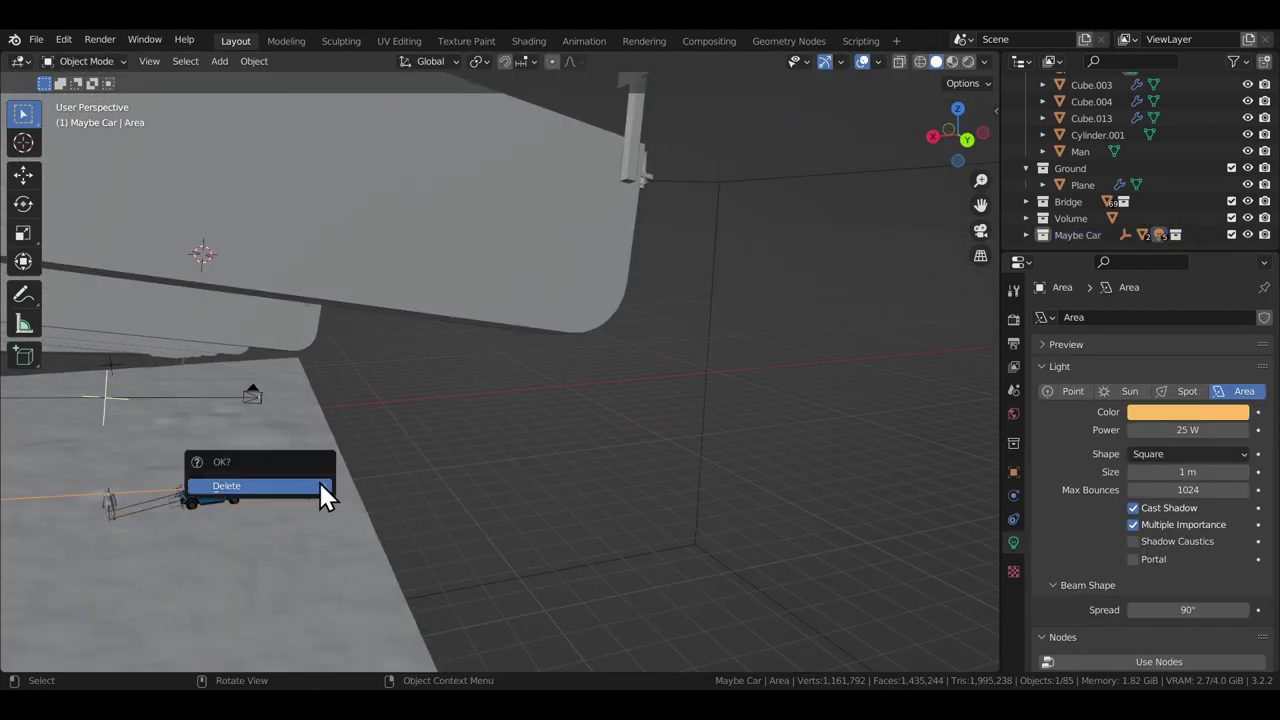
left_click(305, 485)
key("KP_0")
- Select all objects of the Maybe Car collection and move them along the X axis
middle_click_drag(294, 508, 429, 426, "shift")
scroll(429, 426, "up", 5)
right_click(1064, 234)
left_click(1064, 234)
key("g")
key("x")
left_click(639, 370)
key("r")
key("x")
right_click(643, 379)
- Adjust the truck's height along Z and shift it along X within the camera view
middle_click_drag(643, 379, 738, 480)
middle_click_drag(535, 470, 823, 423)
key("g")
key("z")
left_click(478, 468)
key("KP_0")
key("g")
key("x")
left_click(540, 467)
- Rotate the truck setup about the Z axis and reposition it along X
key("r")
key("z")
left_click(651, 446)
key("g")
key("x")
left_click(560, 405)
scroll(485, 375, "down", 4)
key("g")
key("x")
left_click(512, 454)
- Resize the truck setup to match the man's scale and check it in the camera view
middle_click_drag(512, 454, 575, 462)
key("s")
left_click(586, 460)
key("KP_0")
scroll(466, 469, "up", 1)
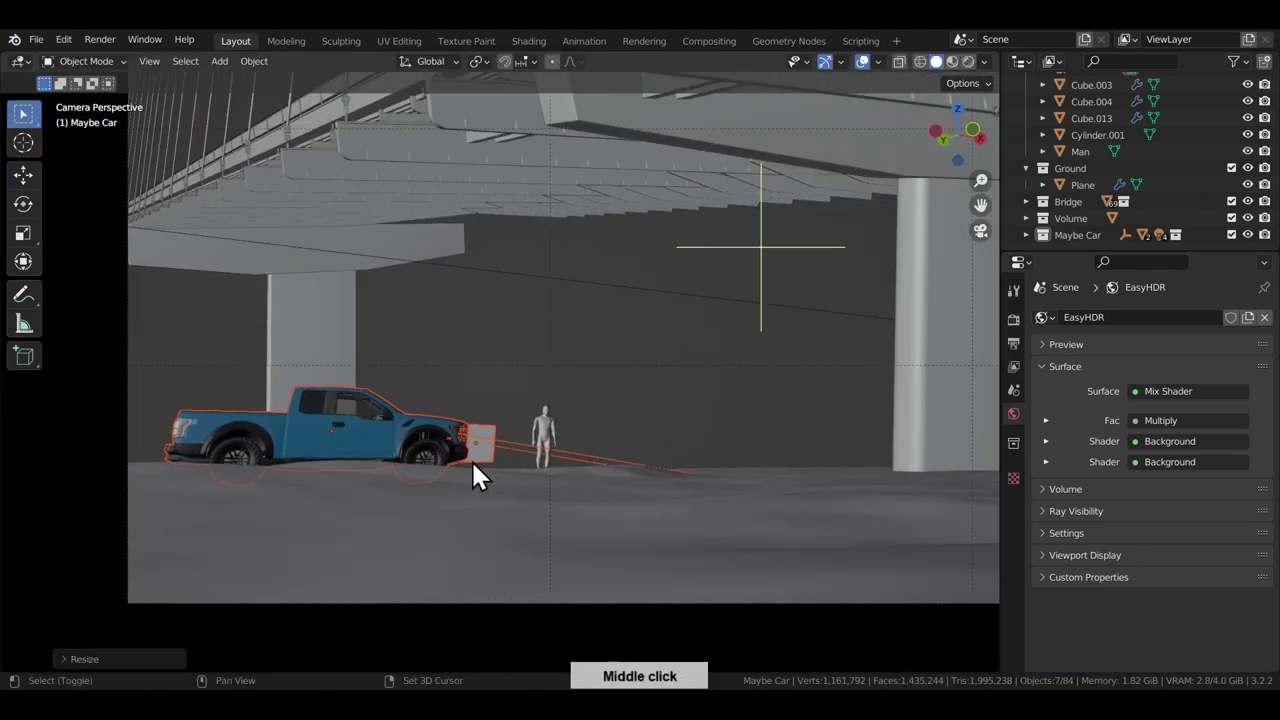
- Move the truck setup along Z to seat its wheels on the uneven ground
middle_click_drag(466, 469, 540, 438, "shift")
key("g")
key("z")
left_click(534, 440)
key("r")
key("x")
right_click(612, 446)
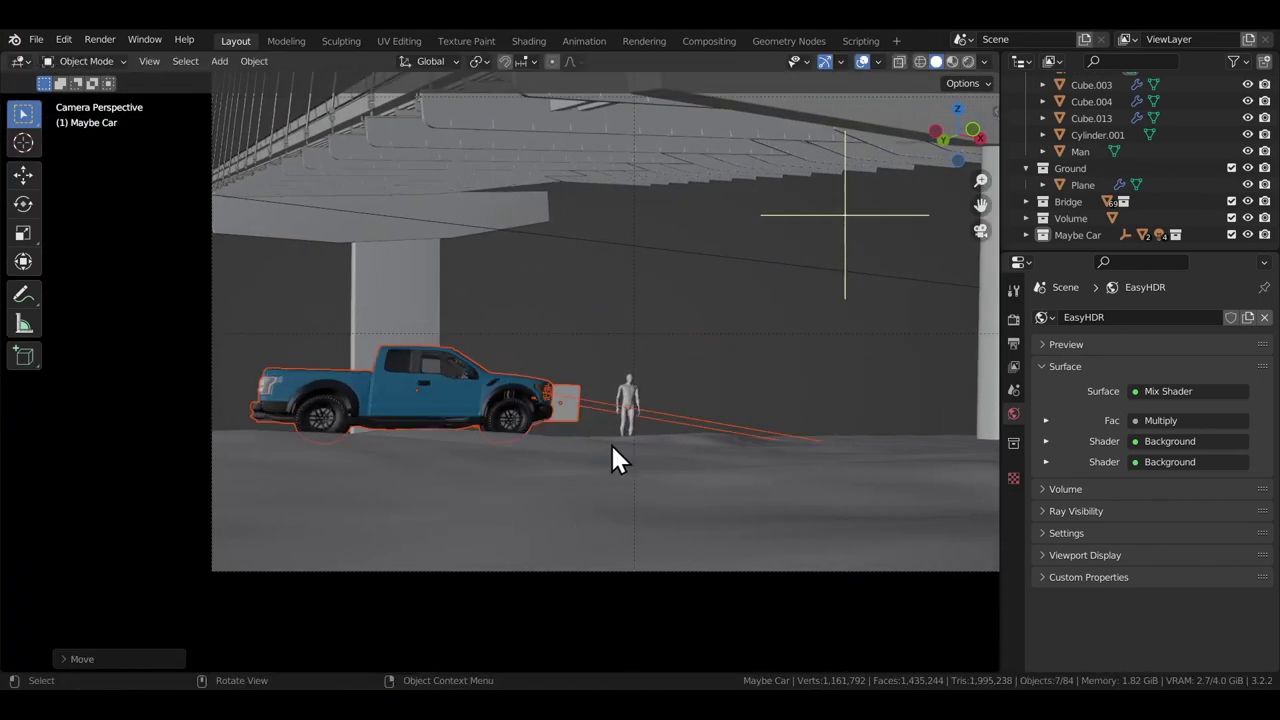
- Shift the truck setup along X beside the man and deselect everything
key("g")
key("x")
left_click(628, 428)
left_click(666, 402)
left_click(666, 402)
- Display the truck, man and bridge in rendered shading from the camera view
middle_click_drag(669, 403, 490, 440, "shift")
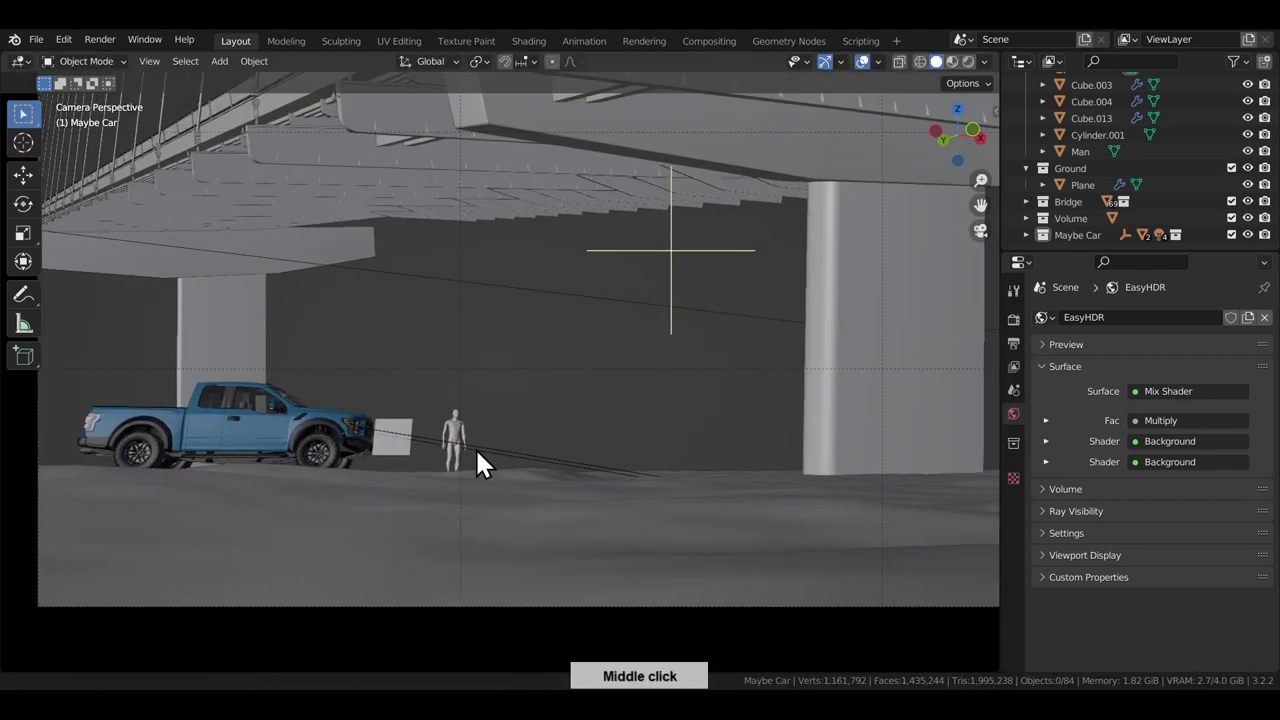
scroll(500, 428, "down", 2)
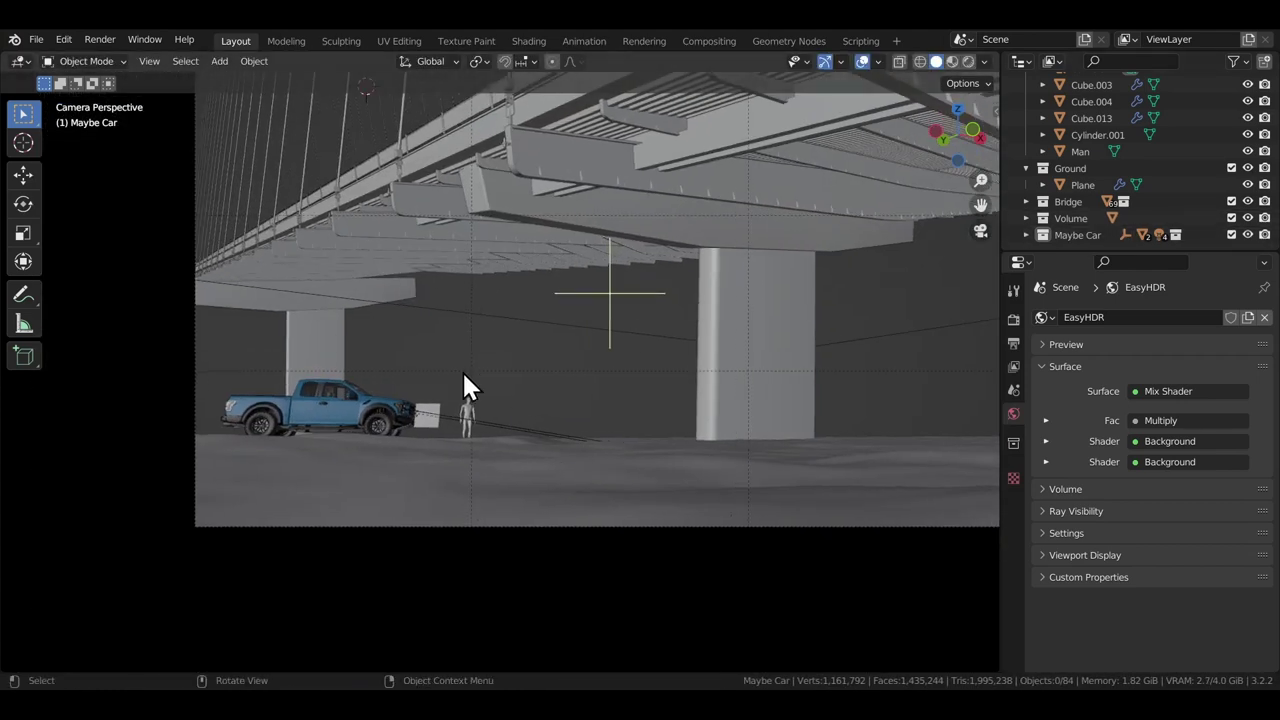
middle_click_drag(464, 374, 437, 366)
key("z")
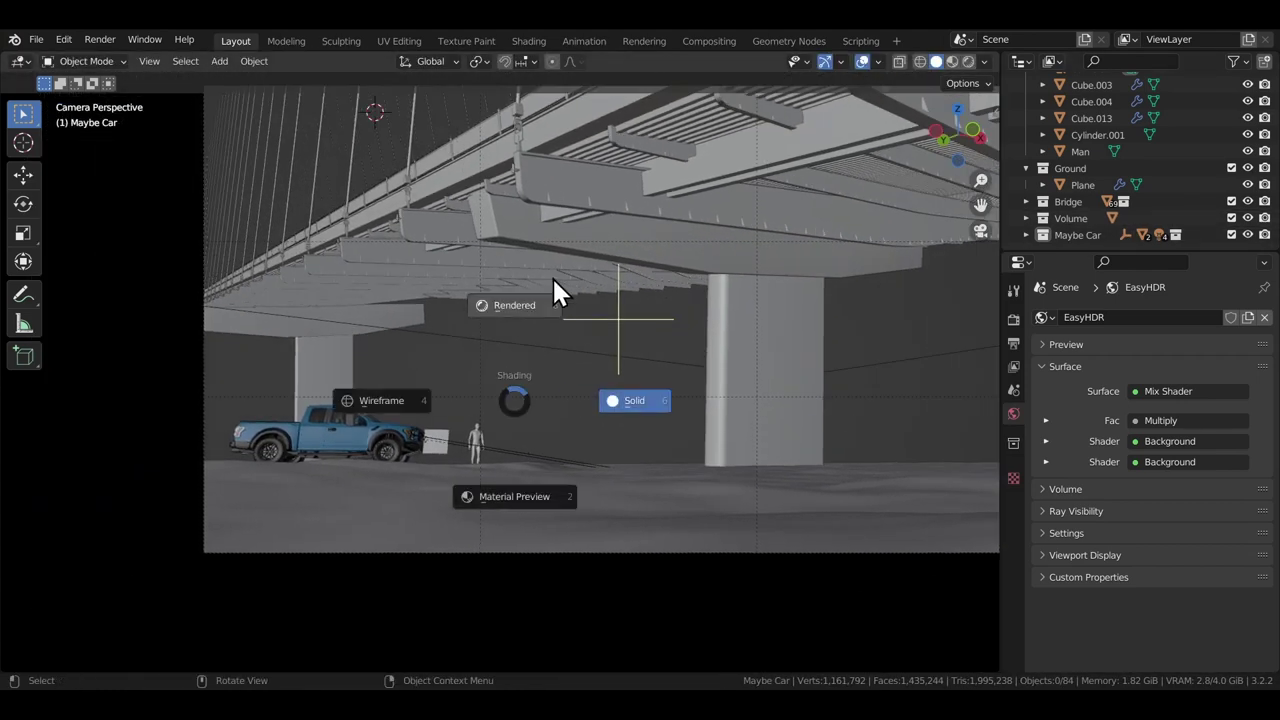
left_click(524, 290)
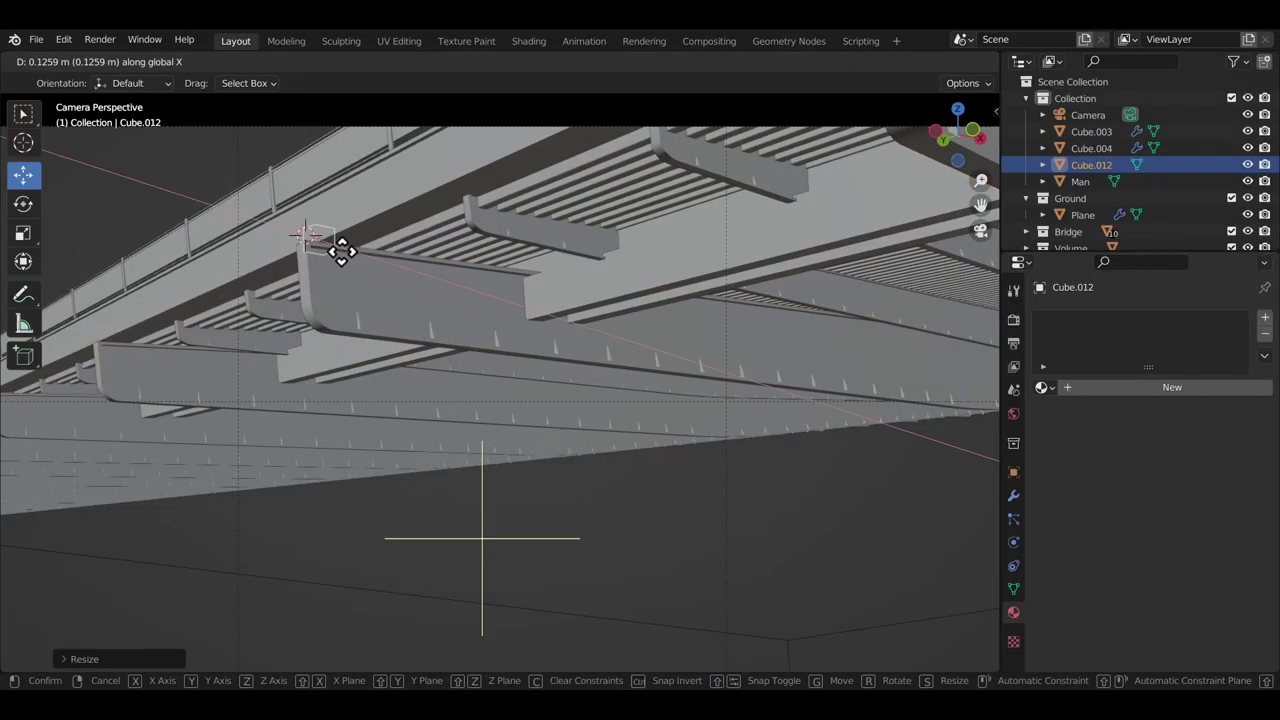
- Position Cube.012 along X at the crossbeam's end, using Global and then Local transform orientation
left_click(363, 273)
left_click(430, 63)
left_click(427, 130)
key("g")
key("x")
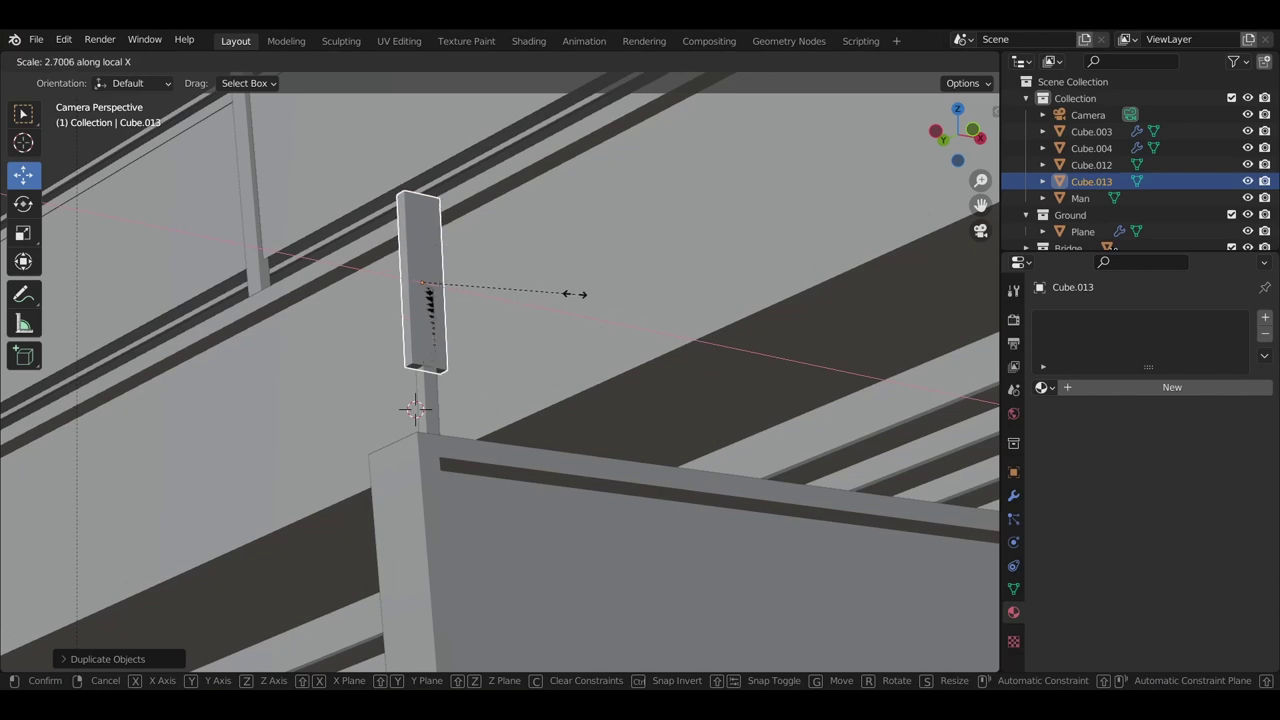
- Scale the duplicated bracket block Cube.013 along its local X axis above the crossbeam's post
left_click(612, 328)
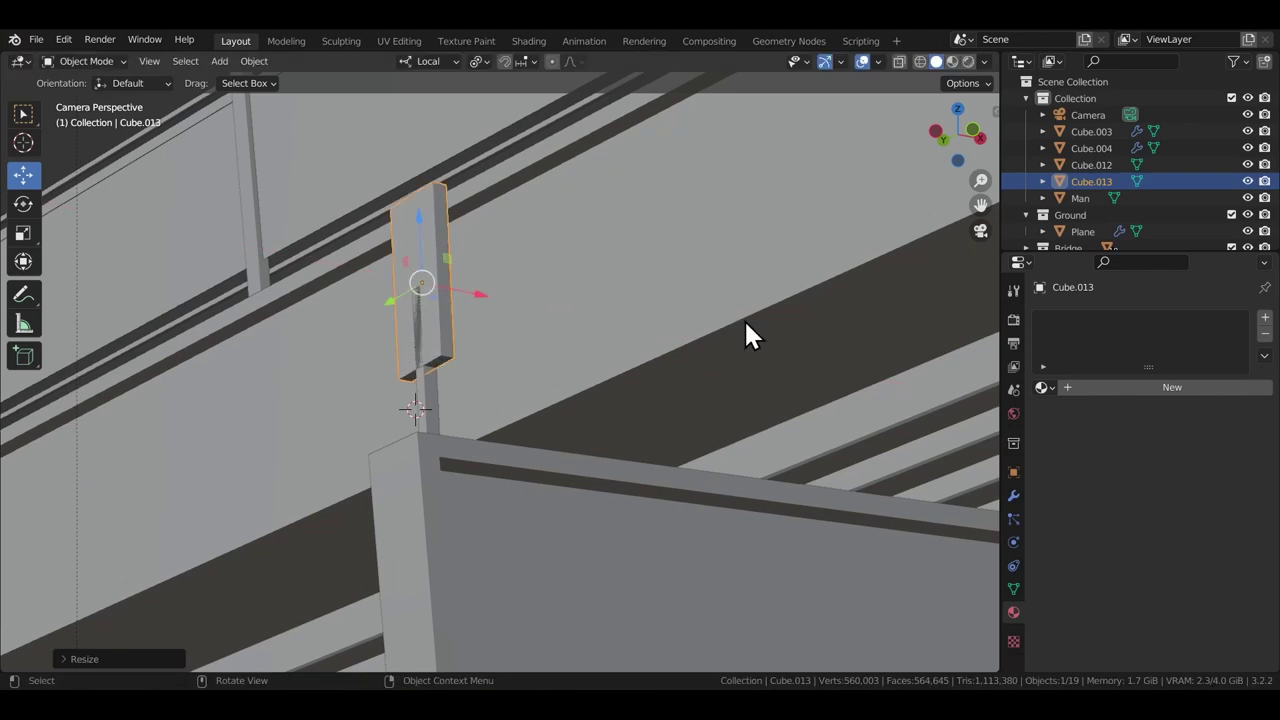
key("s")
key("x")
left_click(560, 333)
key("s")
key("x")
left_click(500, 338)
- Add a cylinder at the 3D cursor on the bracket and scale it down to the bracket's width
middle_click_drag(522, 343, 519, 302)
key("shift+a")
left_click(588, 385)
key("s")
left_click(492, 463)
key("s")
left_click(513, 472)
- Copy the object rotation between the bracket Cube.013 and the cylinder with Copy Attributes
left_click(521, 479, "shift")
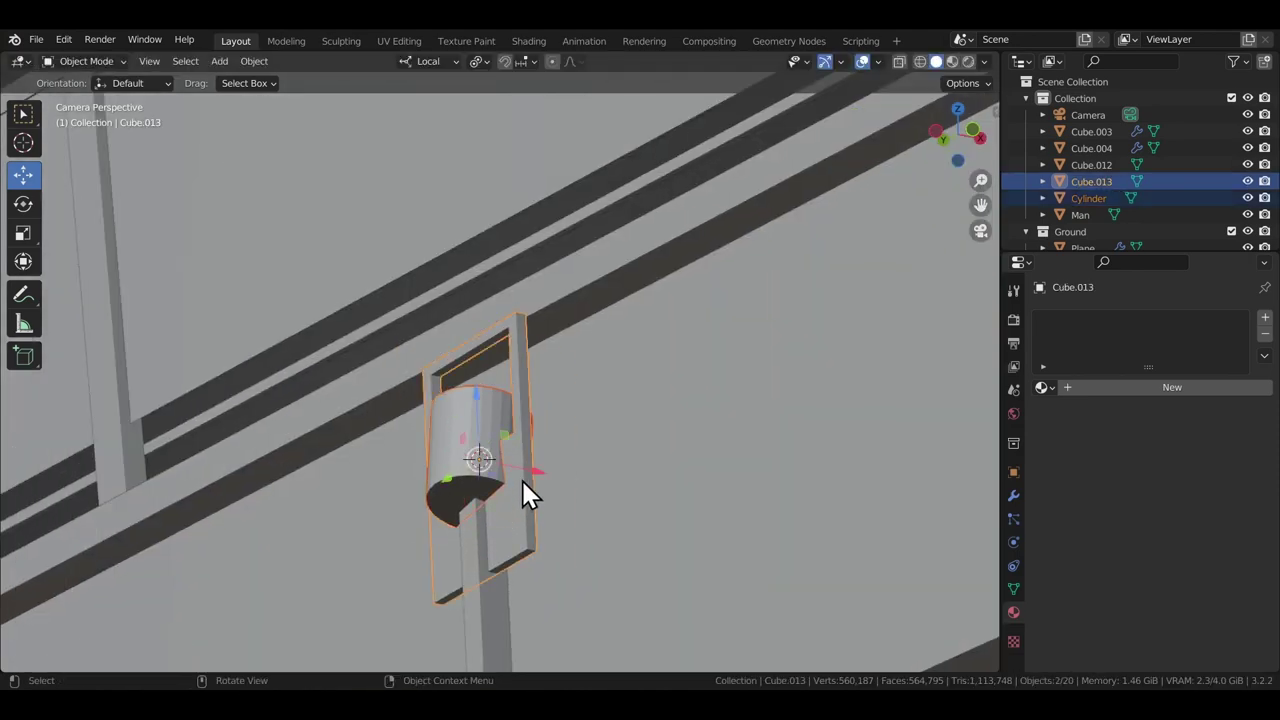
key("ctrl+c")
left_click(465, 414)
- Raise the cylinder along Z to the bracket's upper end and flatten it along Z into a disc
left_click(504, 480)
key("g")
key("z")
left_click(512, 378)
type("sz")
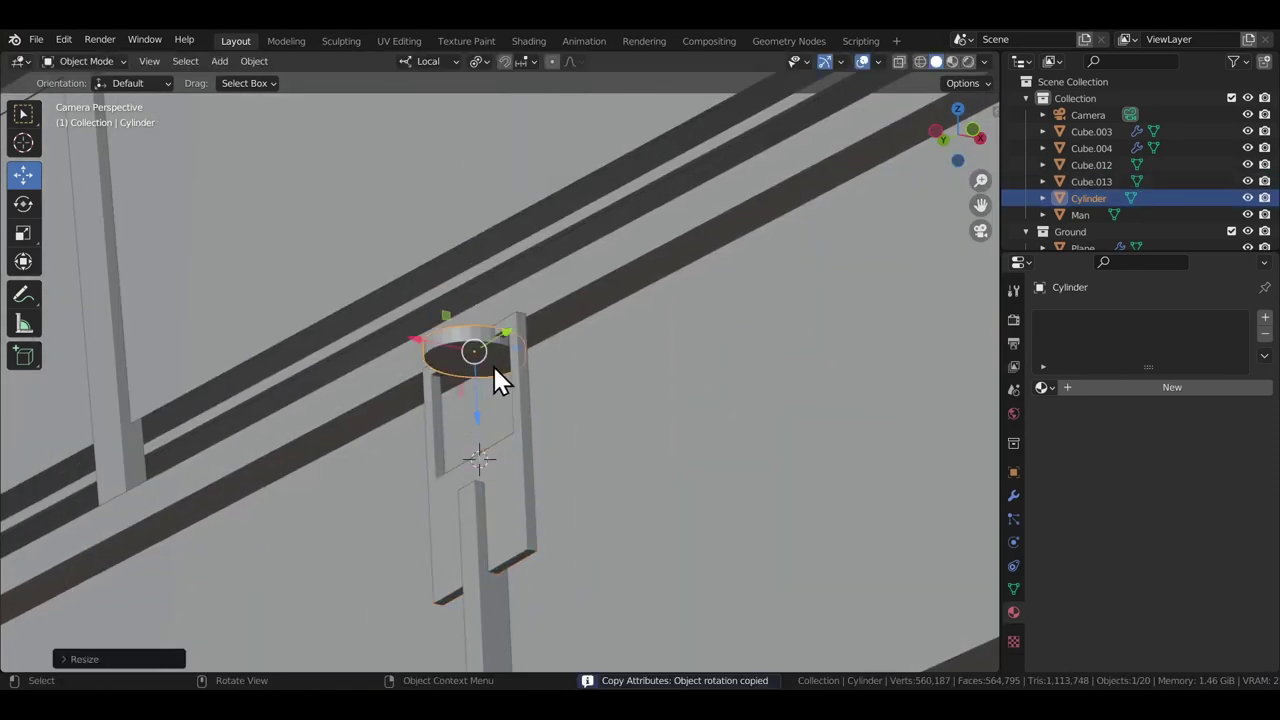
- Rotate the disc 90° about X and adjust its position at the upper end of the bracket
type("rx90")
key("Return")
key("g")
key("z")
key("y")
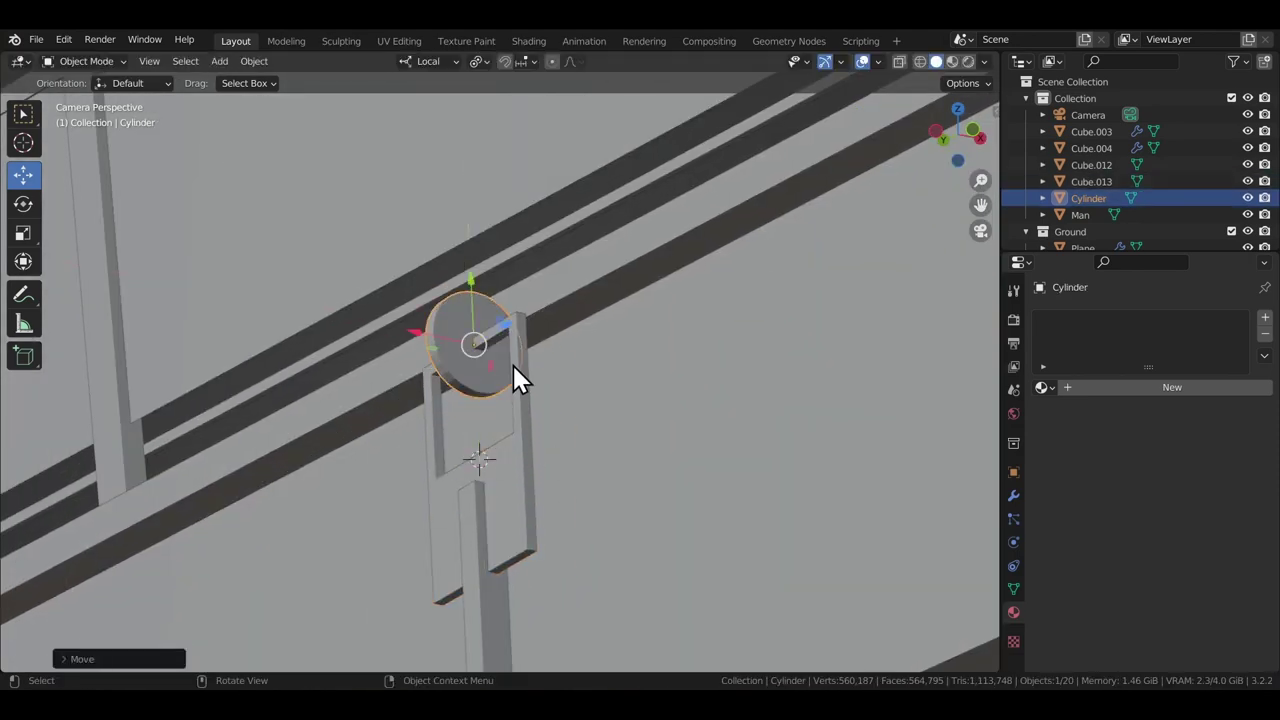
- Thicken the disc along the global Y axis by a scale factor of about 2
key("s")
key("y")
key("y")
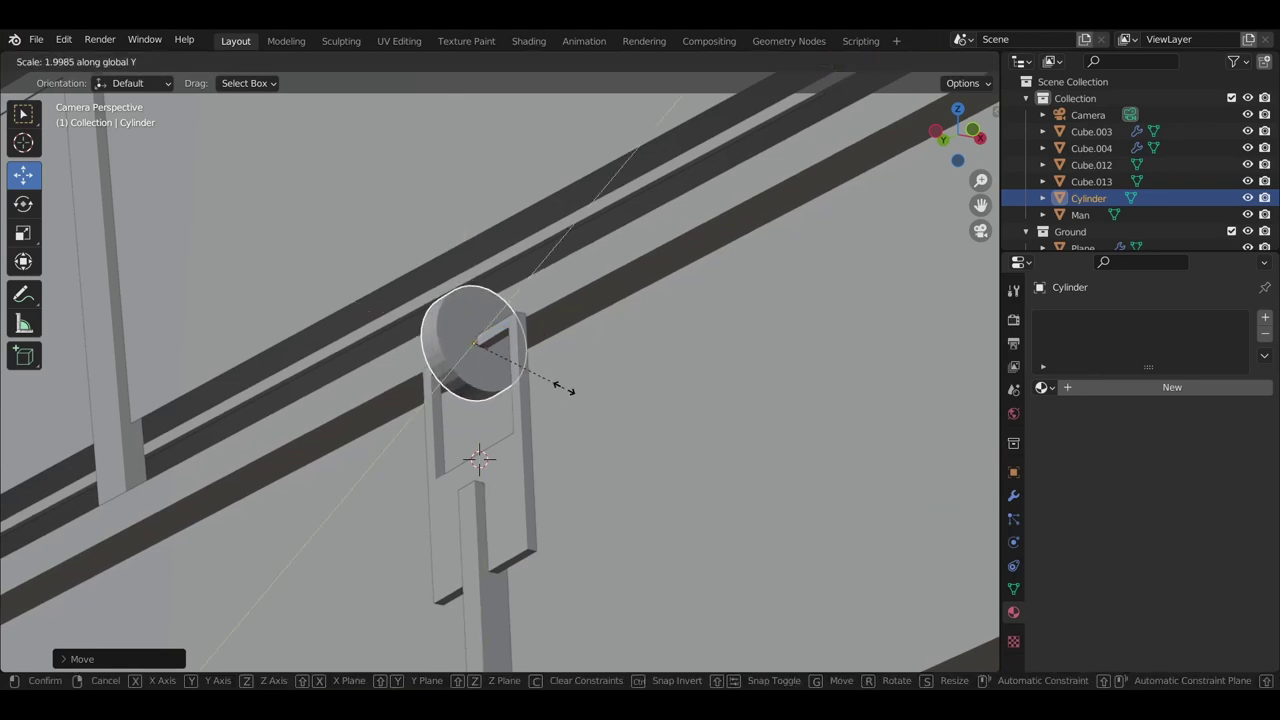
left_click(565, 388)
- Open the disc's mesh in Edit Mode and select its two end faces using wireframe display
key("Tab")
key("shift+z")
left_click(477, 335)
left_click(463, 340, "shift")
key("shift+z")
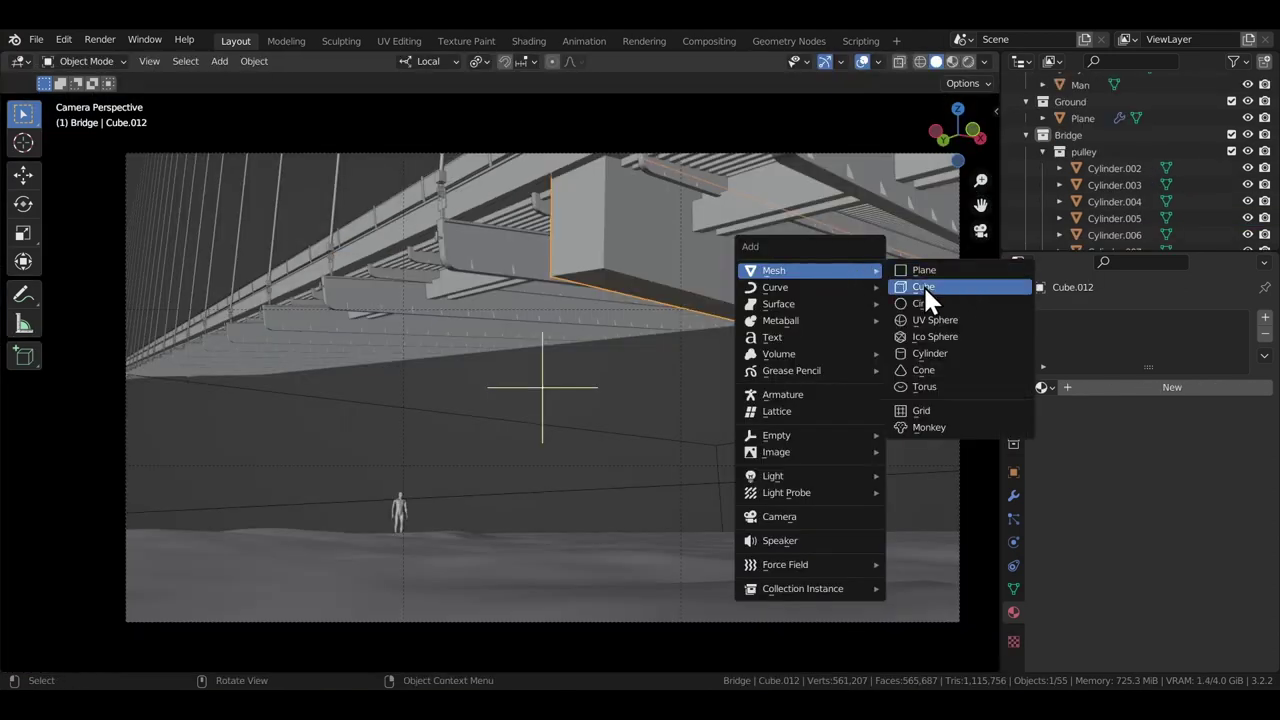
- Duplicate the large box girder under the bridge deck and move the copy along its local Z axis
key("Escape")
key("ctrl+c")
left_click(818, 273)
key("shift+d")
key("z")
key("z")
left_click(891, 403)
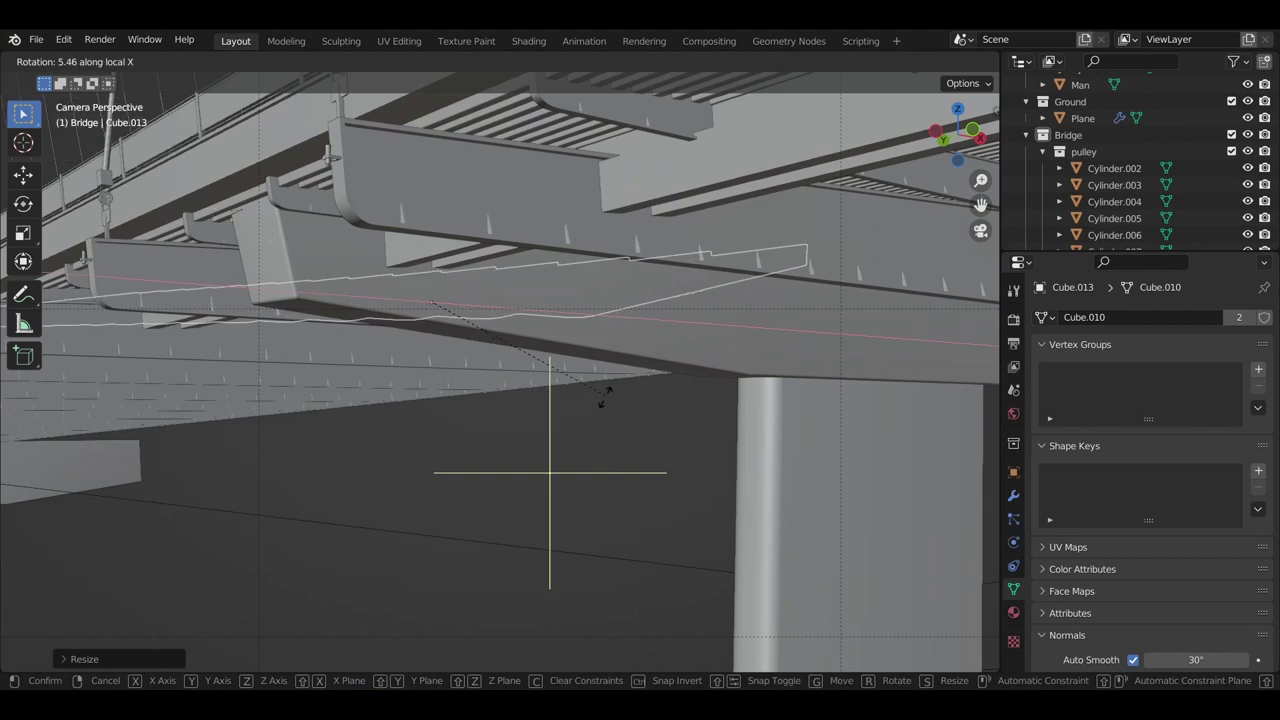
- Tilt the row of crossbeams behind the near pillar about its local X axis and reposition it along its local axes
left_click(603, 394)
key("g")
key("x")
key("x")
key("y")
key("z")
key("z")
key("x")
key("x")
left_click(788, 387)
key("g")
key("z")
key("z")
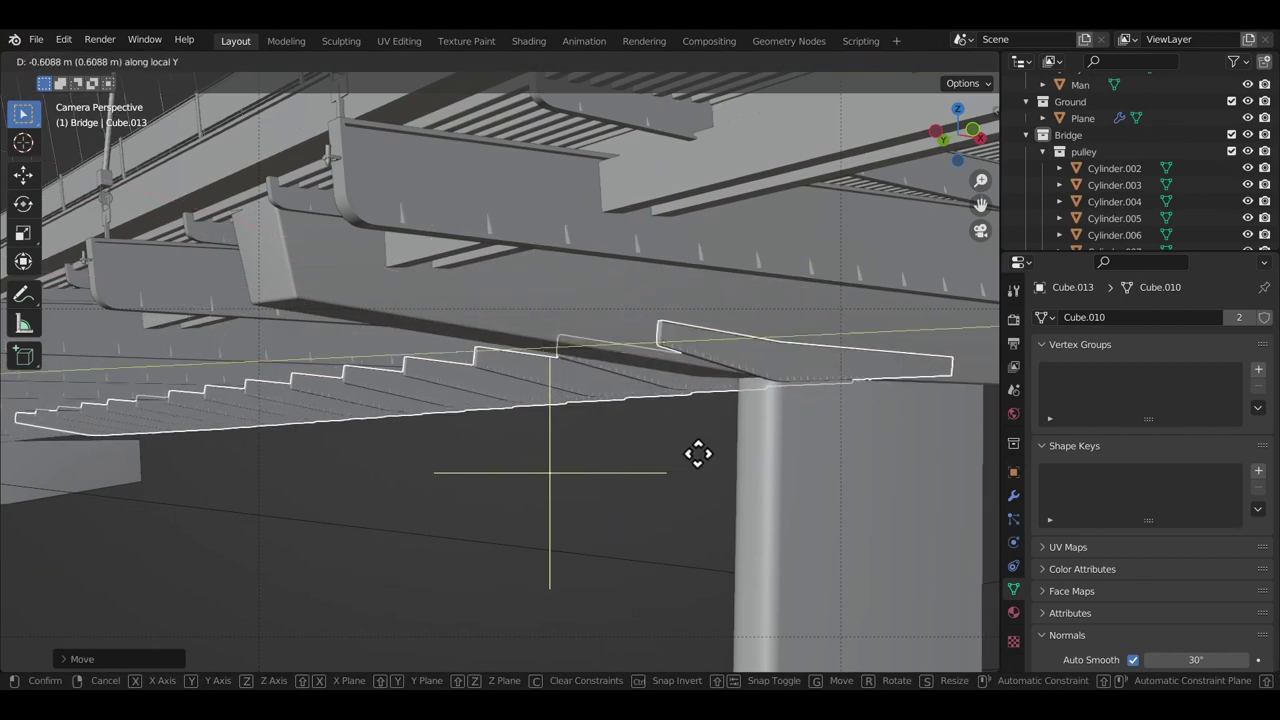
left_click(722, 452)
- Rotate the crossbeam row about its local Y axis and shift it along its local X and Z axes, about 0.54 m in Z
key("r")
key("y")
key("y")
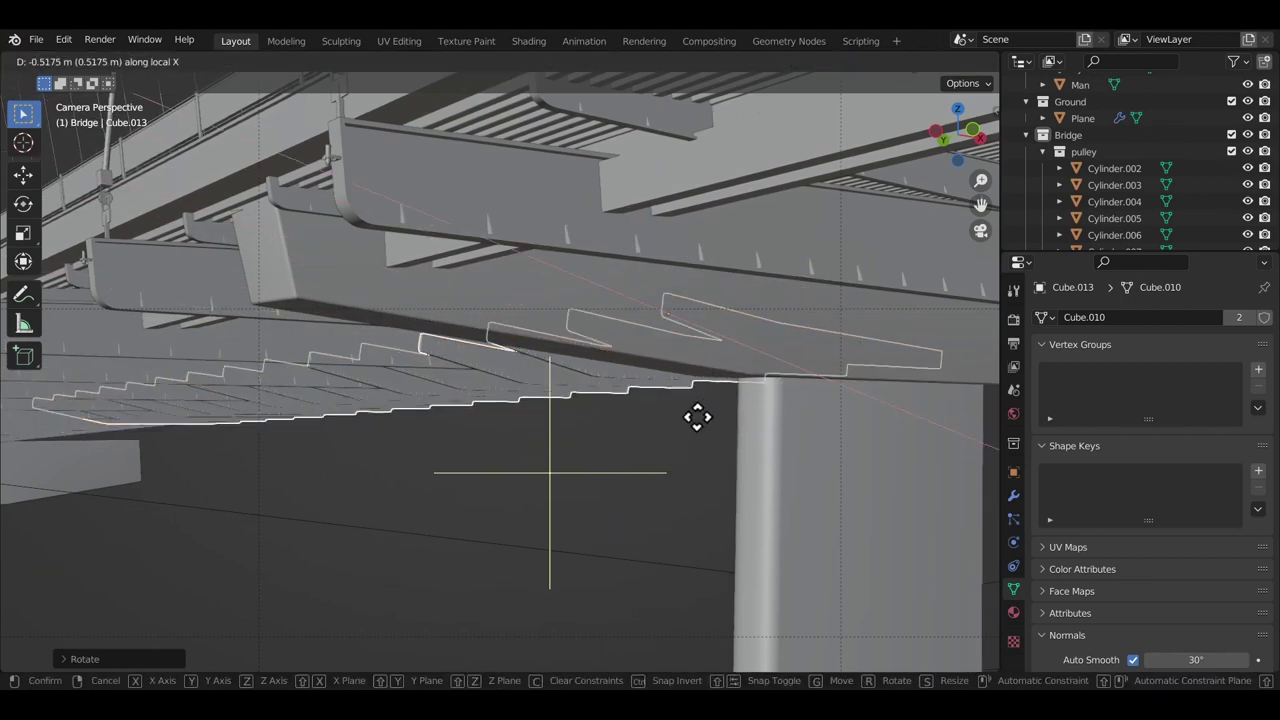
left_click(623, 437)
key("g")
key("z")
key("z")
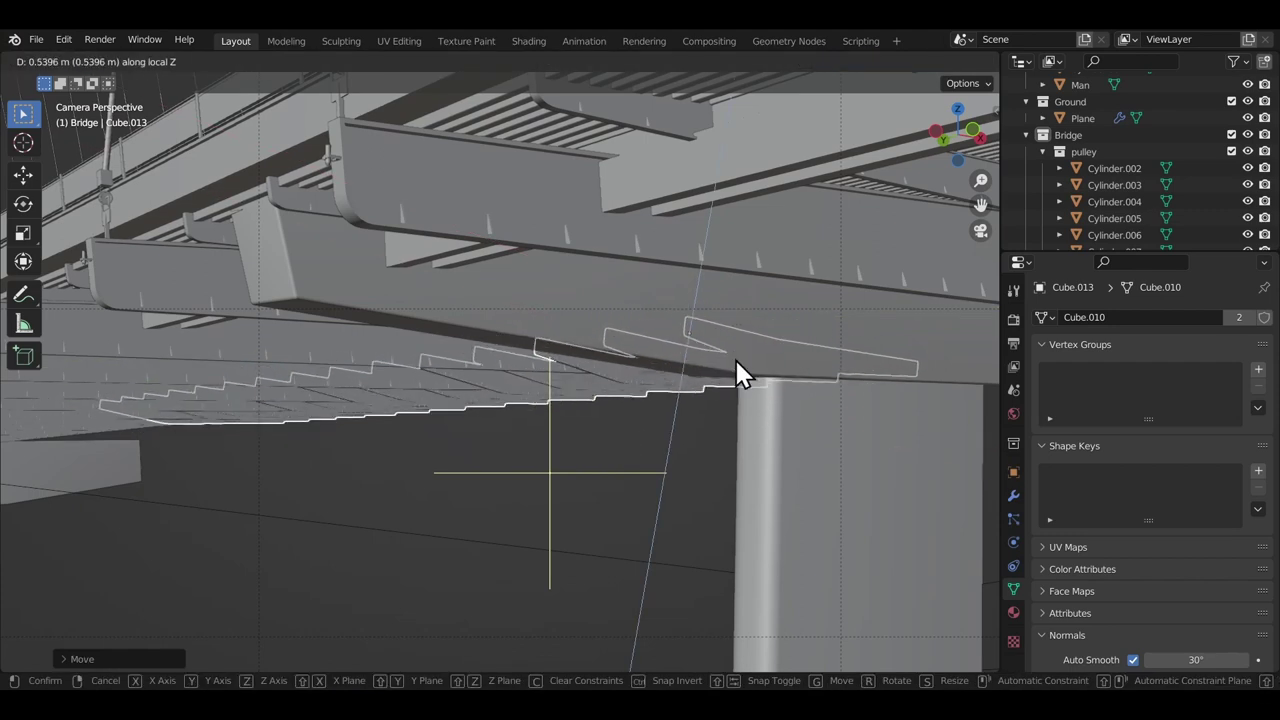
left_click(738, 372)
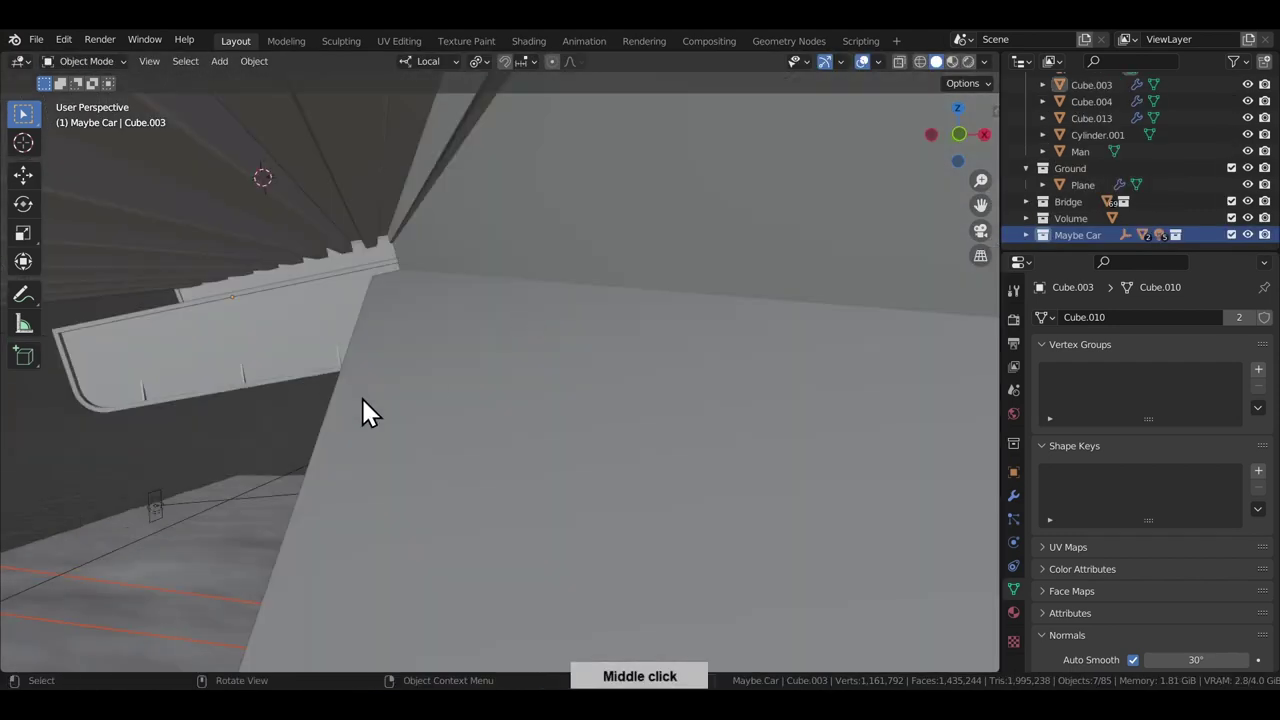
- Change the transform pivot point and scale down the selected truck together with its headlights
middle_click_drag(366, 409, 471, 449)
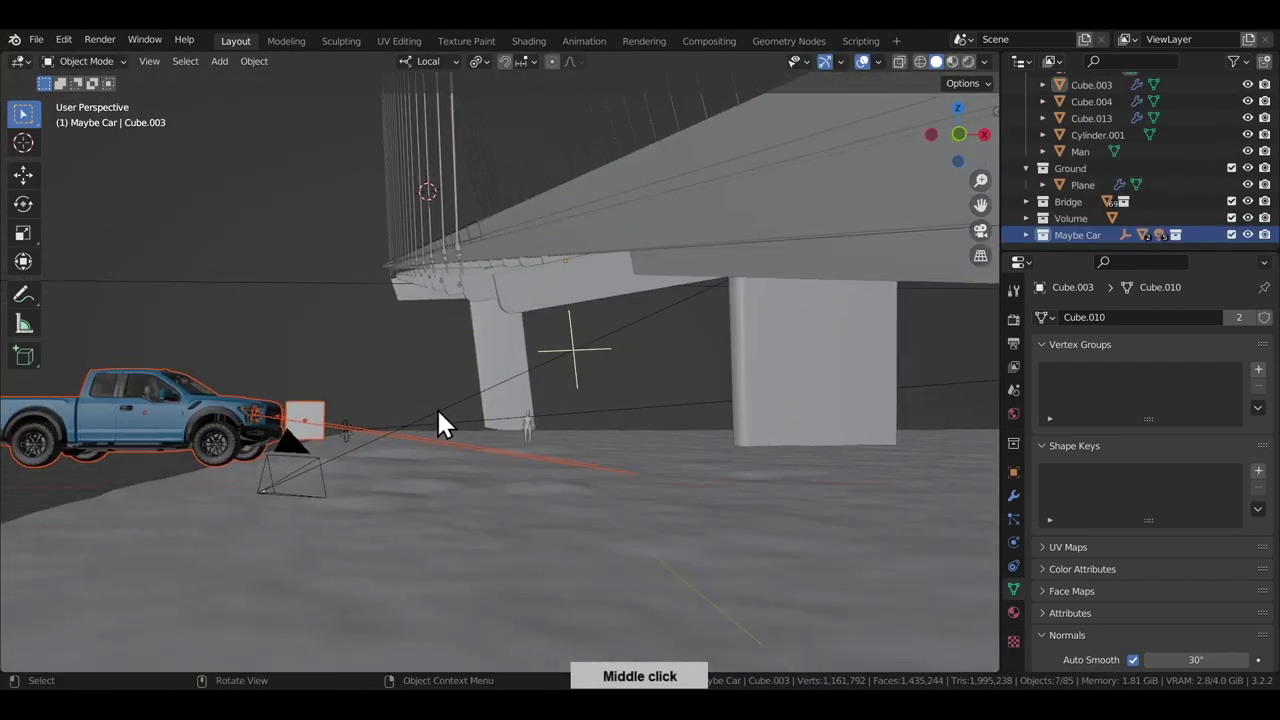
left_click(478, 61)
left_click(495, 104)
key("s")
left_click(371, 337)
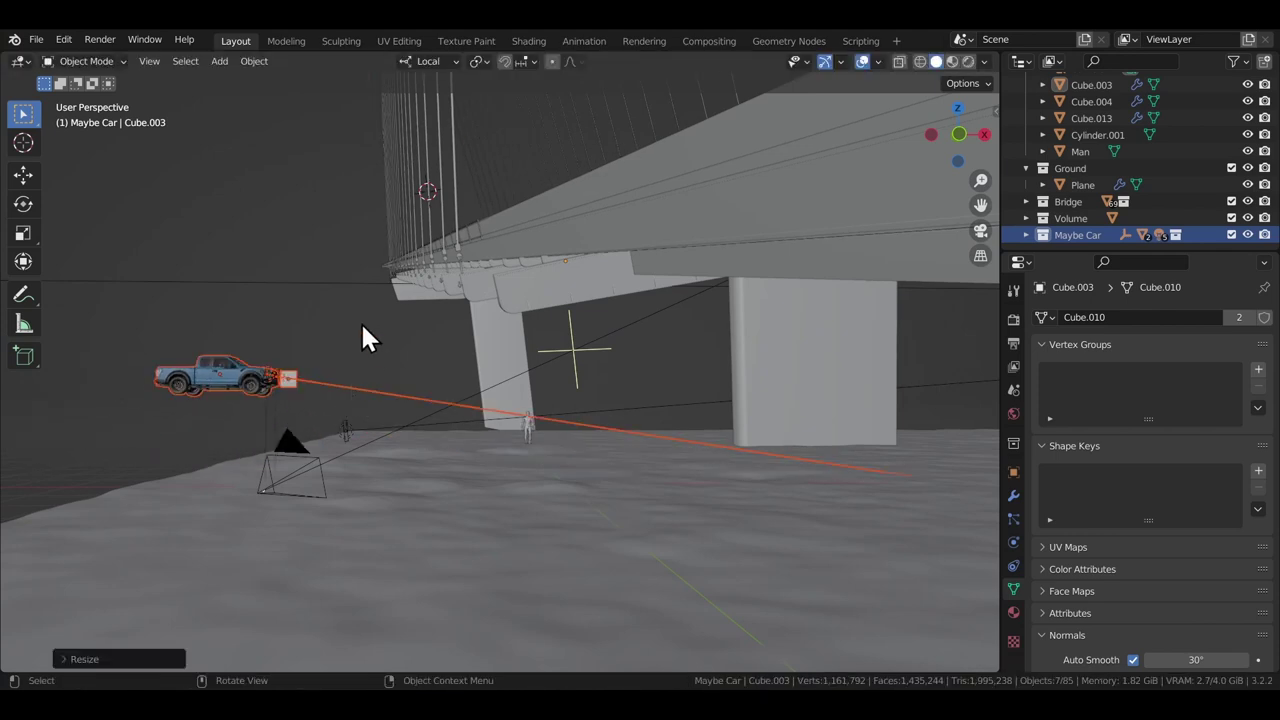
- Move the truck group along its local X axis and set the transform orientation to Global
middle_click_drag(371, 337, 240, 517)
key("g")
key("x")
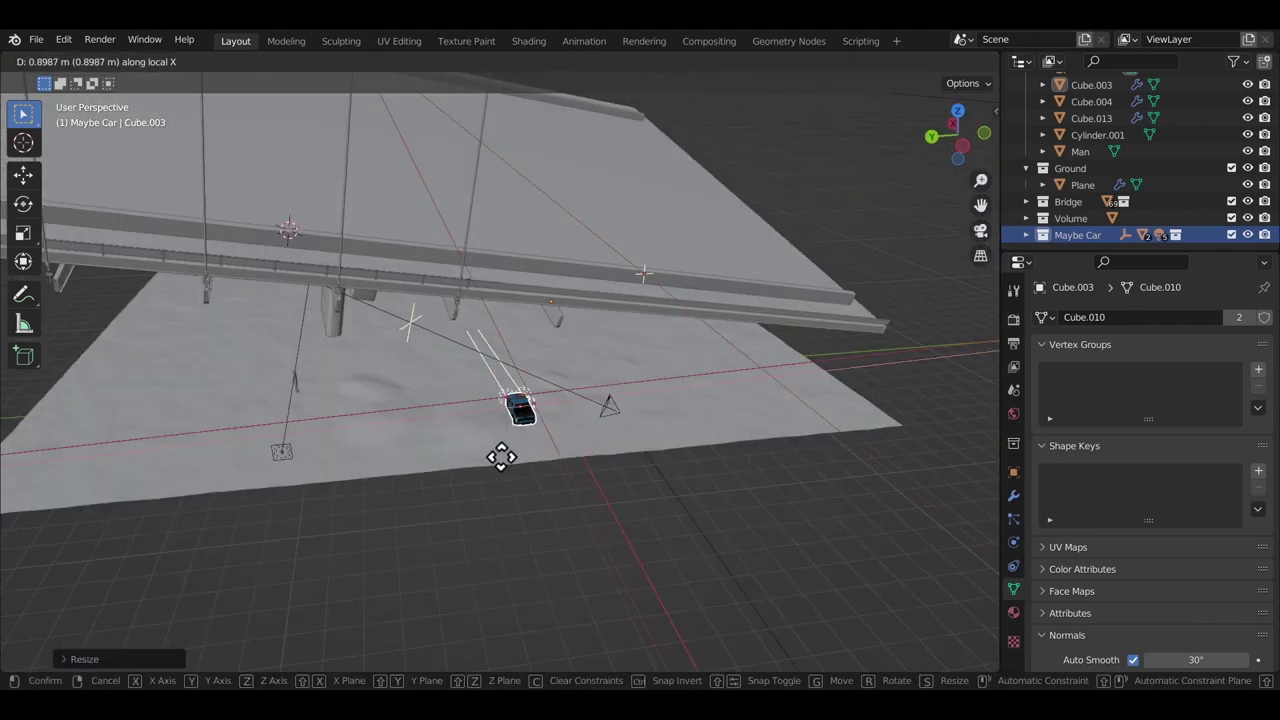
left_click(548, 422)
left_click(440, 61)
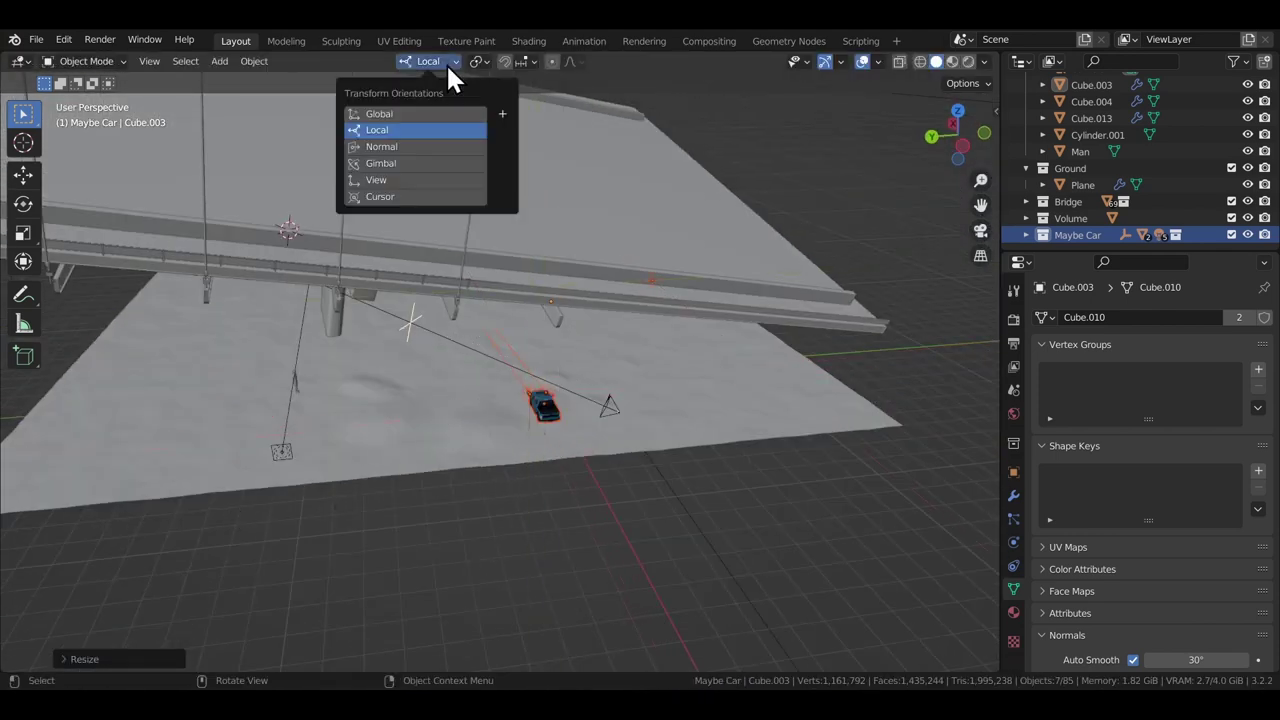
left_click(362, 396)
- Adjust the truck group's height along the global Z axis and move it along the global X axis near the man
middle_click_drag(362, 396, 412, 462)
key("g")
key("z")
left_click(443, 451)
key("g")
key("x")
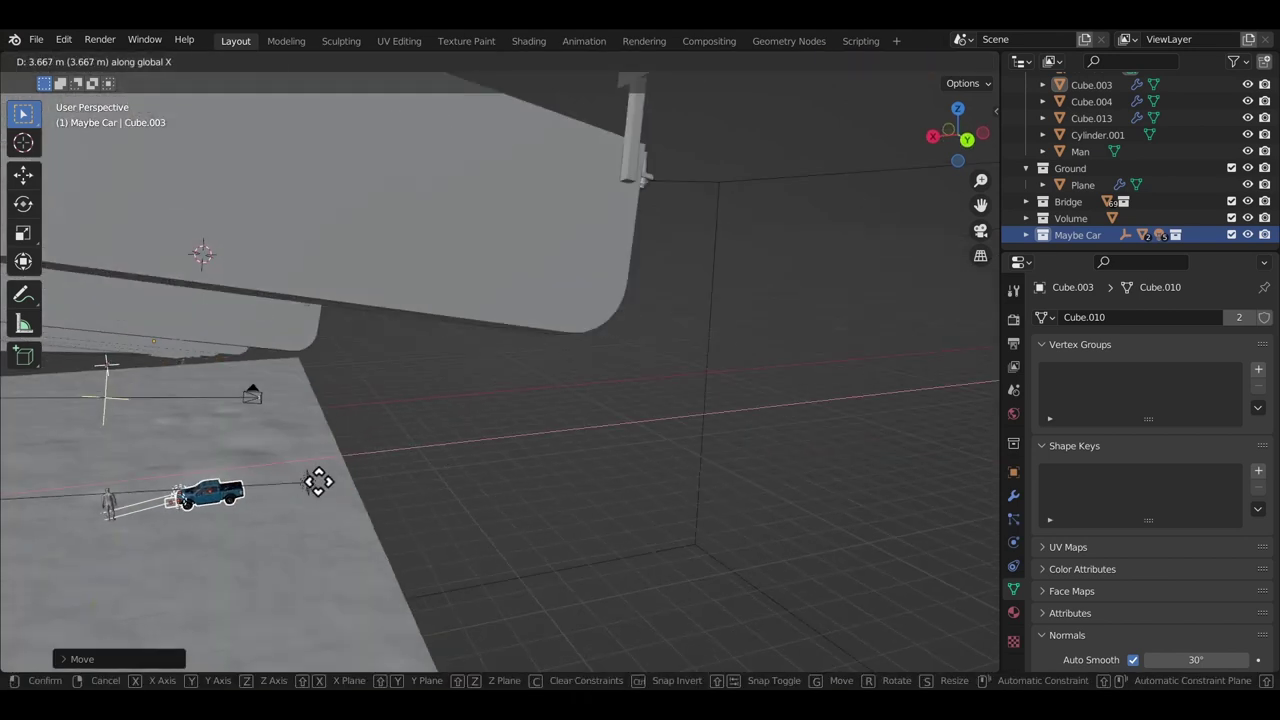
left_click(308, 482)
key("x")
left_click(307, 483)
- Work from the camera view on the objects of the Maybe Car collection and reposition the truck vertically along global Z
key("KP_0")
middle_click_drag(354, 433, 480, 367, "shift")
scroll(480, 367, "up", 4)
right_click(1078, 236)
left_click(1058, 233)
key("g")
key("x")
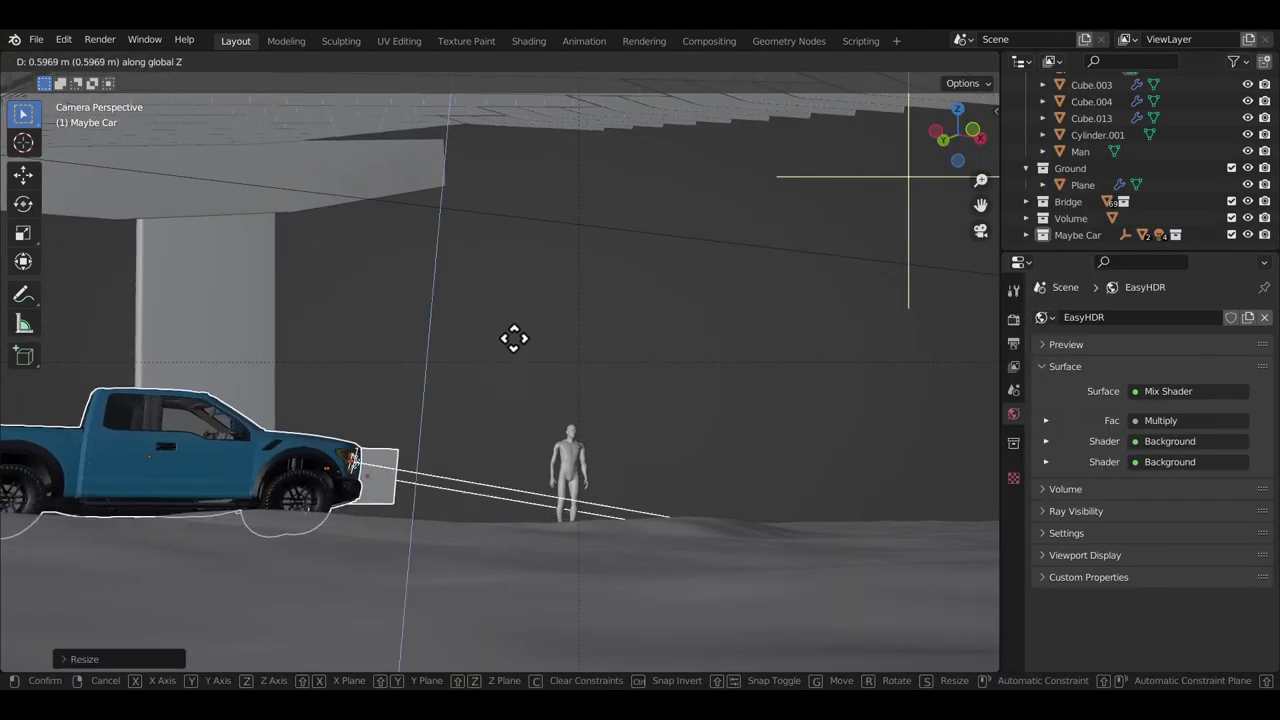
left_click(633, 385)
- Move the truck along the global X axis and rotate it about Z so its headlights face the man
middle_click_drag(637, 397, 586, 394)
key("KP_0")
key("g")
key("x")
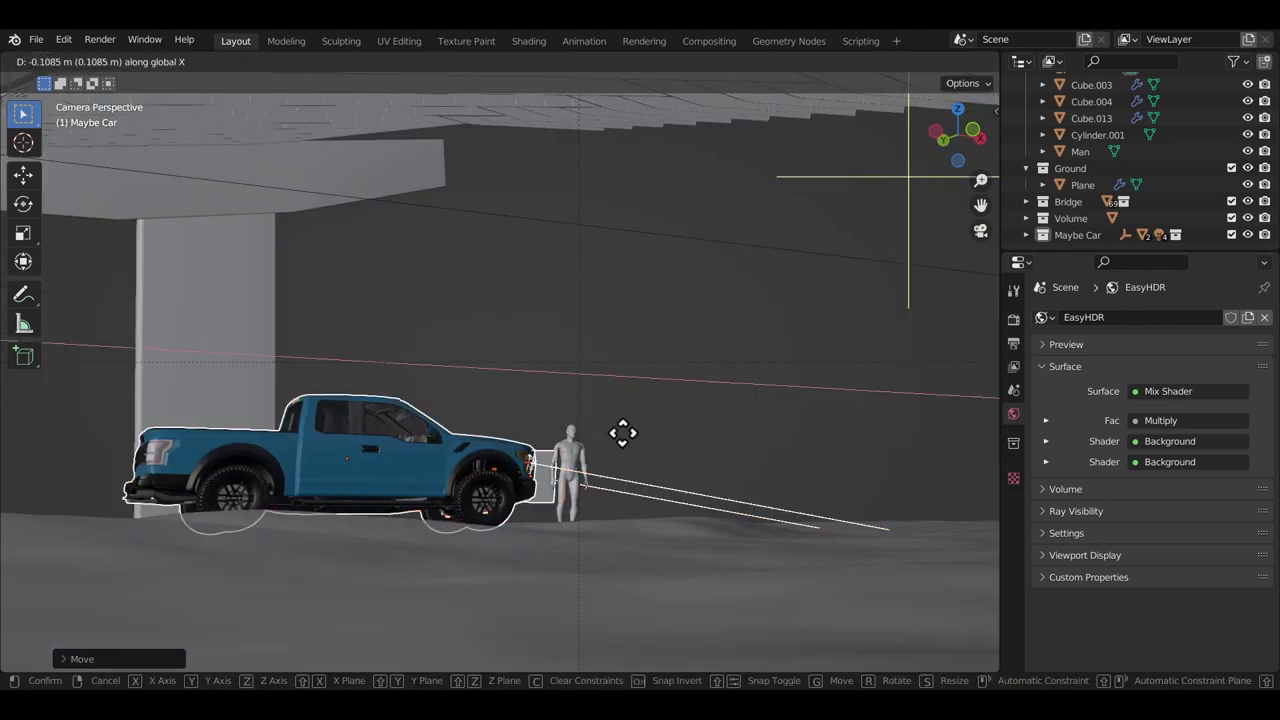
left_click(562, 470)
key("r")
key("z")
left_click(652, 440)
key("g")
key("x")
left_click(560, 472)
- Shift the truck along the global X axis behind the man and fine-tune its overall scale
scroll(531, 489, "down", 4)
key("g")
key("x")
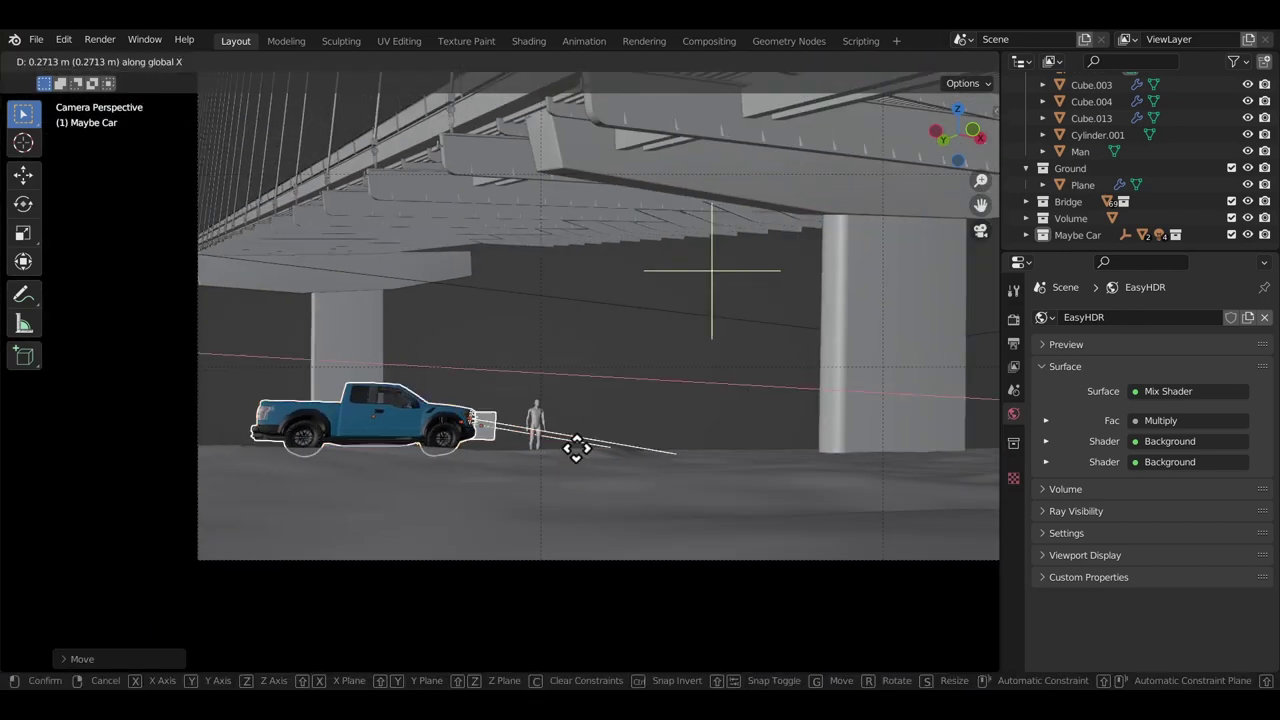
left_click(576, 448)
mouse_move(574, 449)
middle_mouse_down()
mouse_move(556, 467)
mouse_move(570, 458)
middle_mouse_up()
key("s")
left_click(594, 449)
- Set the truck on the ground along the Z axis and rotate it slightly in the camera view
key("KP_0")
scroll(473, 485, "up", 1)
middle_click_drag(473, 485, 530, 445, "shift")
key("g")
key("z")
left_click(527, 440)
key("r")
left_click(606, 432)
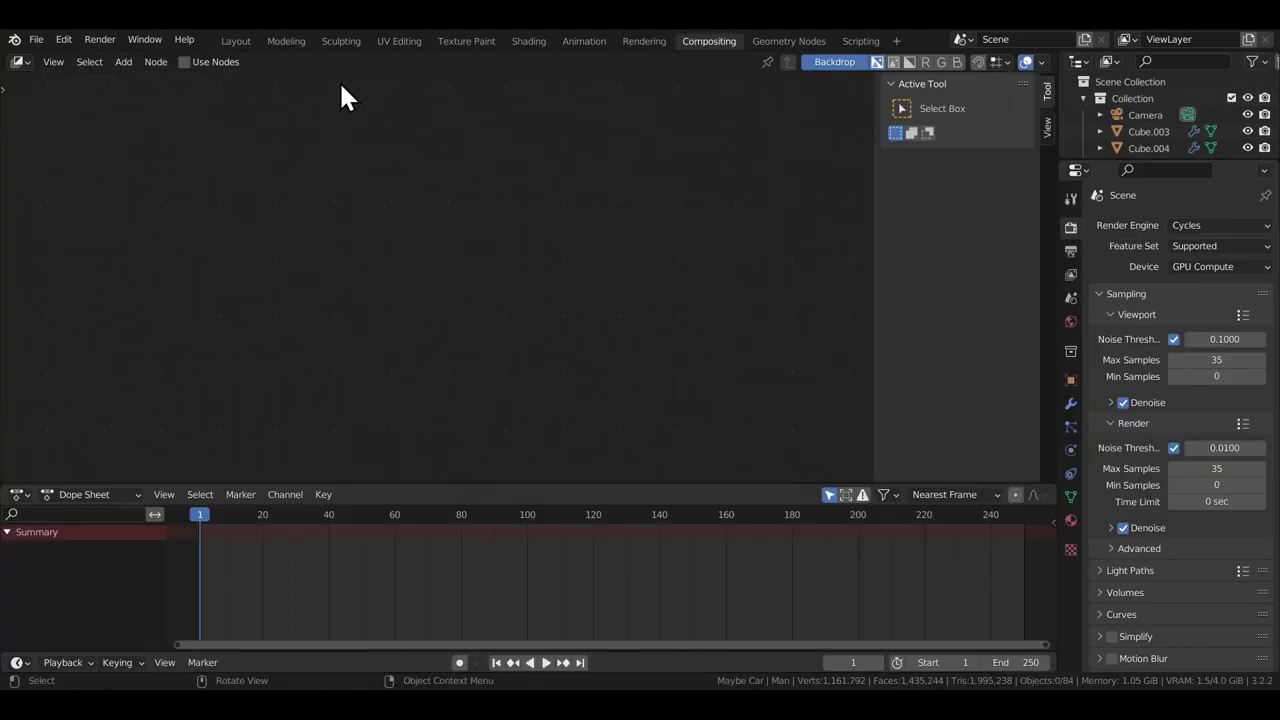
- Enable compositing nodes and space the Render Layers and Composite nodes apart
left_click(184, 62)
left_click_drag(360, 181, 190, 225)
left_click_drag(557, 151, 755, 236)
- Insert a Glare node between the Render Layers and Composite nodes, and place another node after it
key("shift+a")
left_click(402, 104)
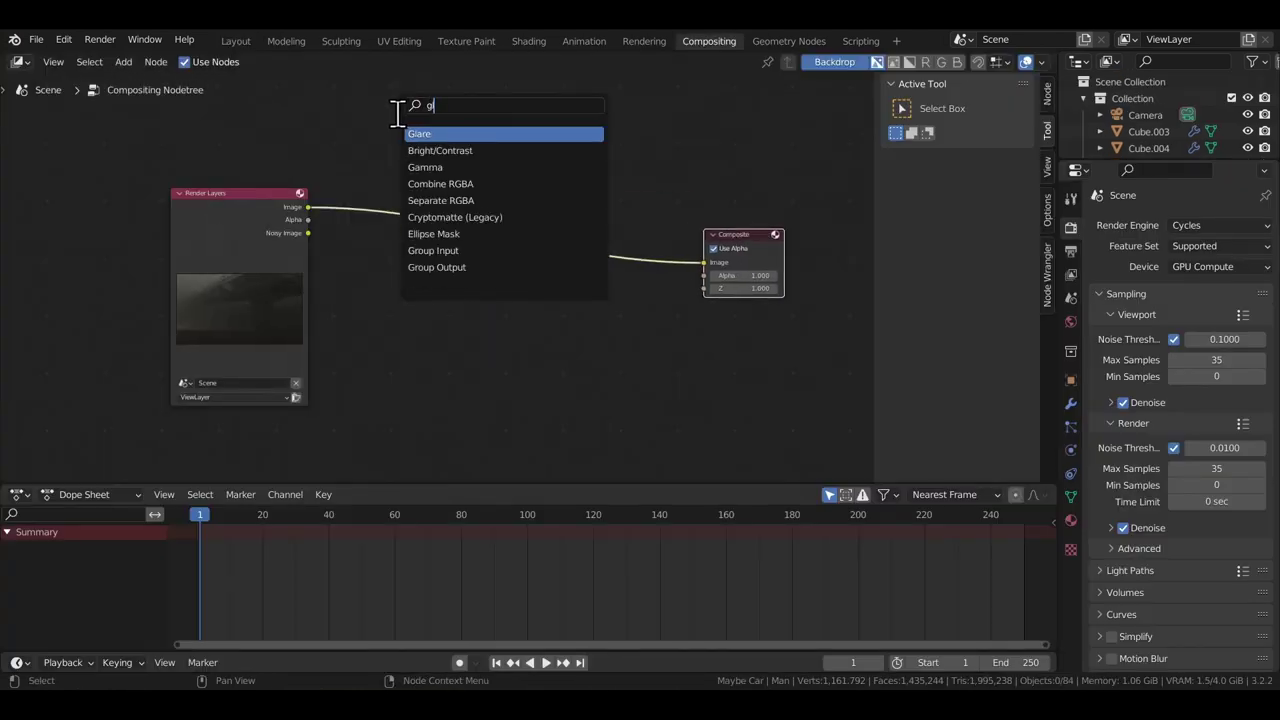
key("Return")
left_click(385, 161)
key("shift+a")
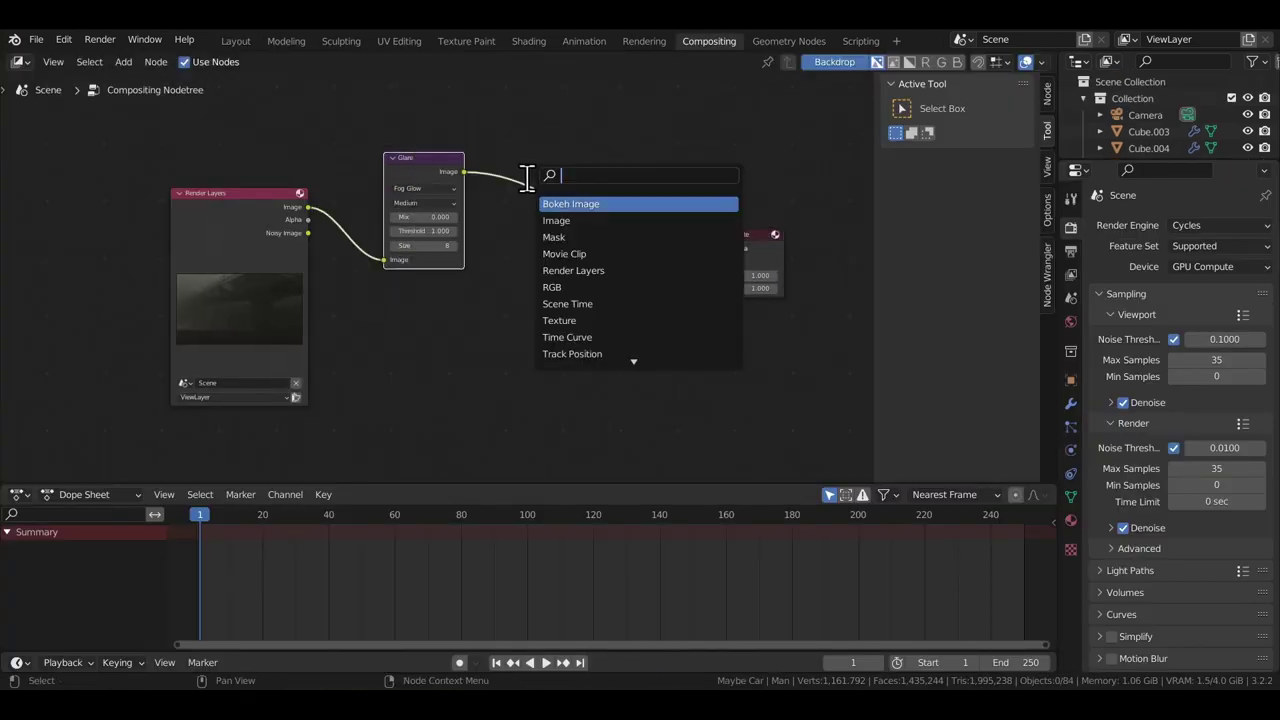
key("Return")
left_click(588, 208)
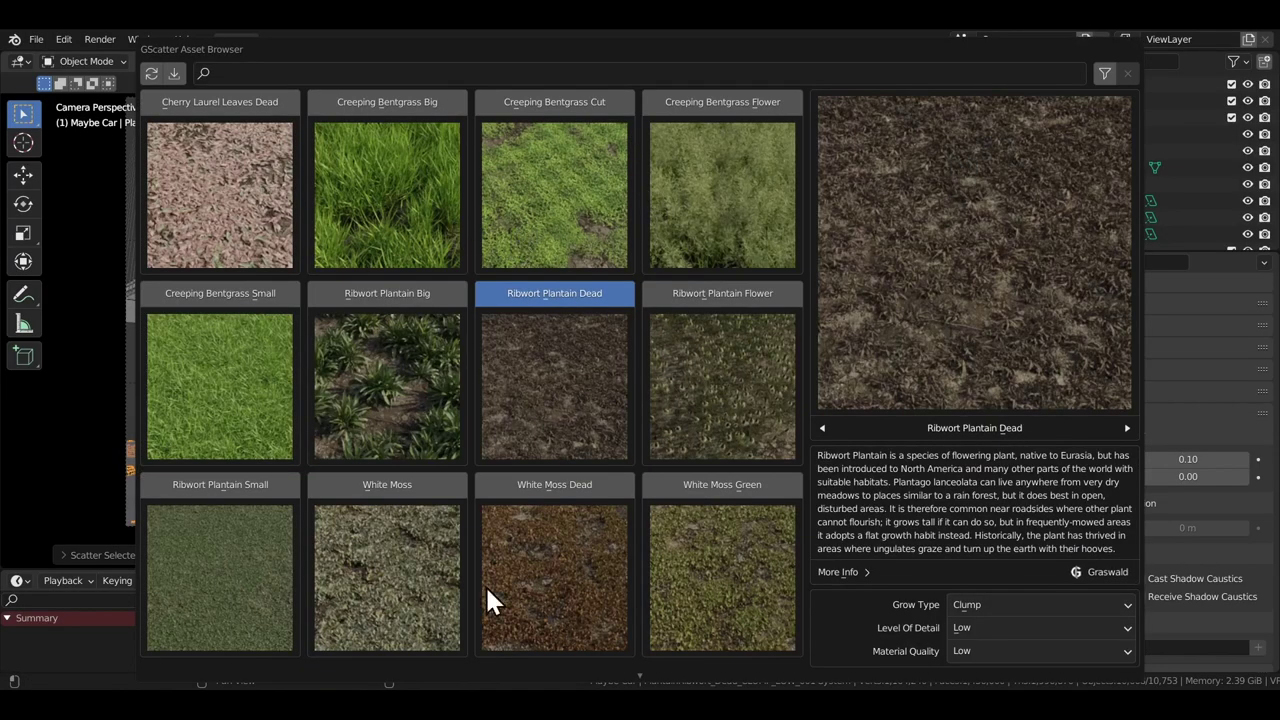
- Scatter the Creeping Bentgrass Small asset over the ground plane with GScatter
scroll(484, 640, "down", 2)
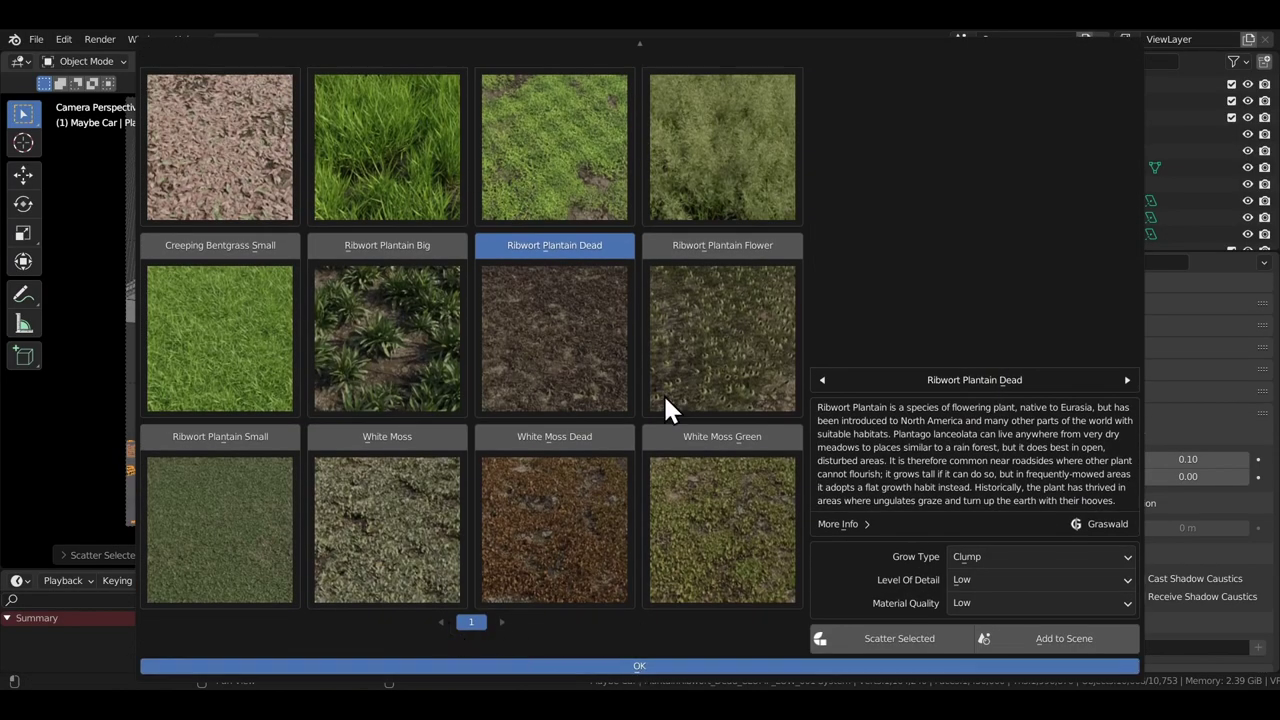
left_click(270, 246)
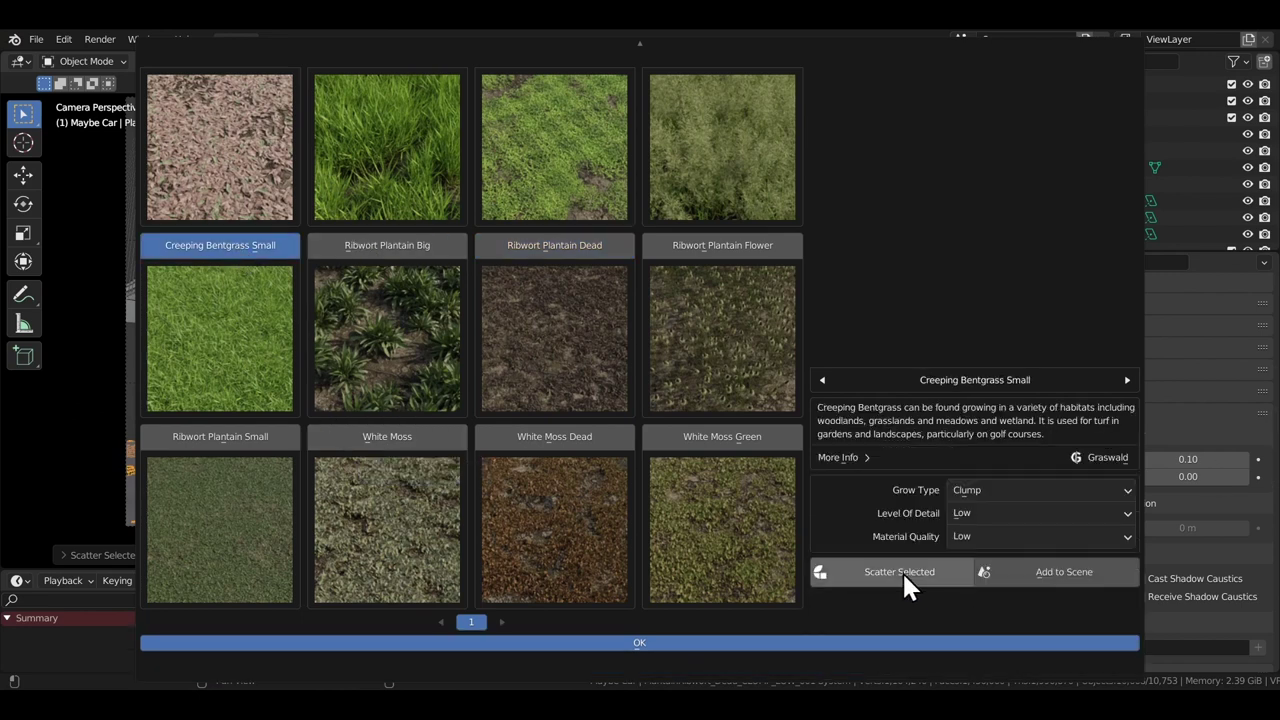
left_click(798, 642)
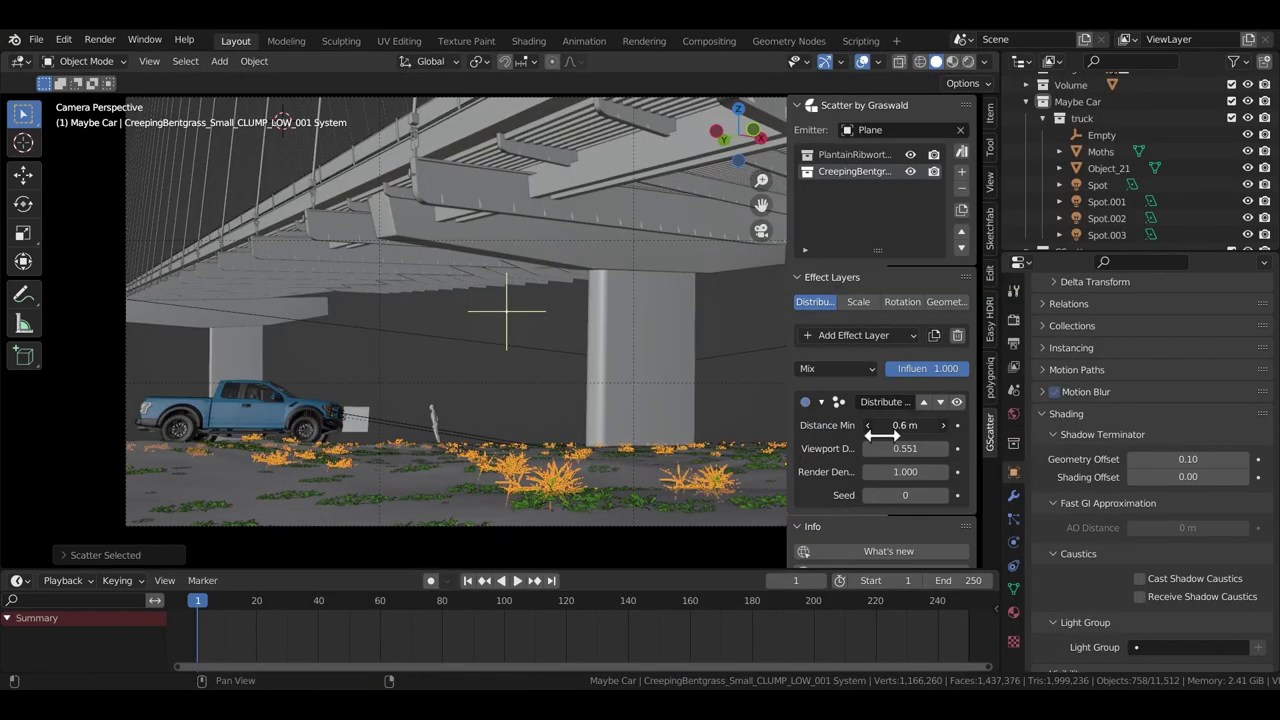
- Set the bentgrass scatter's minimum distance to 0.5 m, both densities to 10 and main scale to 0.5
key("Return")
left_click(862, 302)
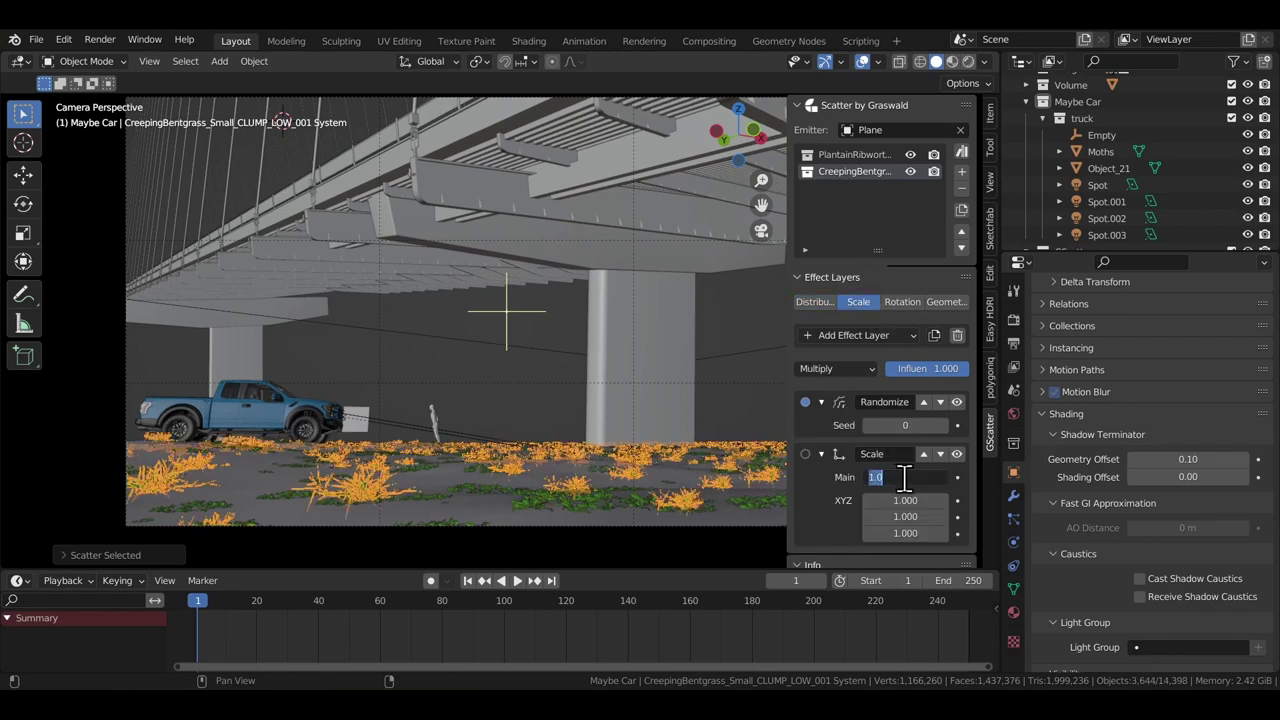
type(".5")
key("Return")
- Set the bentgrass scatter's viewport and render densities to 50
left_click(816, 303)
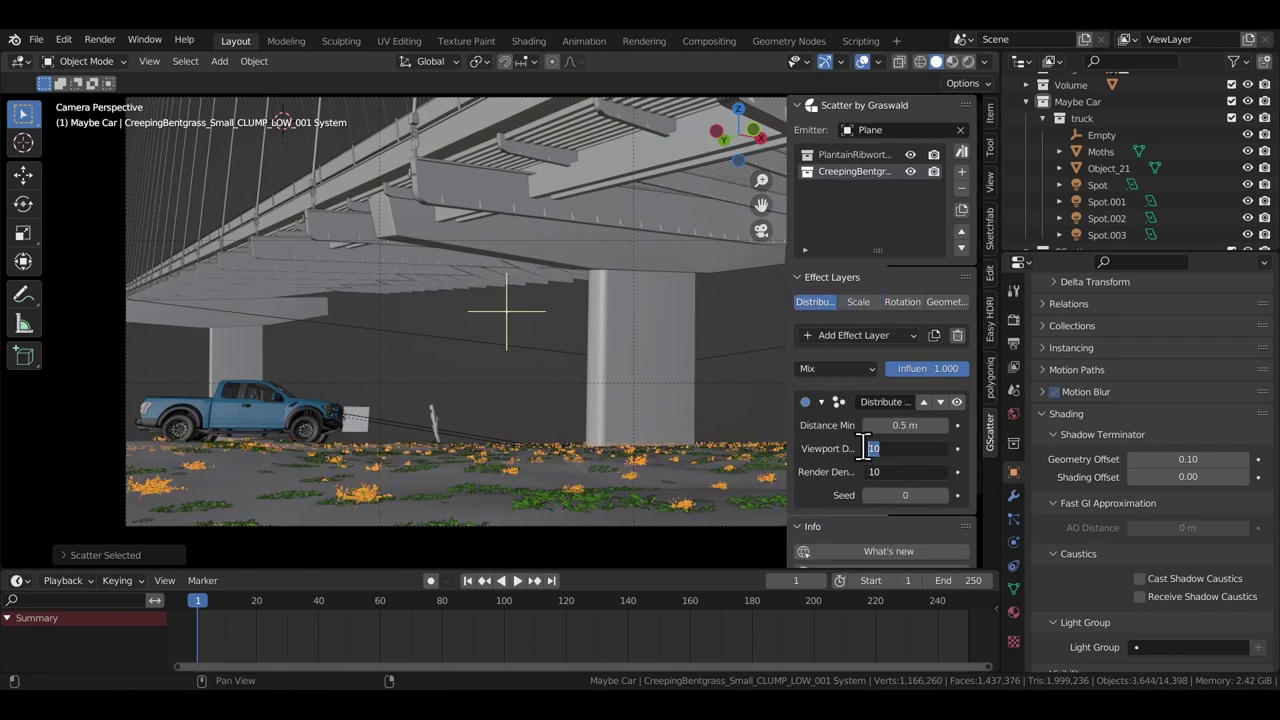
key("Return")
type("0")
key("Return")
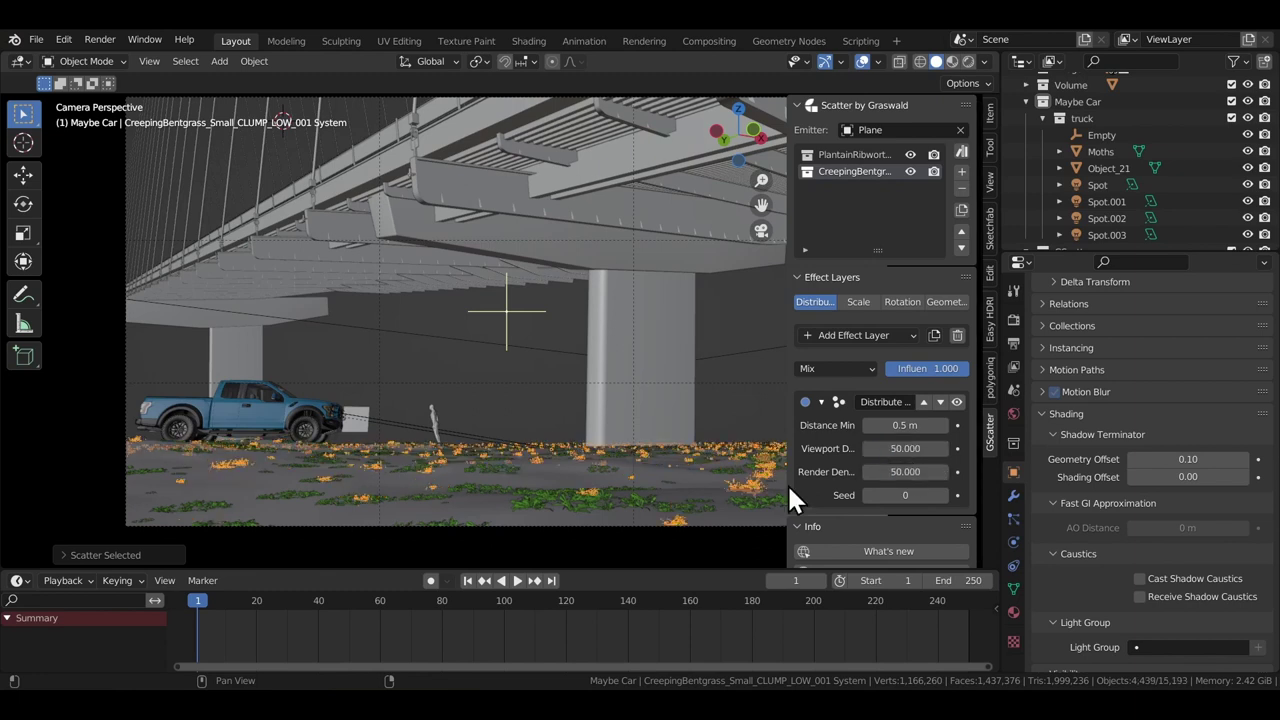
- Set the main scale of the scattered rocks to 0.1
left_click(866, 304)
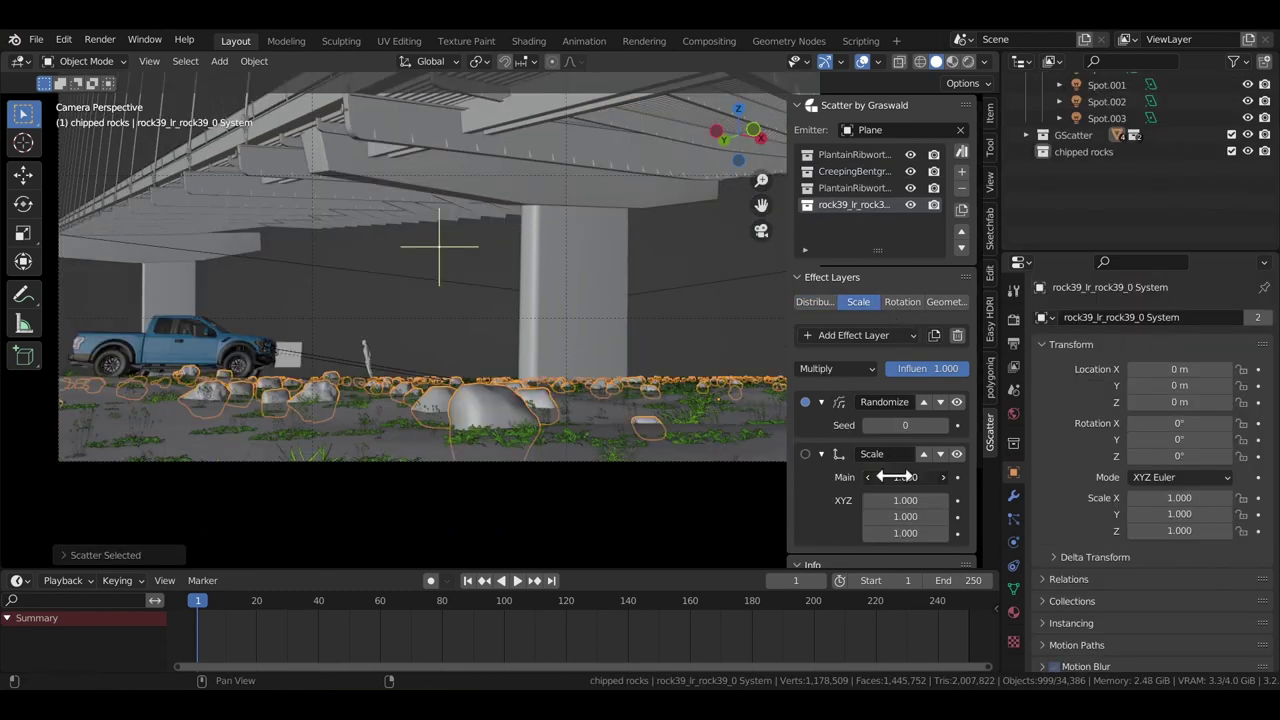
left_click_drag(883, 477, 910, 480)
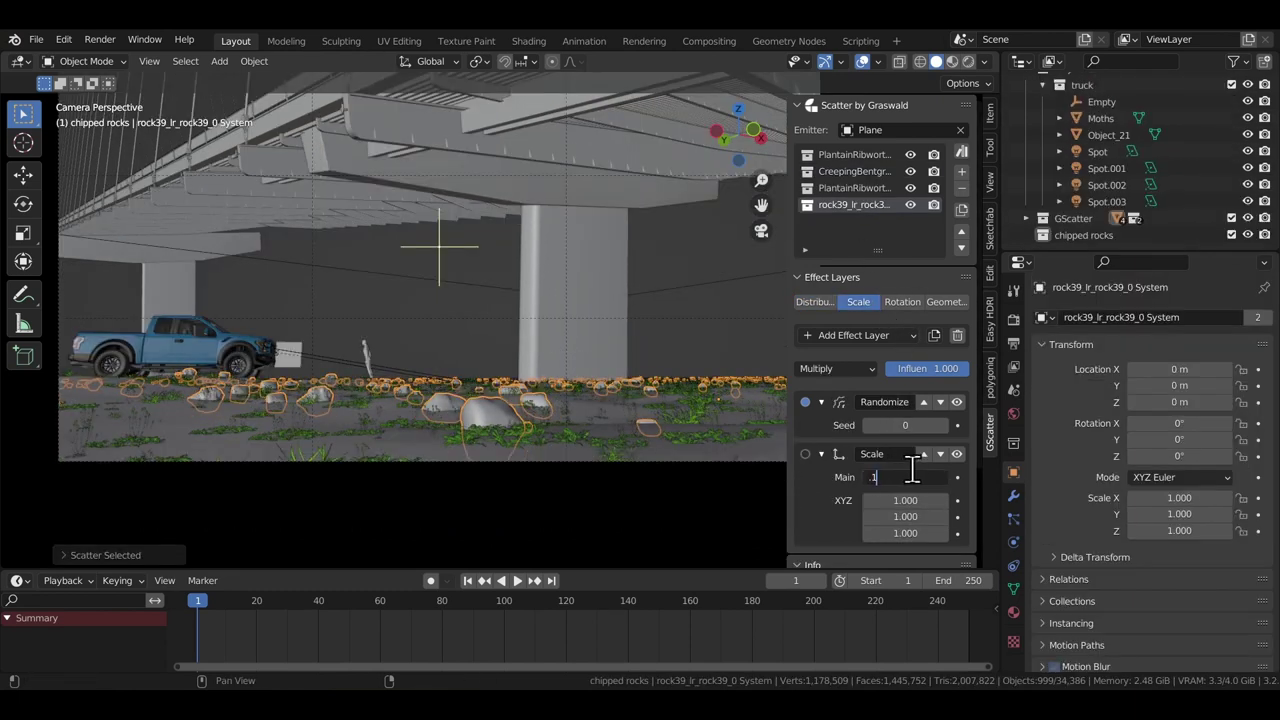
key("Return")
- Select the small plant at the near pillar's base and resize it among the neighbouring plants
middle_click_drag(457, 309, 555, 412)
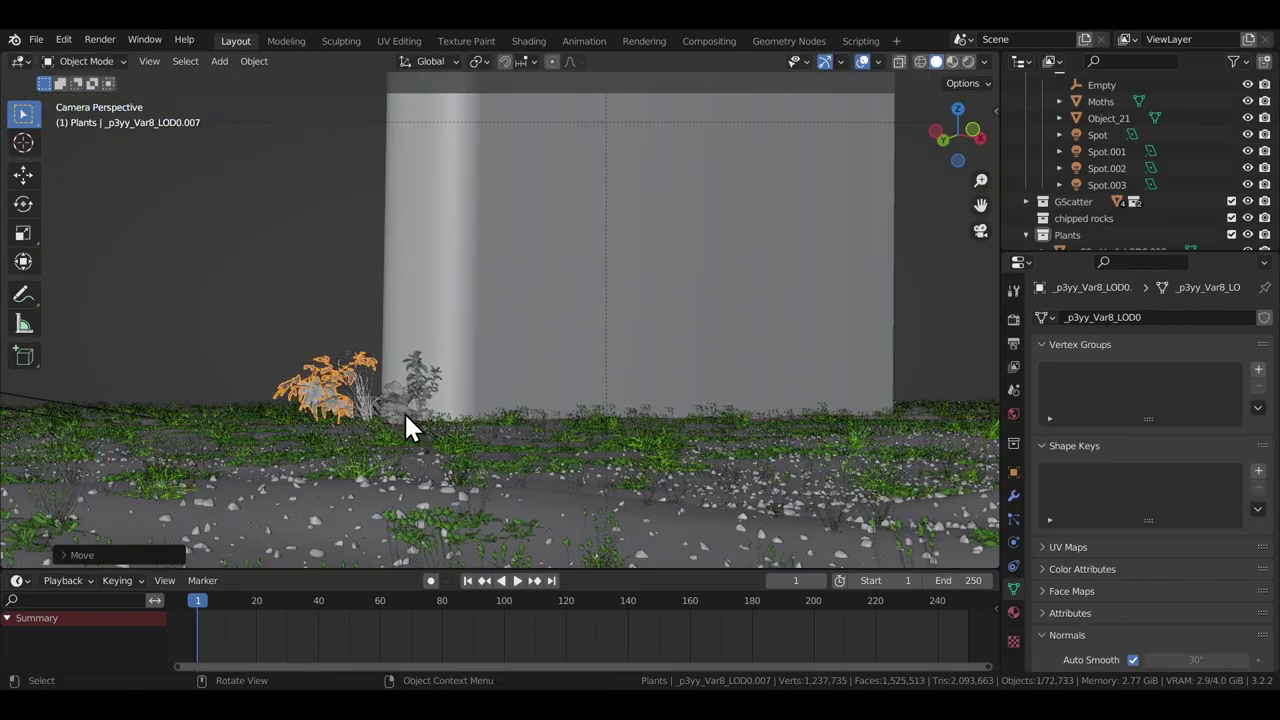
left_click(399, 405)
left_click(398, 390)
left_click(400, 388)
key("s")
left_click(422, 390)
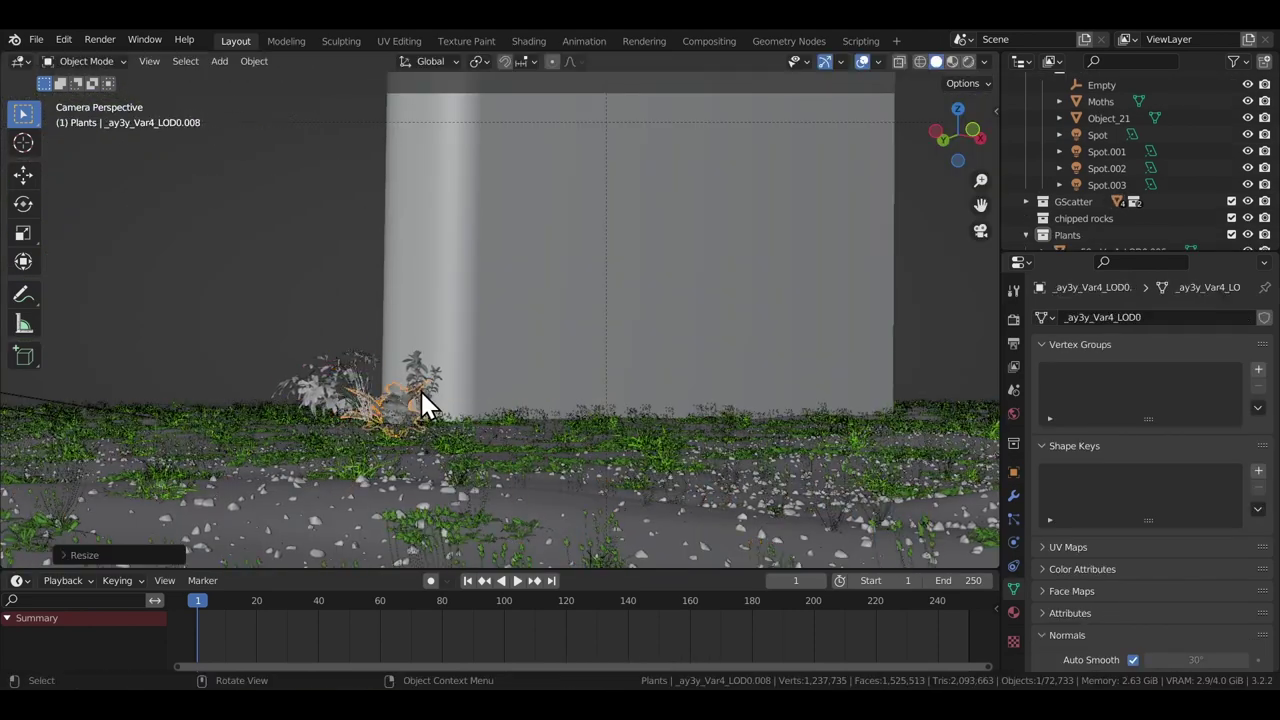
key("s")
left_click(423, 374)
- Place a linked duplicate of the leafy plant along the global X axis beside the truck's front wheel
key("x")
middle_click(434, 414)
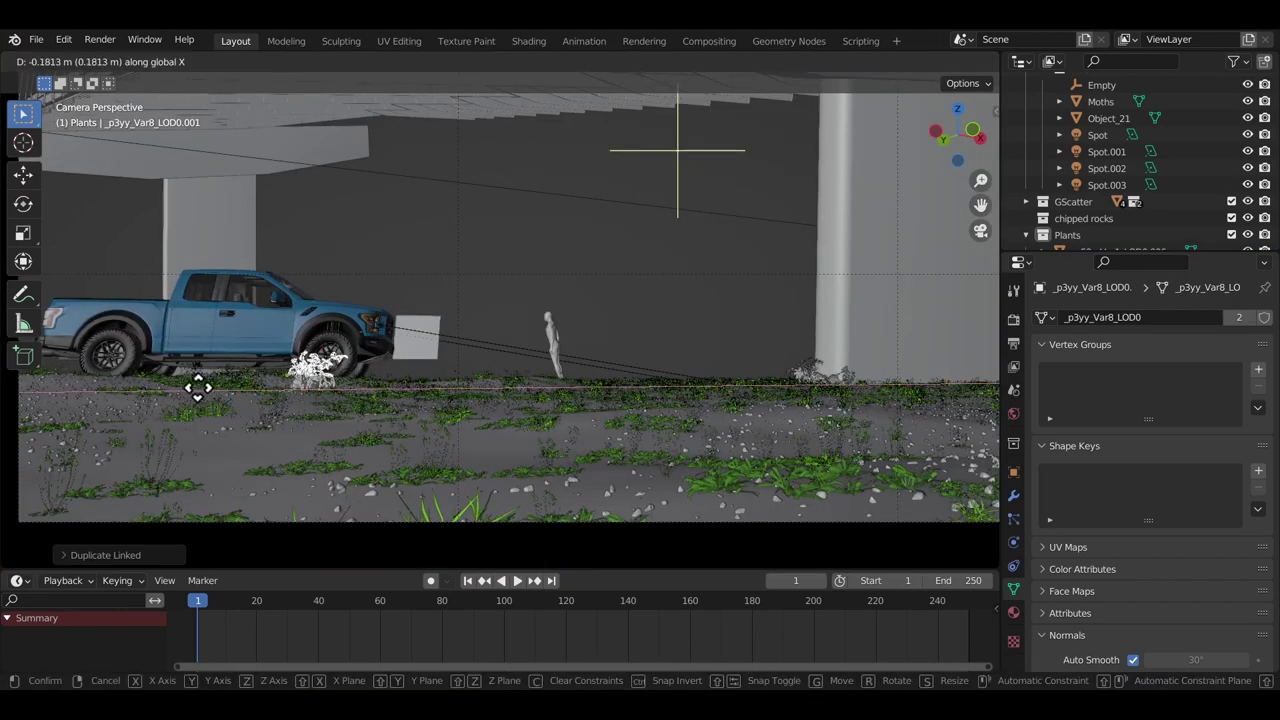
middle_click_drag(200, 386, 429, 343)
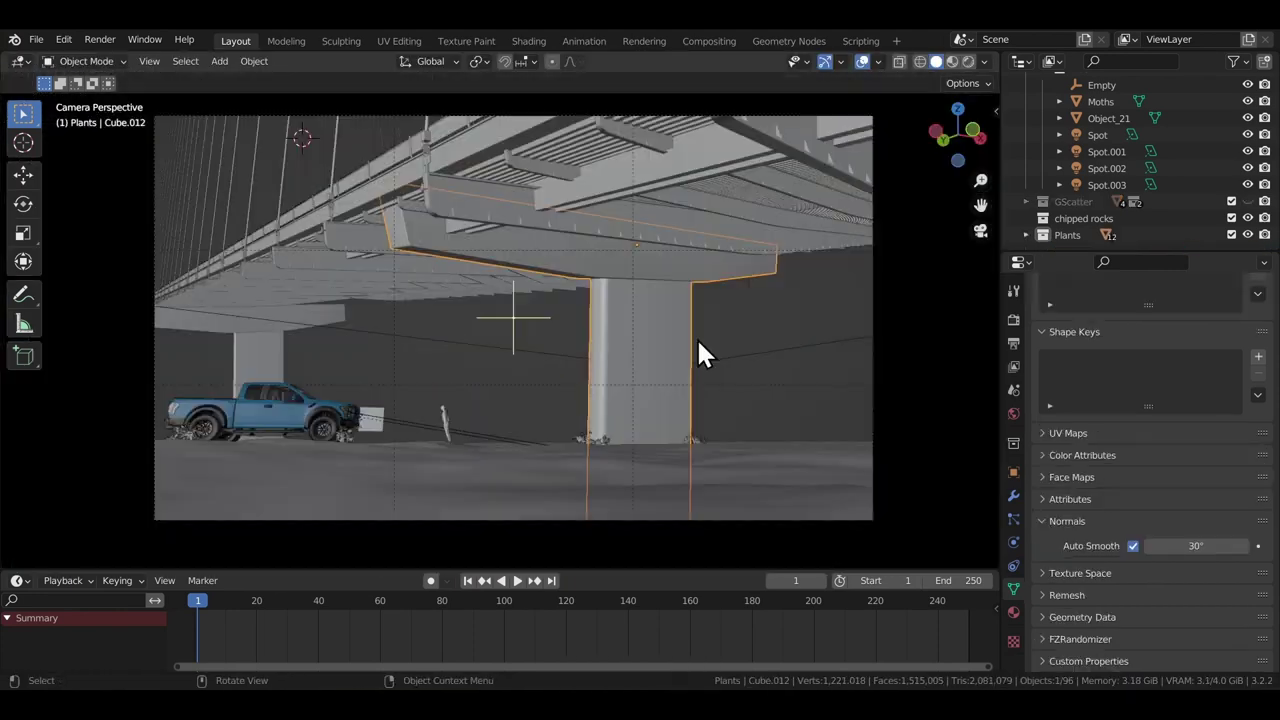
- Scale the near bridge pillar along X and move it about -1.35 m along the global X axis
key("s")
key("x")
left_click(651, 325)
key("g")
key("x")
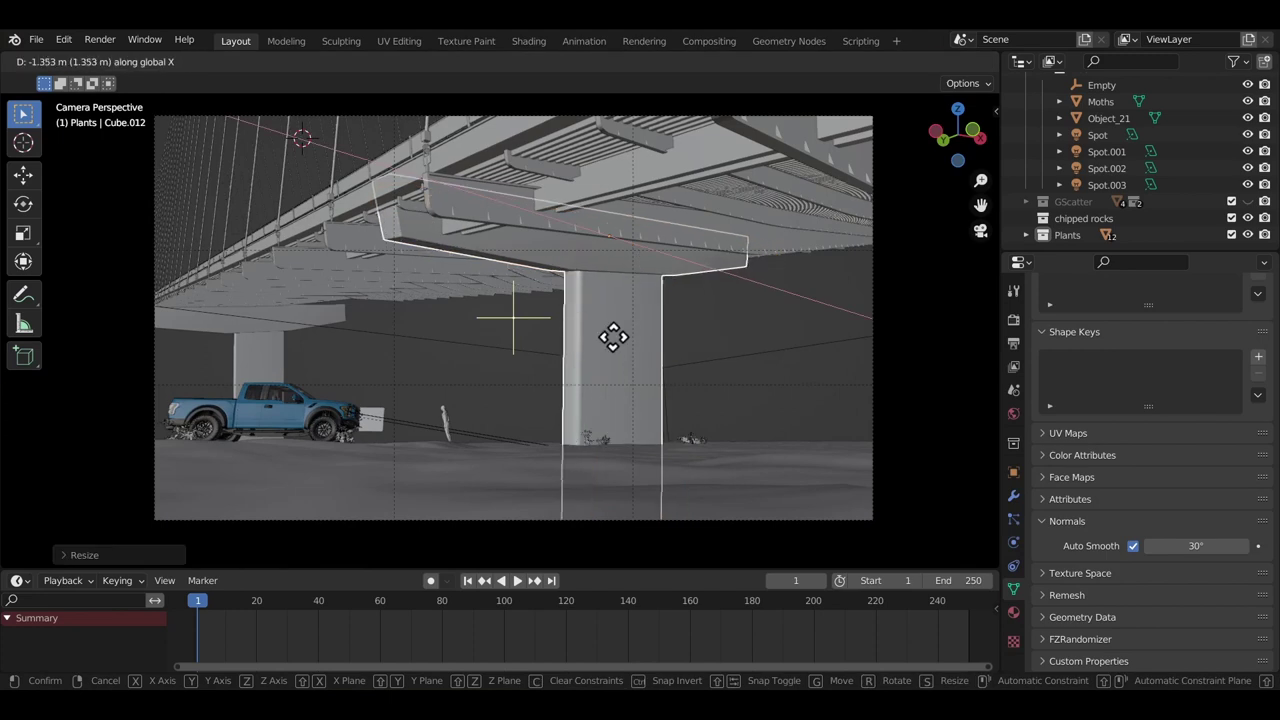
left_click(611, 336)
- Move the end face of the near pillar's cap along X in Edit Mode with proportional editing enabled
key("Tab")
left_click(402, 233)
key("o")
key("g")
key("x")
key("x")
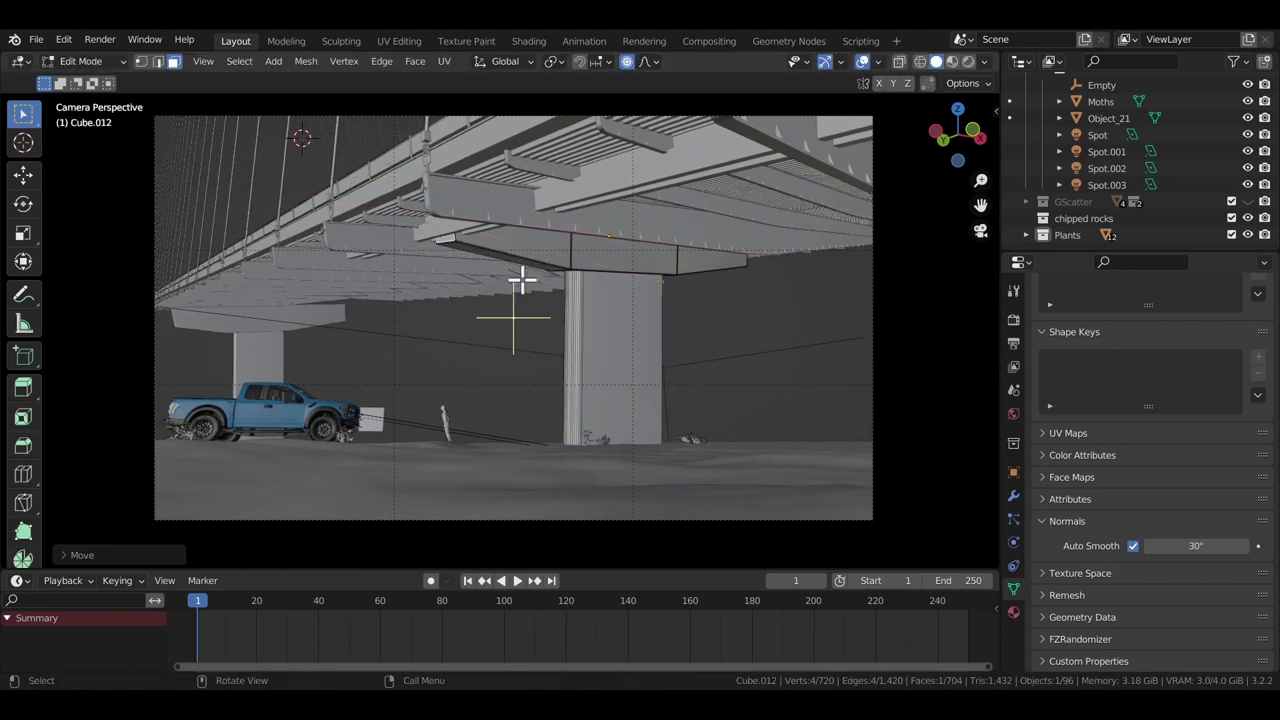
left_click(494, 279)
key("Tab")
left_click(757, 342)
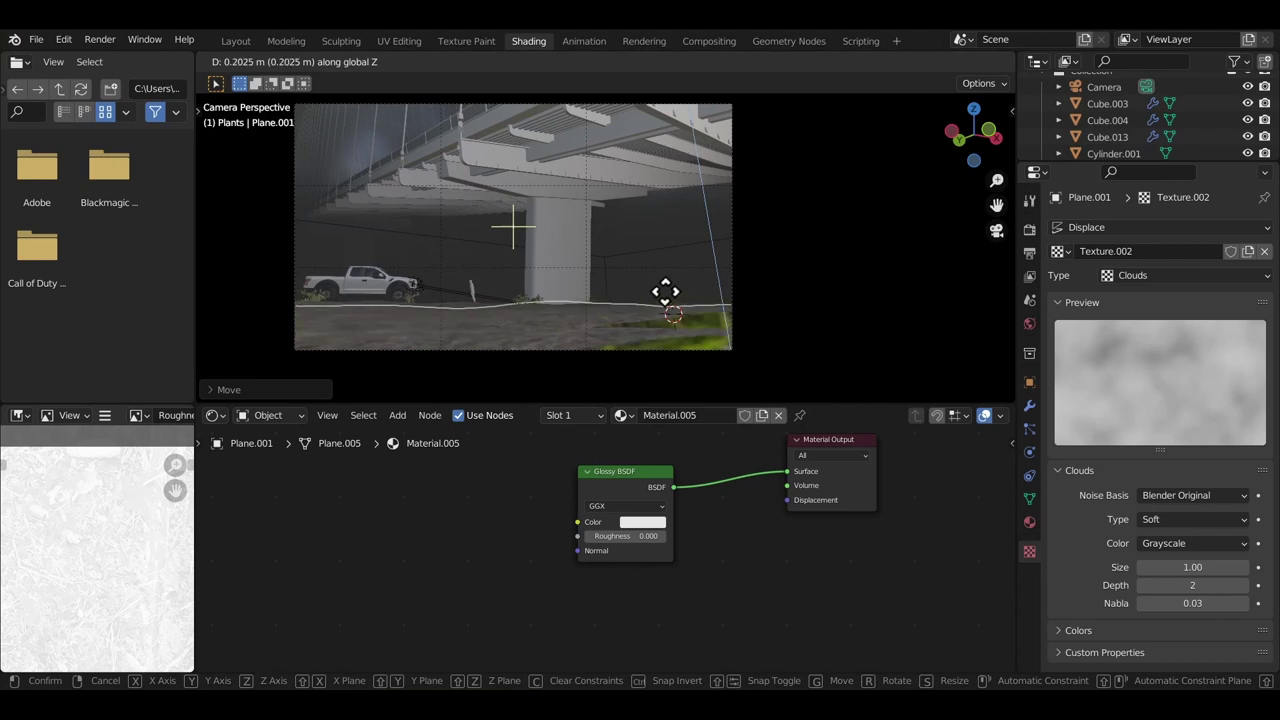
- Adjust the glossy plane's height along global Z and set its Displace modifier strength to 0.001
left_click(691, 263)
middle_click_drag(691, 263, 686, 366)
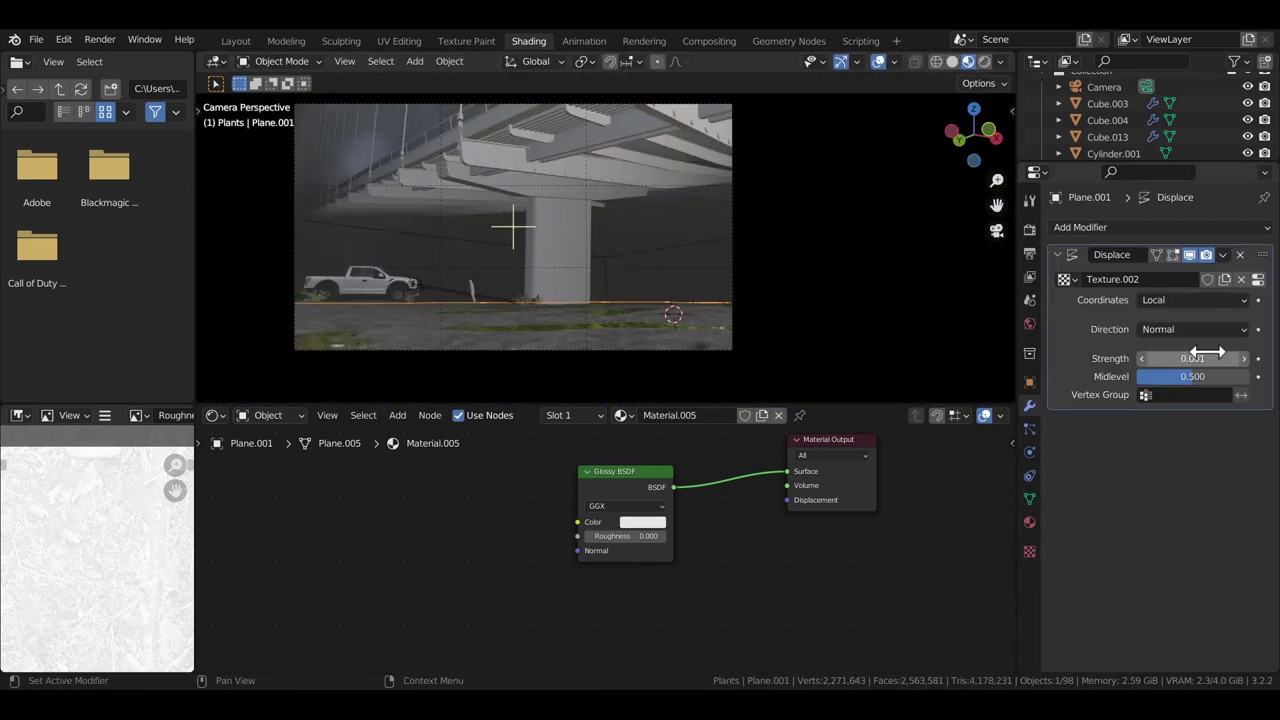
middle_click_drag(700, 320, 660, 237)
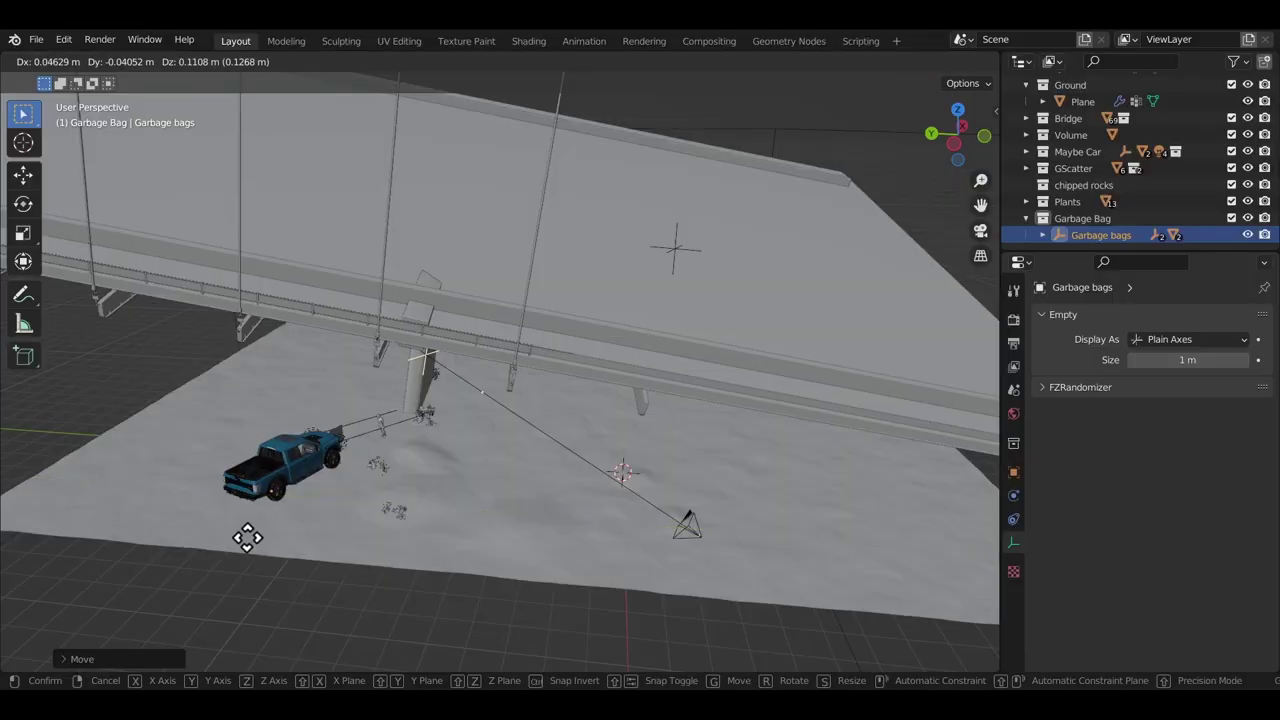
- Position the garbage bags along the global Z axis so they rest in the truck bed, and return to the camera view
middle_click_drag(246, 534, 498, 462)
scroll(498, 462, "up", 5)
key("g")
key("z")
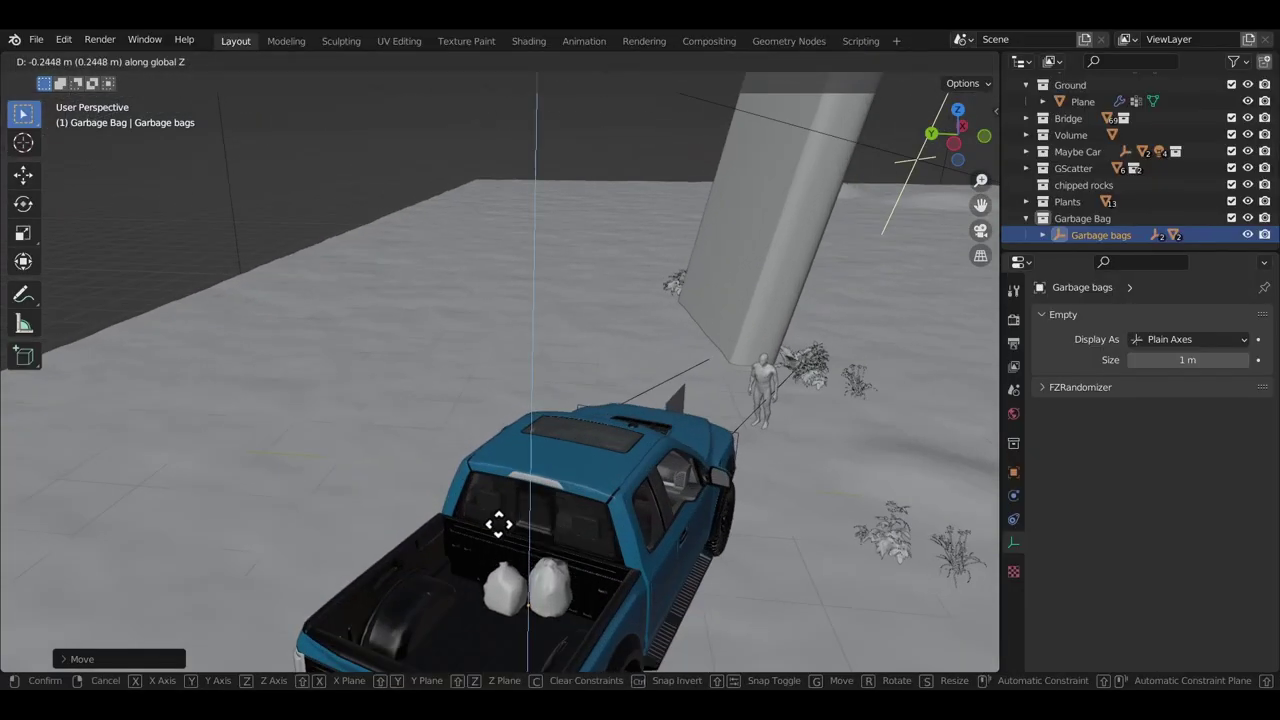
left_click(596, 572)
key("g")
key("z")
left_click(650, 520)
key("KP_0")
middle_click_drag(192, 379, 375, 426, "shift")
scroll(375, 428, "up", 1)
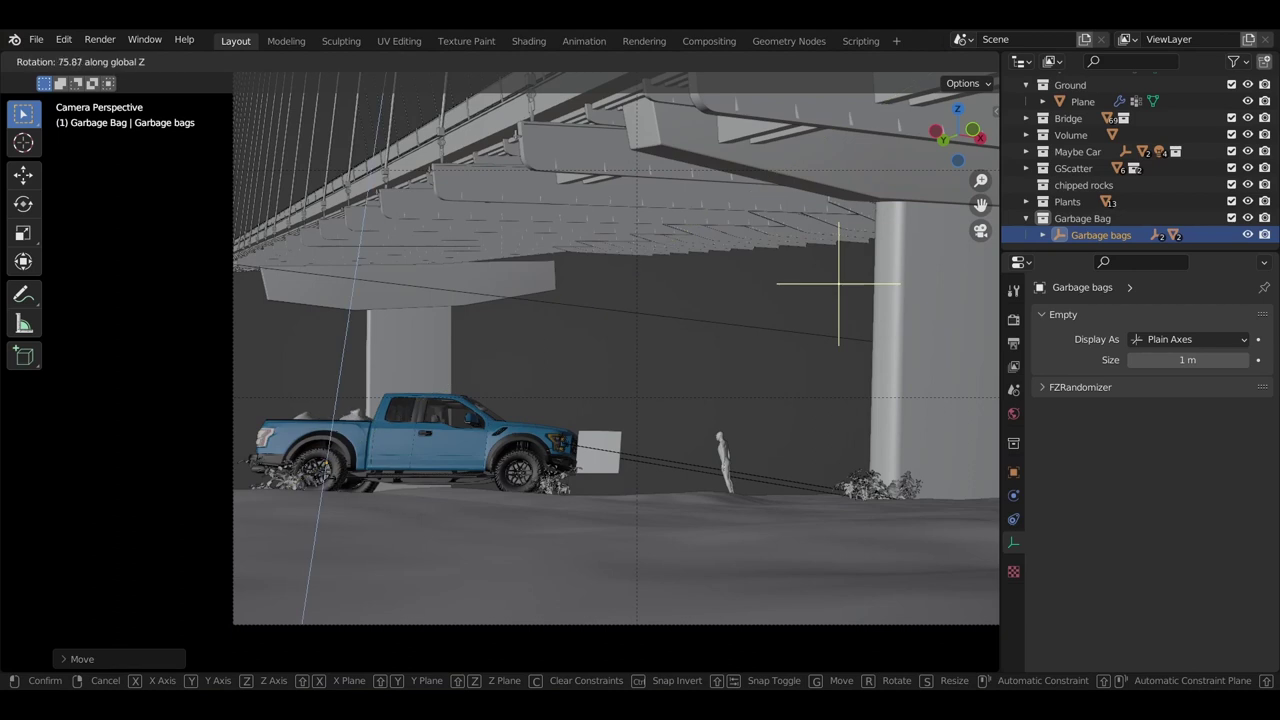
- Rotate the garbage bags by about 76° around the global Z axis
left_click(423, 486)
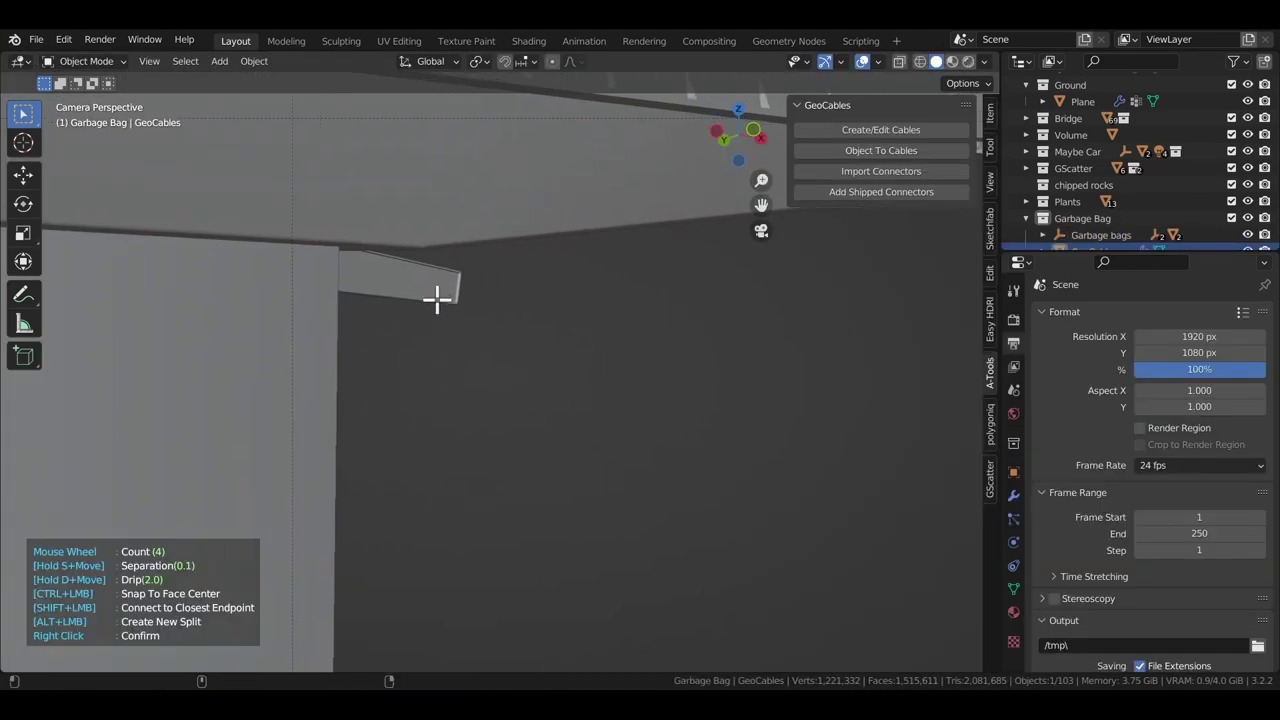
- Hang four-strand GeoCables under the bridge deck beside the near pillar, with separation 0.01 and drip 1.11
middle_click_drag(637, 228, 598, 268, "ctrl")
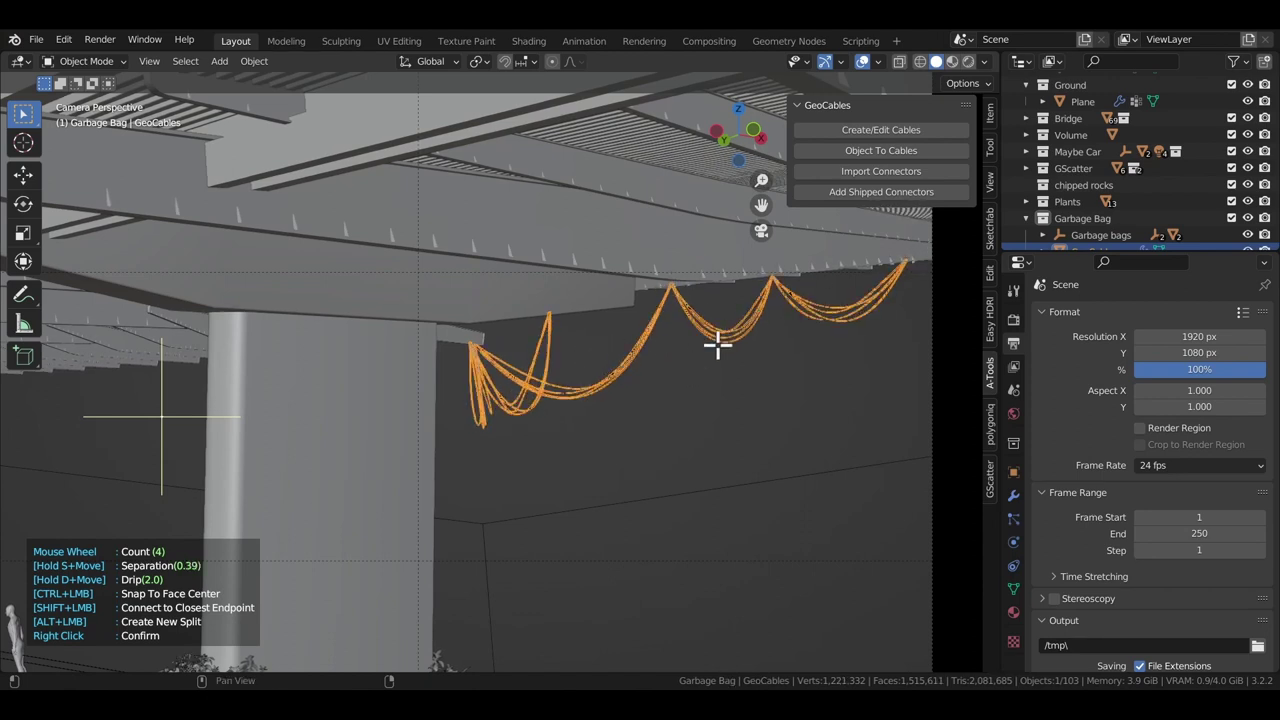
key("s")
key("d")
middle_click_drag(623, 380, 715, 240)
middle_click_drag(592, 305, 549, 457, "ctrl")
middle_click_drag(390, 393, 526, 386, "shift")
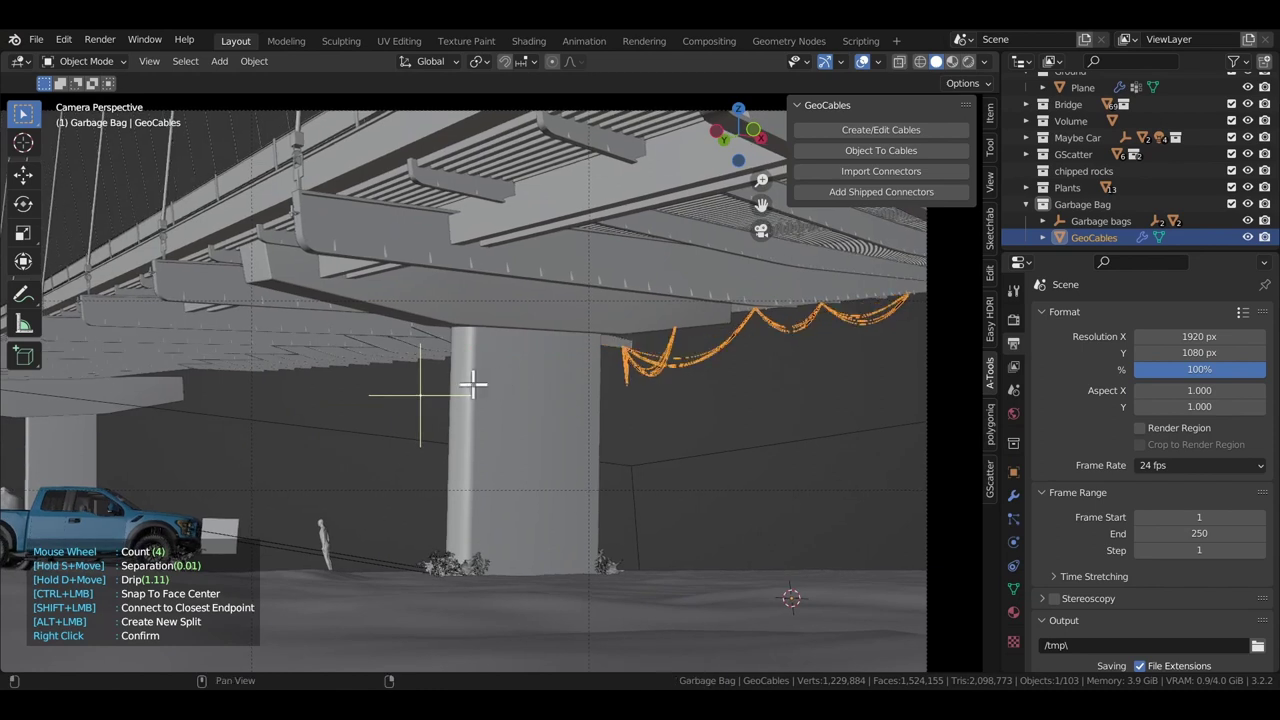
- Extend the GeoCables behind the near pillar and around to its other side beneath the deck, and finish the cable creation
middle_click_drag(417, 380, 391, 365)
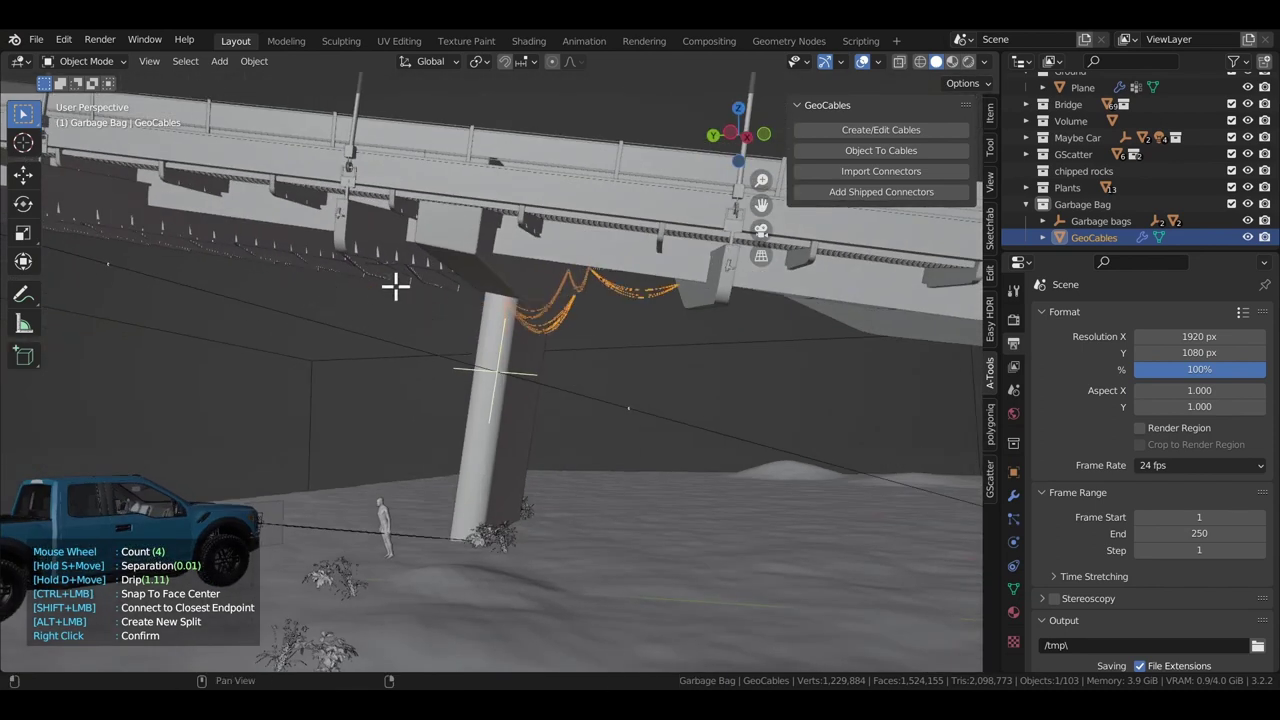
key("KP_0")
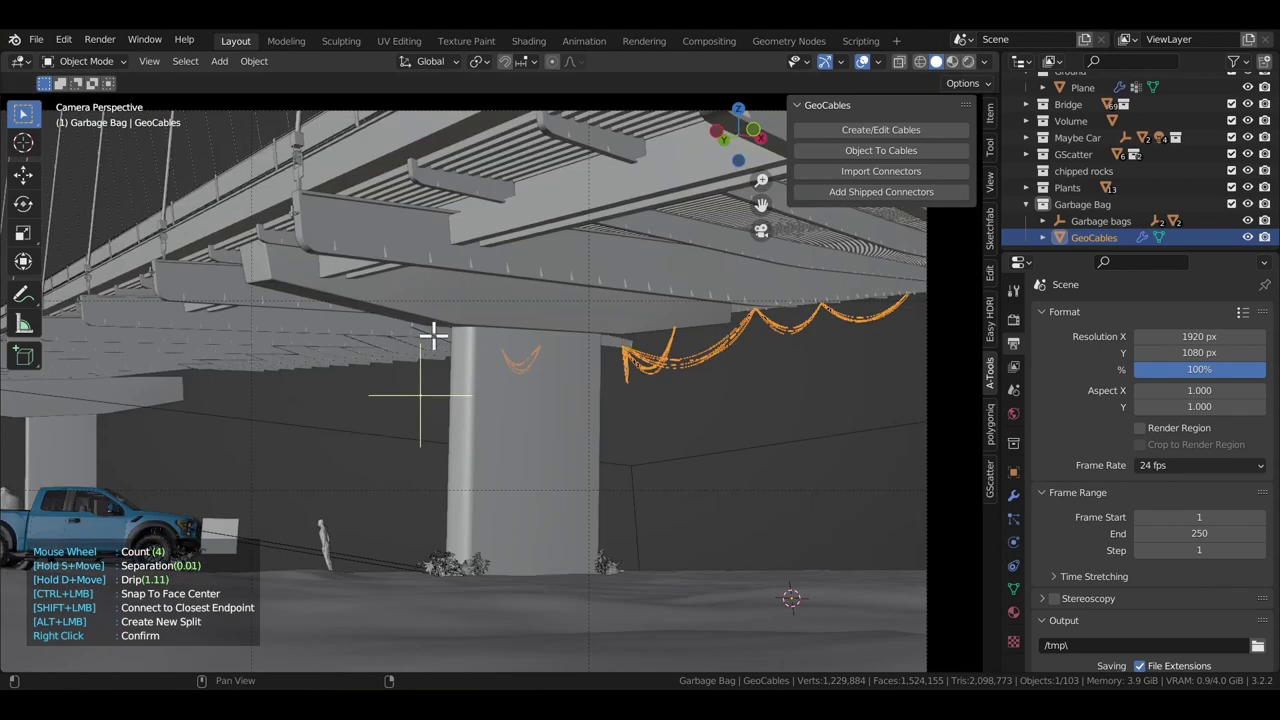
middle_click_drag(425, 360, 397, 343)
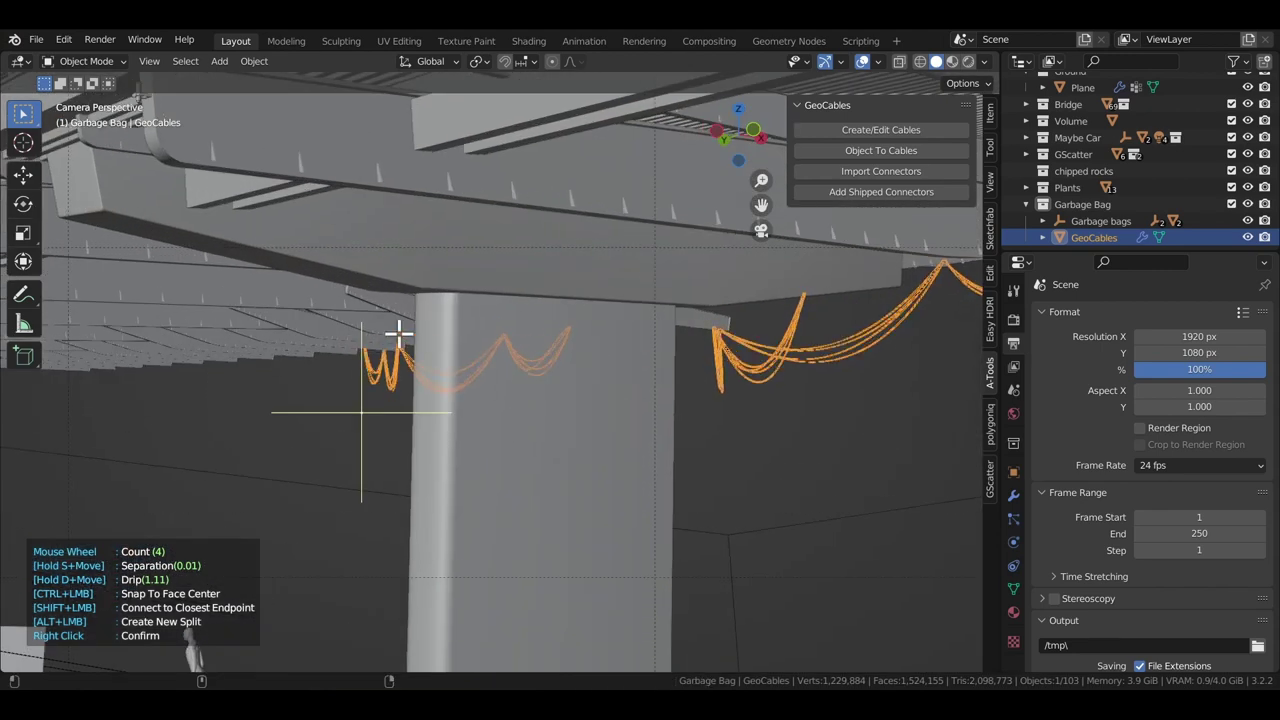
right_click(340, 400)
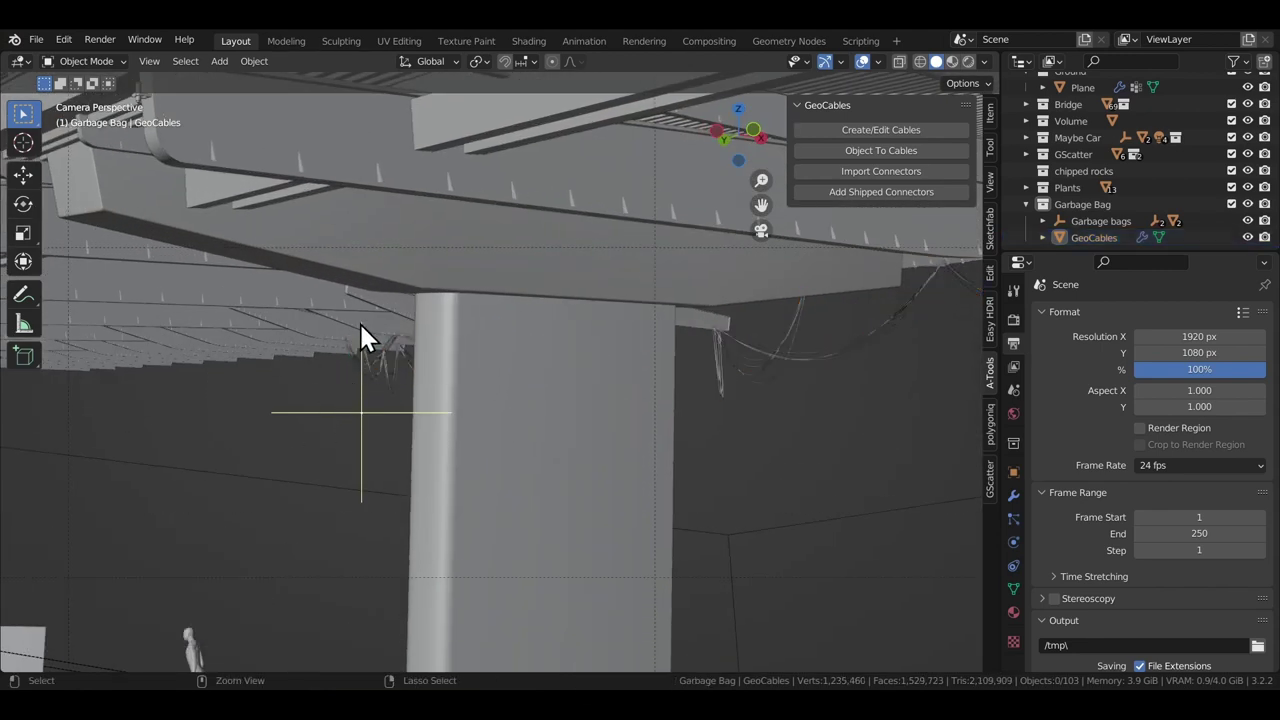
- Move the finished cables slightly upward so they meet the underside of the bridge
mouse_move(361, 318)
middle_mouse_down()
mouse_move(392, 355)
mouse_move(370, 332)
middle_mouse_up()
middle_click_drag(536, 272, 437, 322, "shift")
scroll(636, 404, "up", 6)
middle_click_drag(636, 404, 415, 410, "shift")
left_click(389, 418)
key("g")
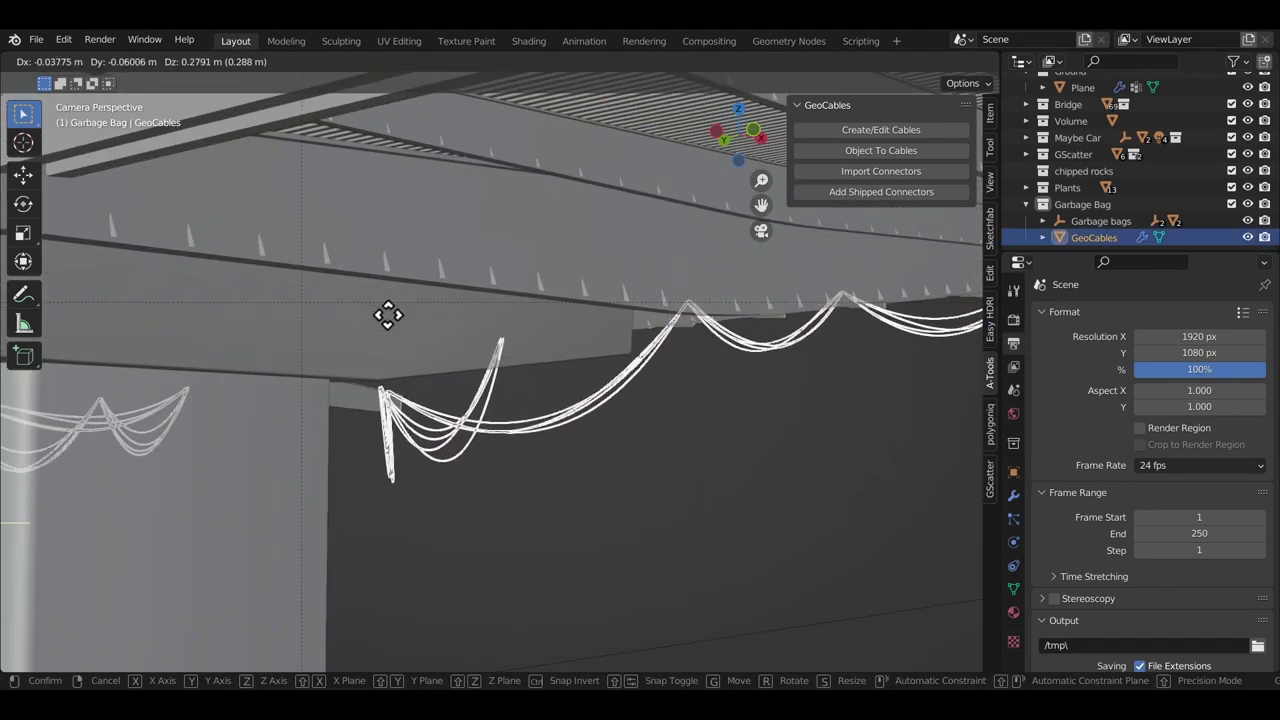
left_click(384, 295)
left_click(440, 400)
scroll(205, 440, "down", 2)
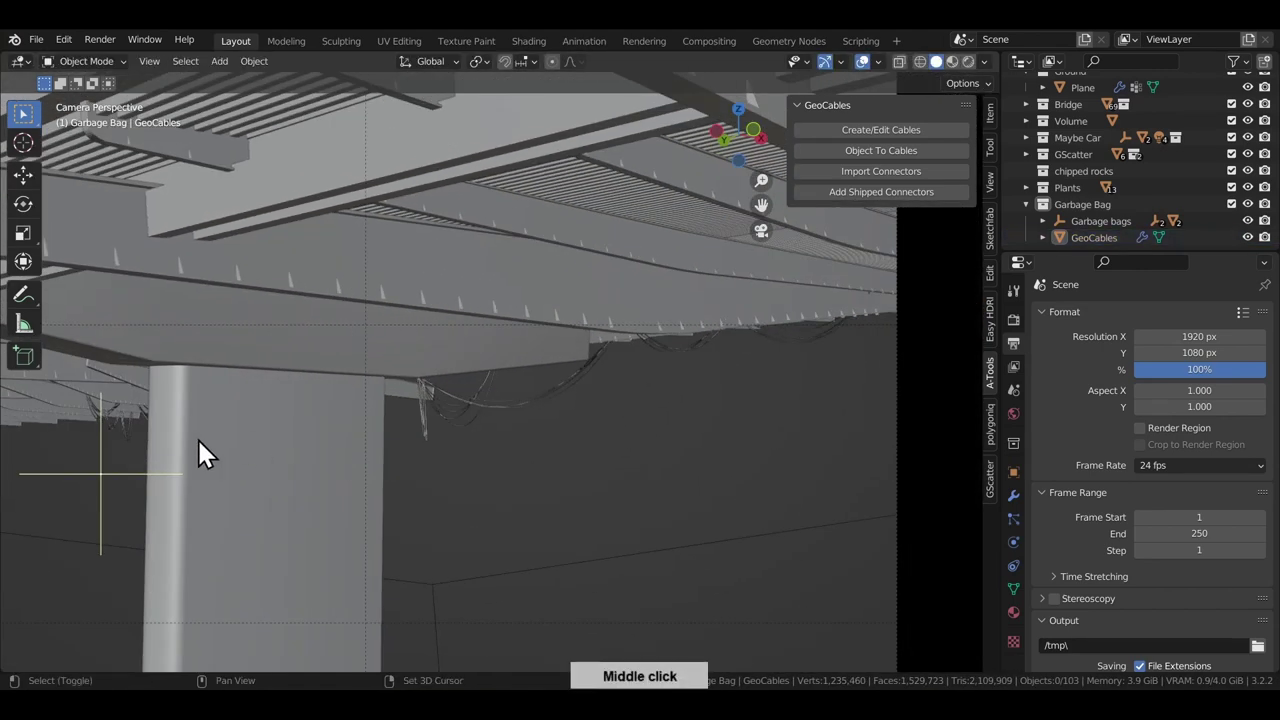
mouse_move(197, 455)
middle_mouse_down("shift")
mouse_move(416, 393)
mouse_move(467, 432)
middle_mouse_up("shift")
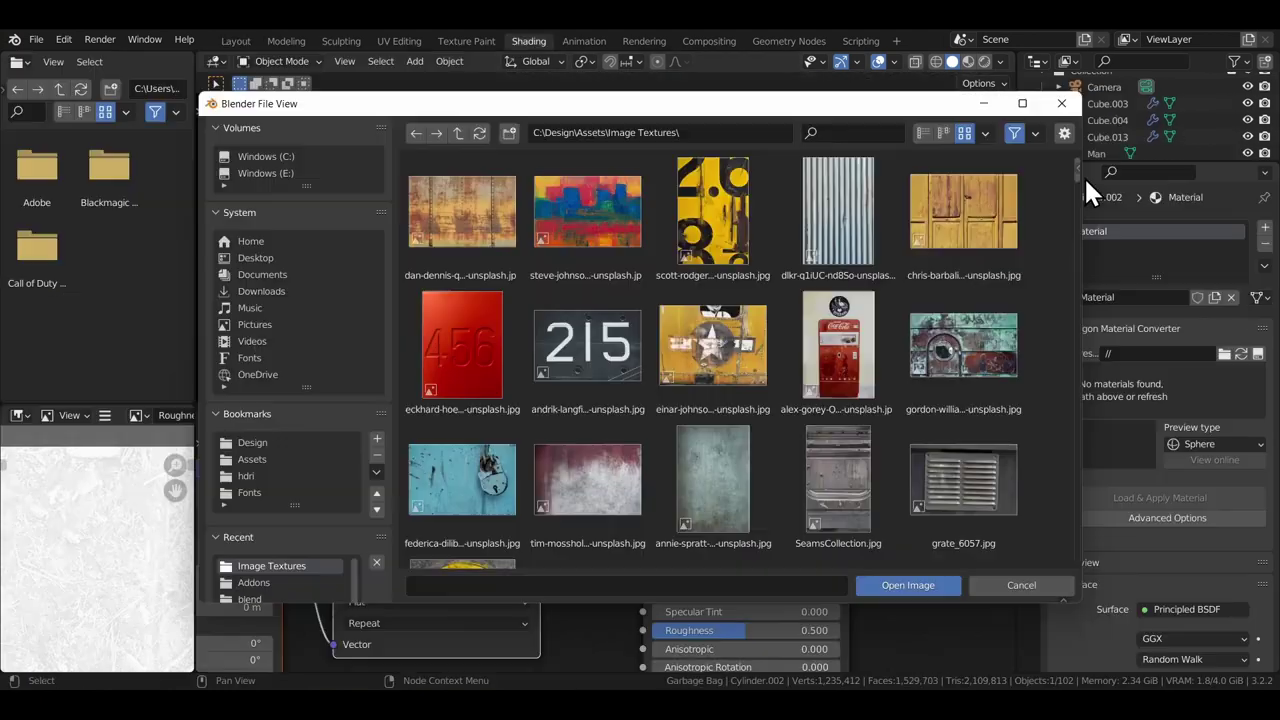
- Load the rusty yellow dan-dennis image as the cable hanger's texture and unwrap the hanger with Cube Projection
double_click(477, 240)
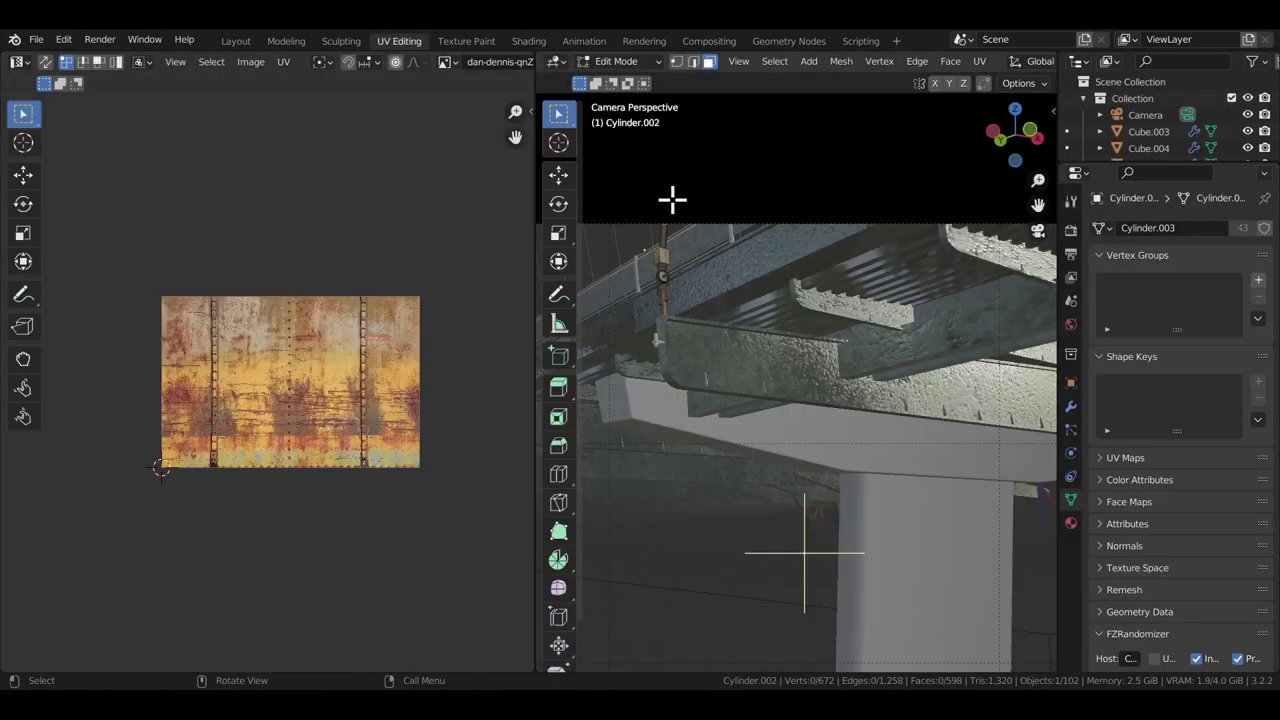
middle_click_drag(672, 200, 912, 250)
key("u")
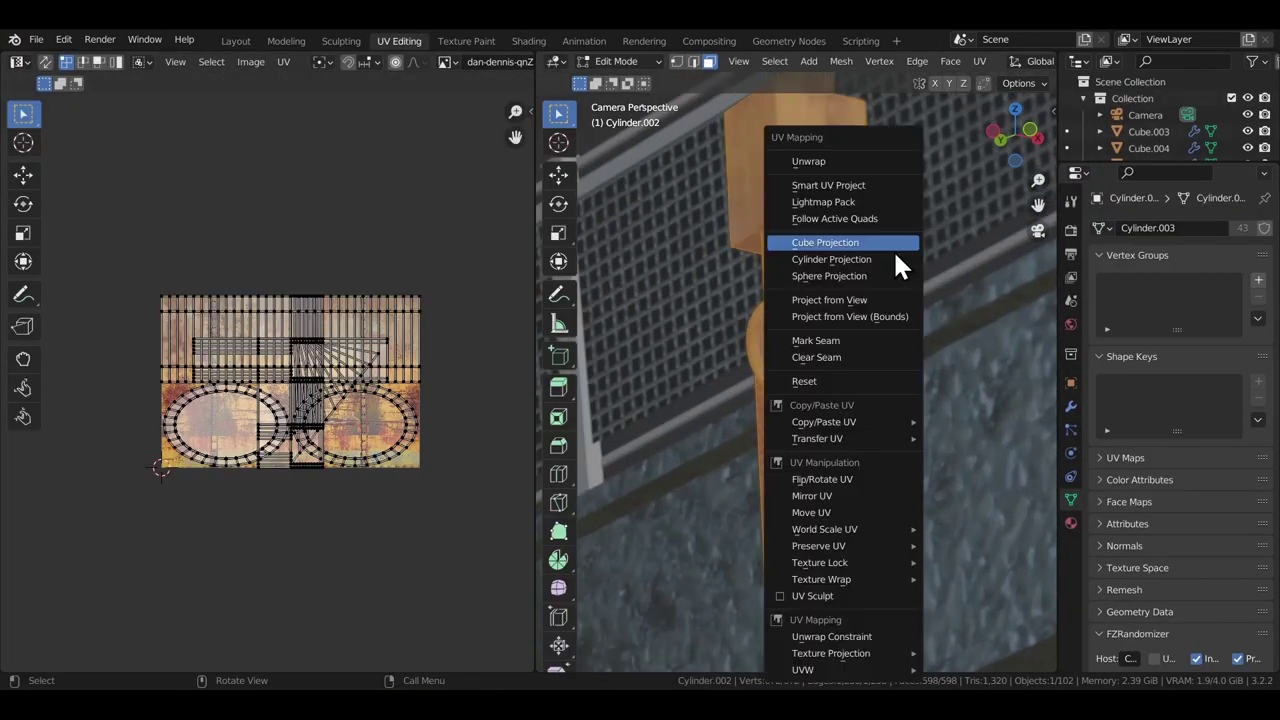
left_click(874, 249)
- Apply the cable hanger's transform in Object Mode and unwrap its mesh again
key("Tab")
key("ctrl+a")
left_click(834, 279)
key("Tab")
key("u")
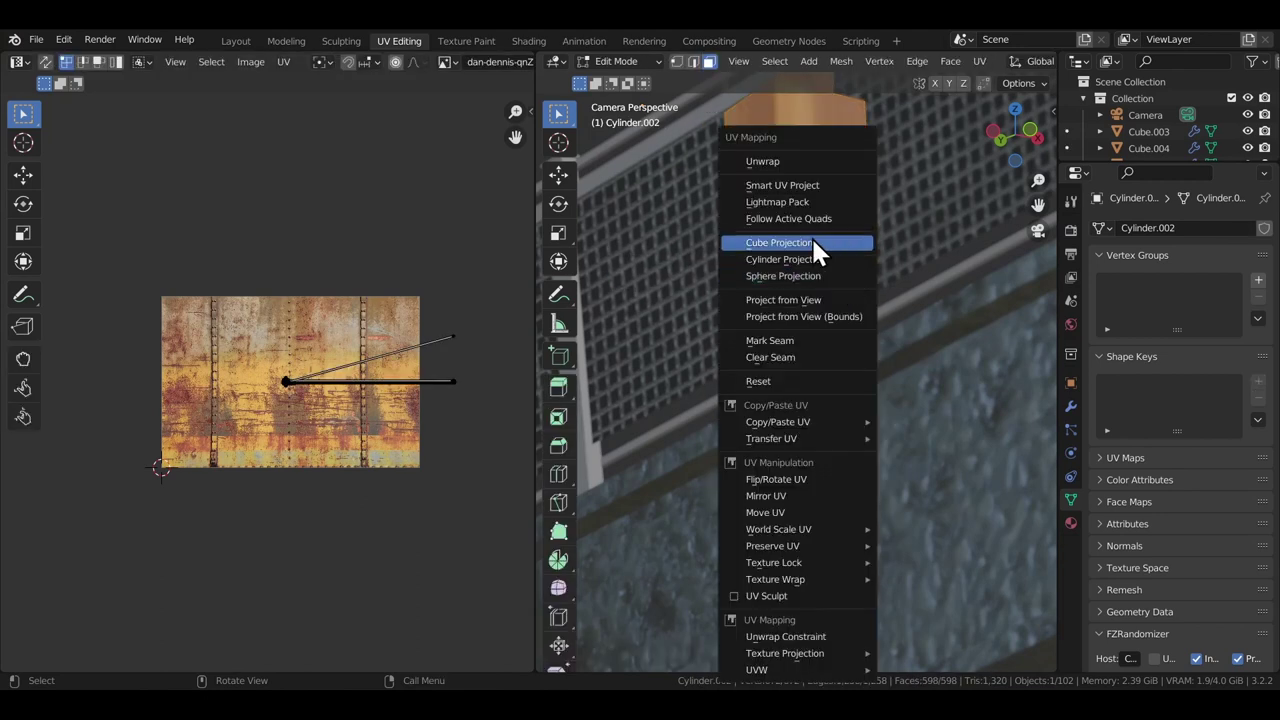
left_click(797, 200)
left_click(769, 316)
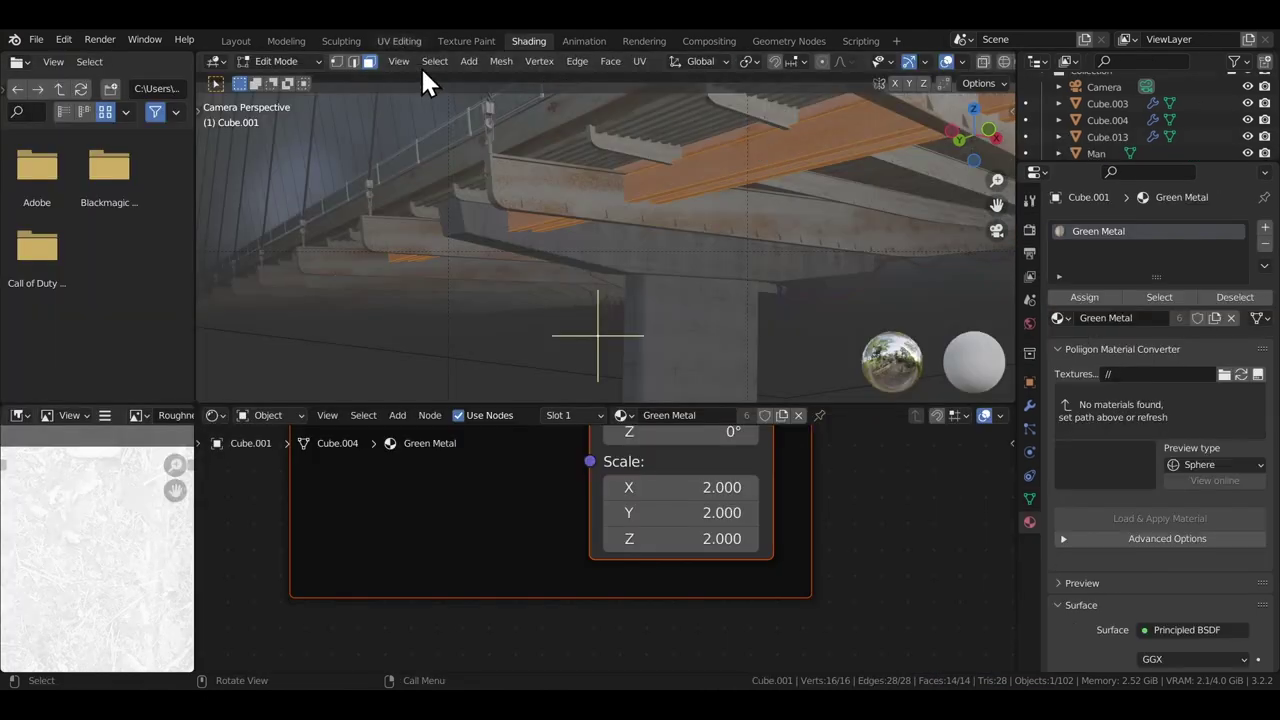
- Stretch the Green Metal girder's UVs along Y by about 7.9 in the UV Editor
left_click(403, 43)
scroll(803, 320, "down", 5)
middle_click_drag(850, 385, 606, 223, "shift")
key("s")
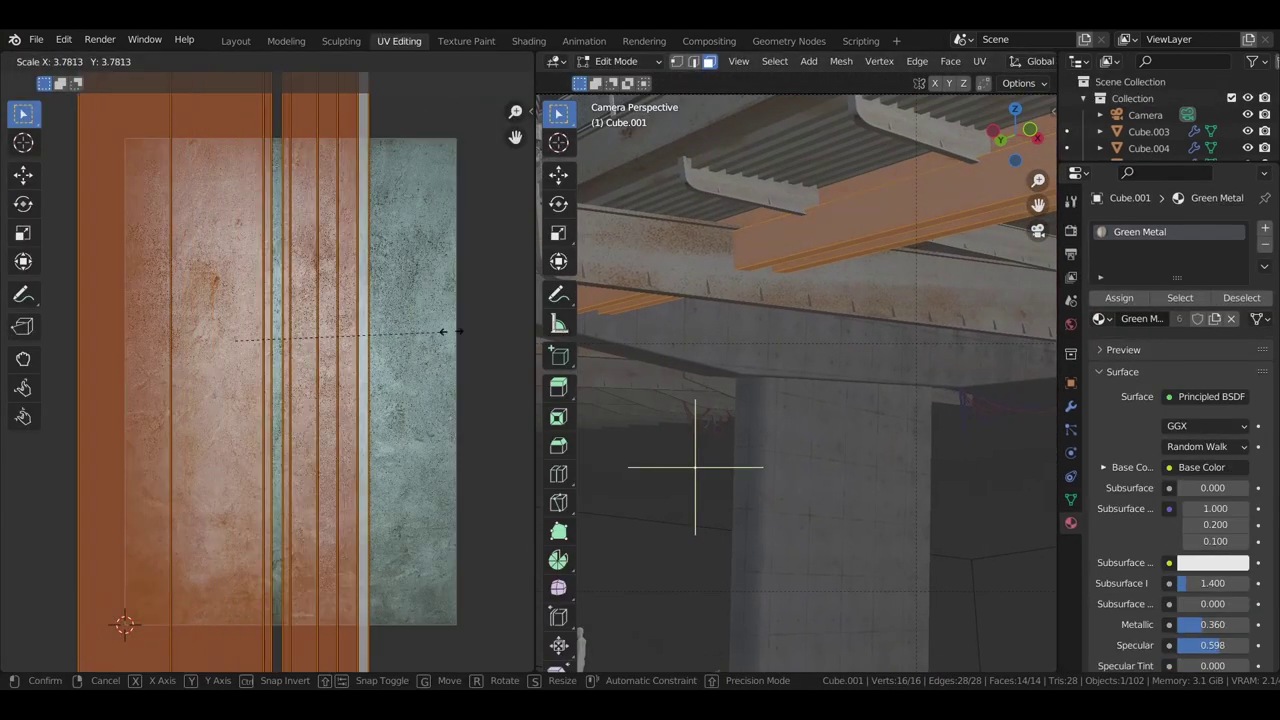
key("y")
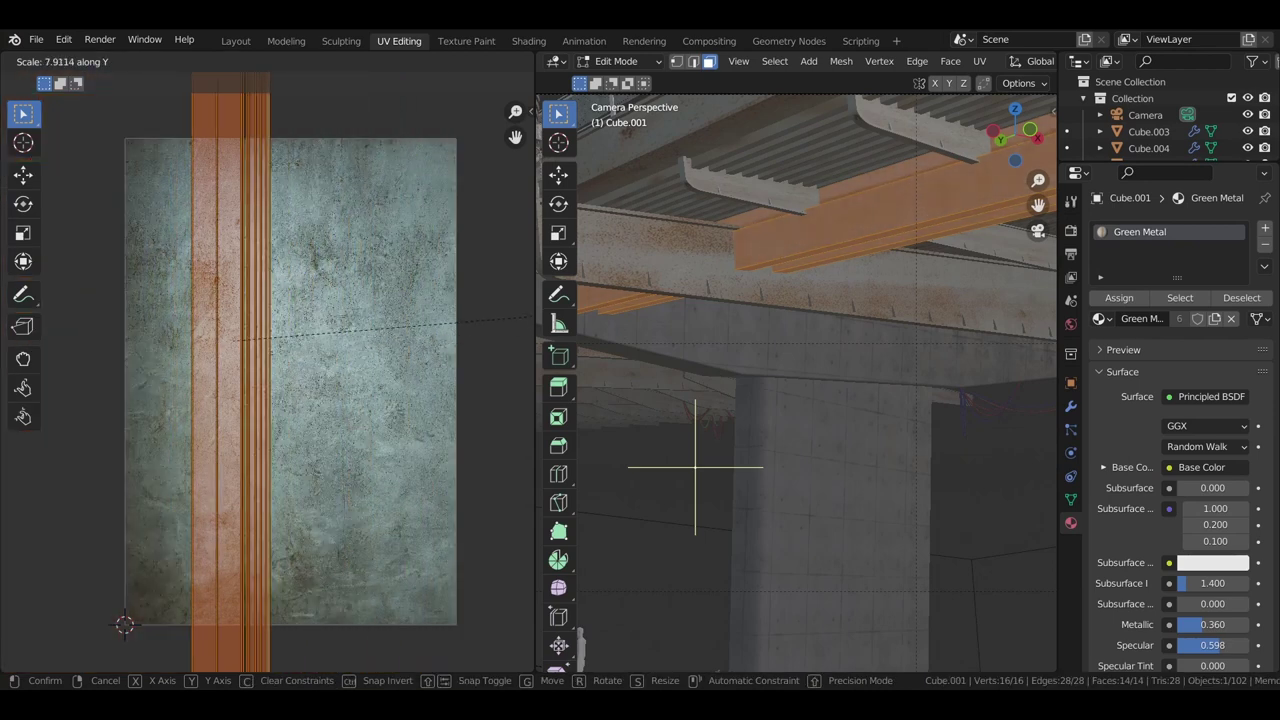
left_click(643, 422)
- Select another bridge beam and scale and reposition its UVs over the green metal texture
key("Tab")
middle_click_drag(897, 286, 886, 240)
left_click(886, 240)
key("Tab")
key("s")
left_click(383, 408)
key("g")
left_click(404, 398)
key("g")
left_click(406, 427)
- Select all UVs of the long bridge beam Cube.005, scale them along Y and then uniformly
key("Tab")
left_click(805, 281)
key("Tab")
key("a")
key("s")
key("y")
left_click(1127, 213)
key("s")
left_click(798, 264)
key("Tab")
scroll(731, 386, "down", 6)
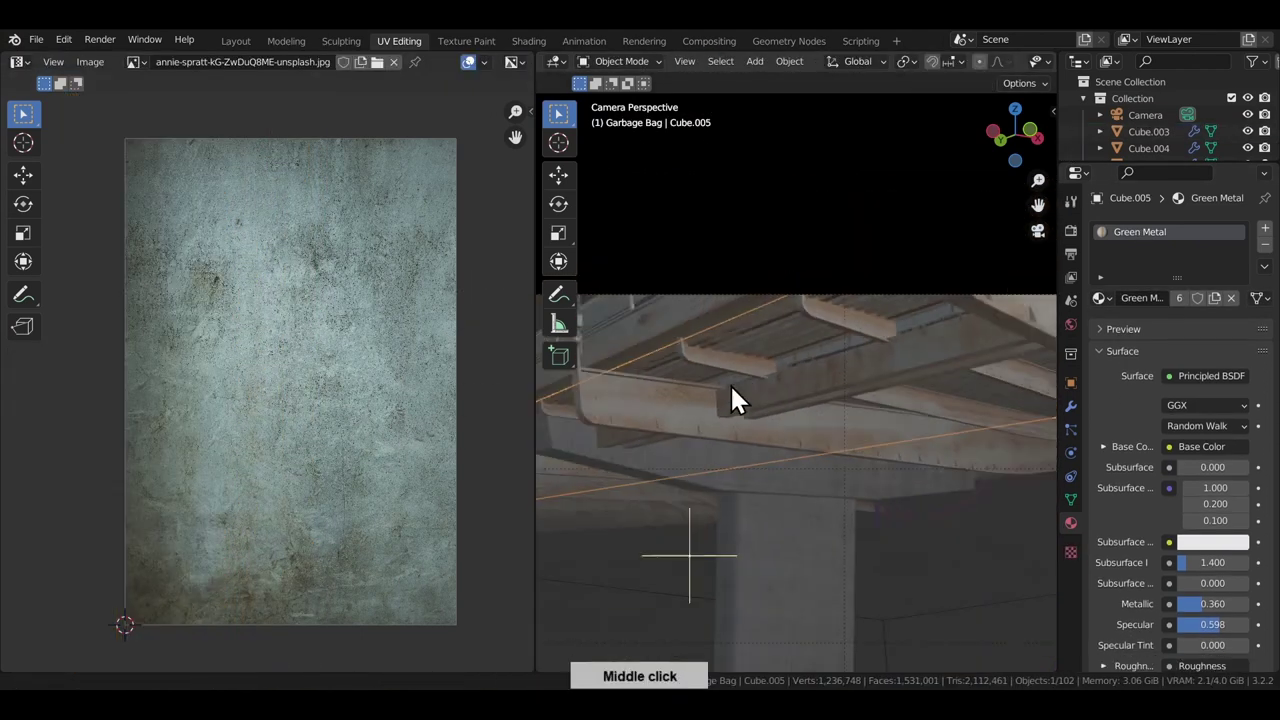
middle_click_drag(733, 398, 820, 437)
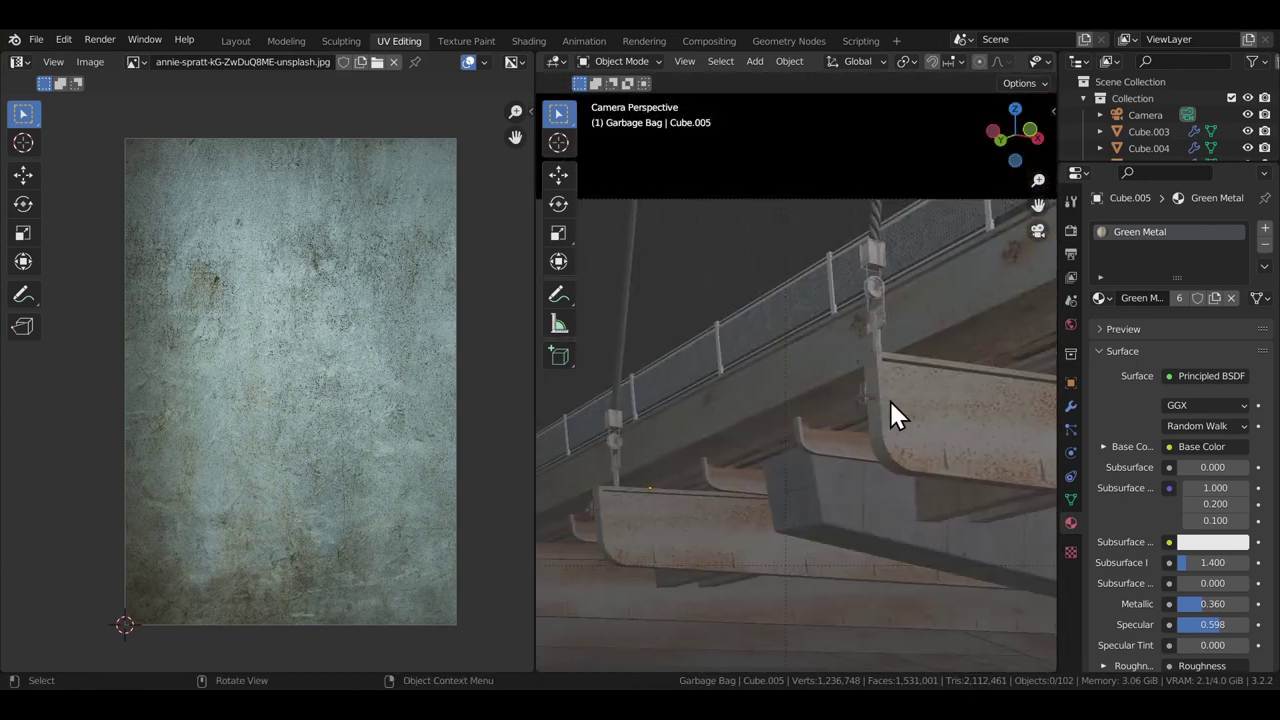
middle_click_drag(866, 477, 796, 384)
left_click(789, 405)
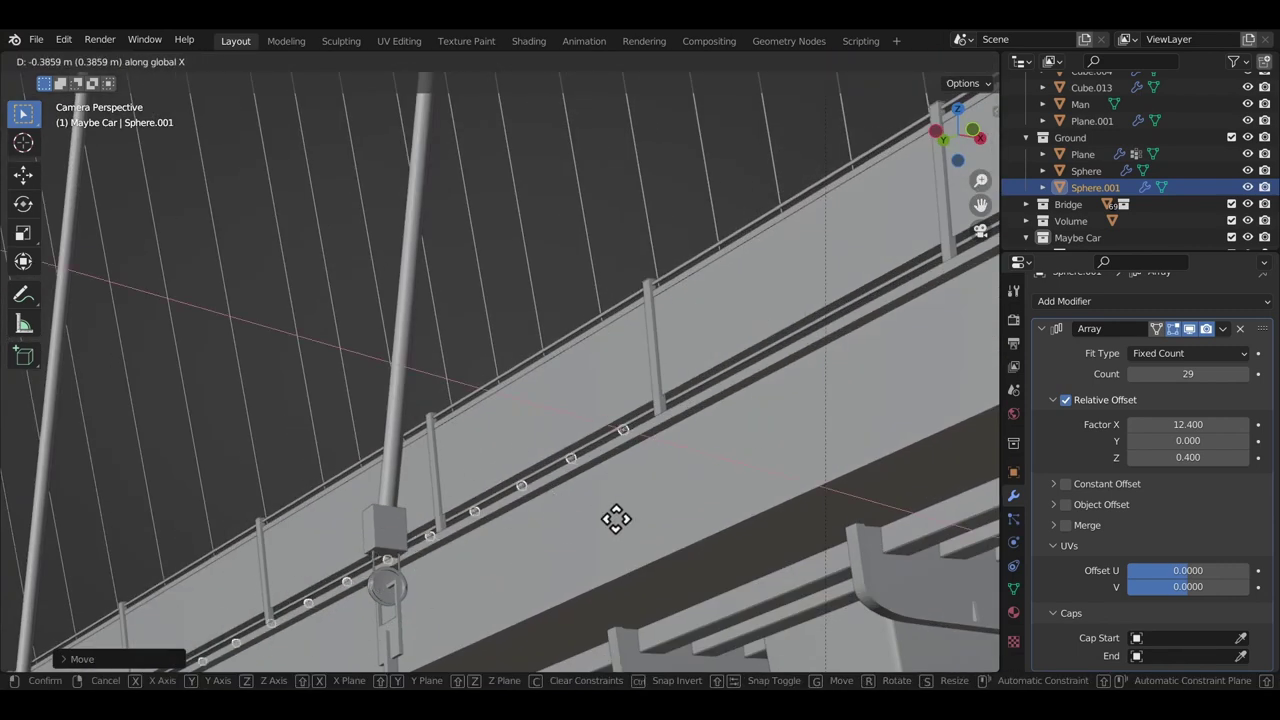
- Position the rivet array along the global Z axis on the face of the bridge's side beam
key("z")
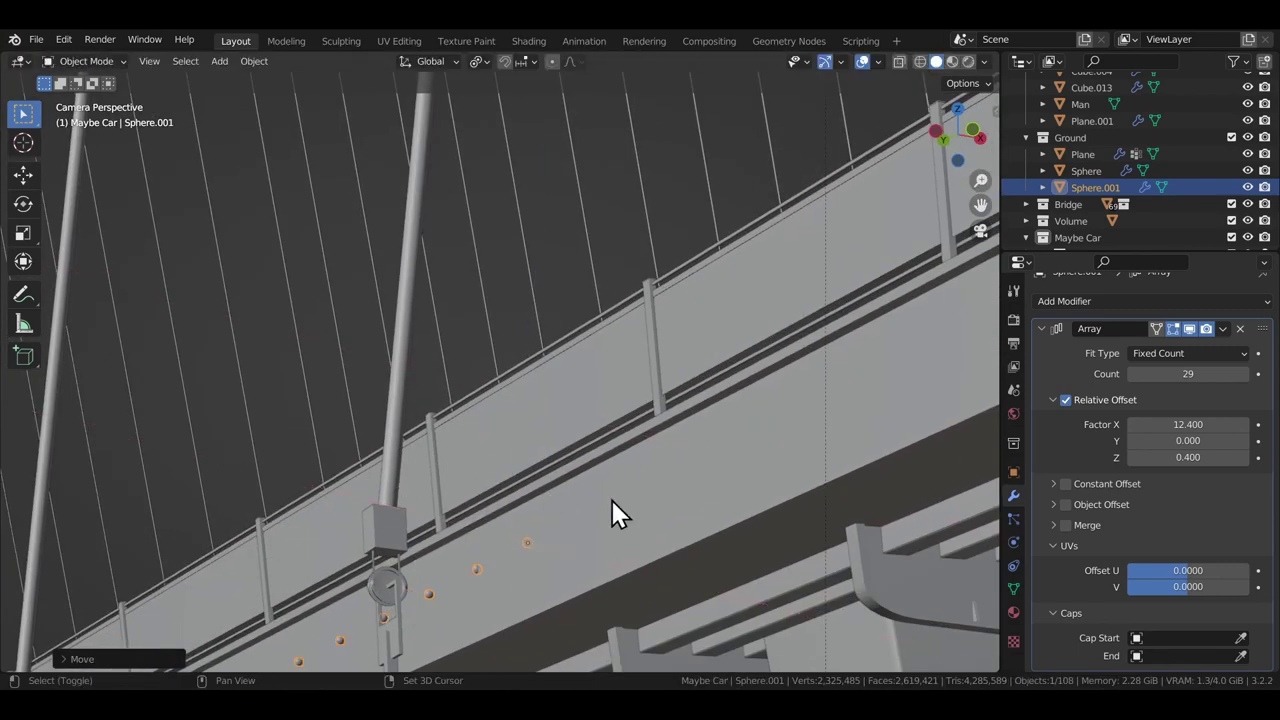
middle_click(557, 366)
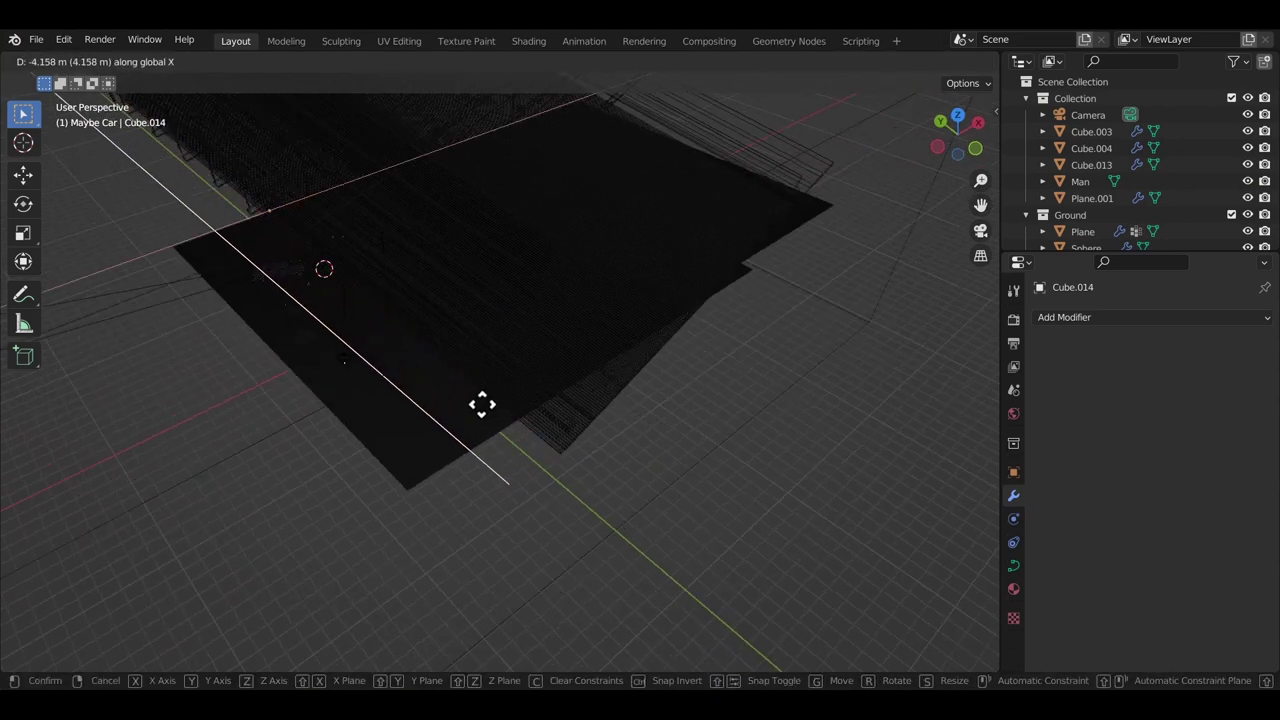
- Move the Cube.014 curve along the global X axis toward the bridge's side, using the solid view to place it
left_click(442, 398)
key("z")
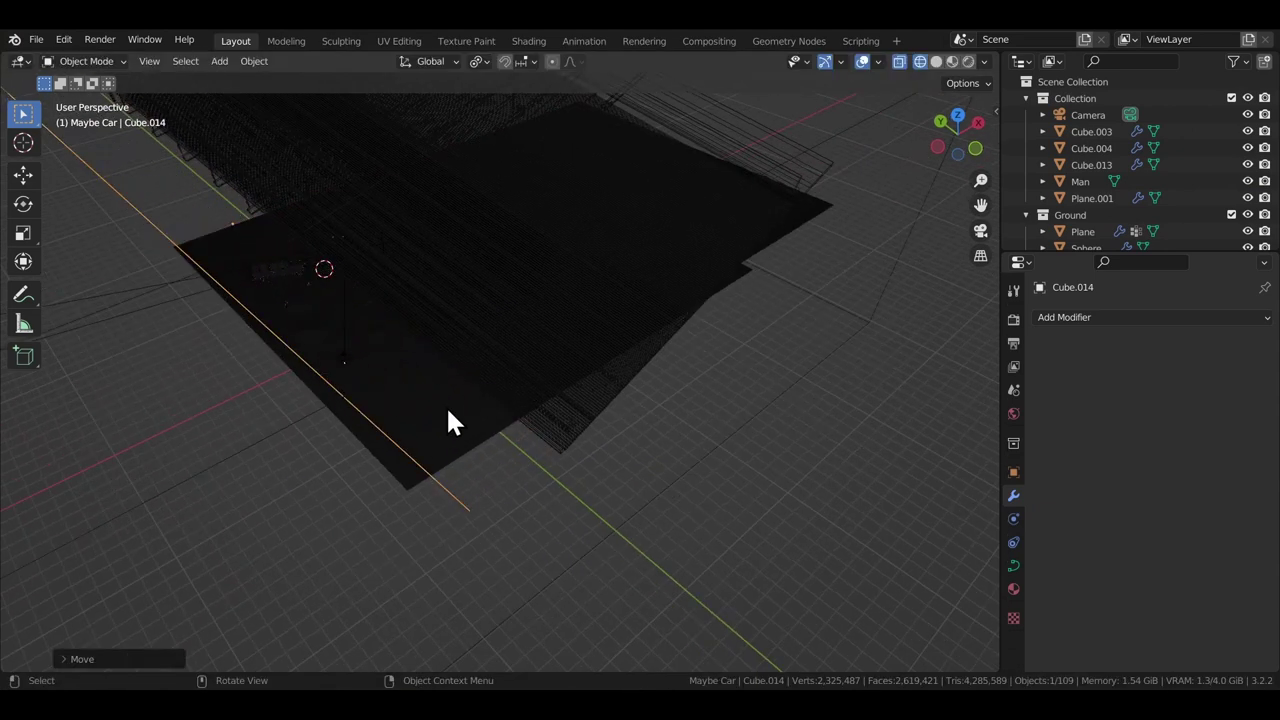
left_click(505, 380)
key("g")
key("x")
middle_click_drag(531, 356, 509, 414)
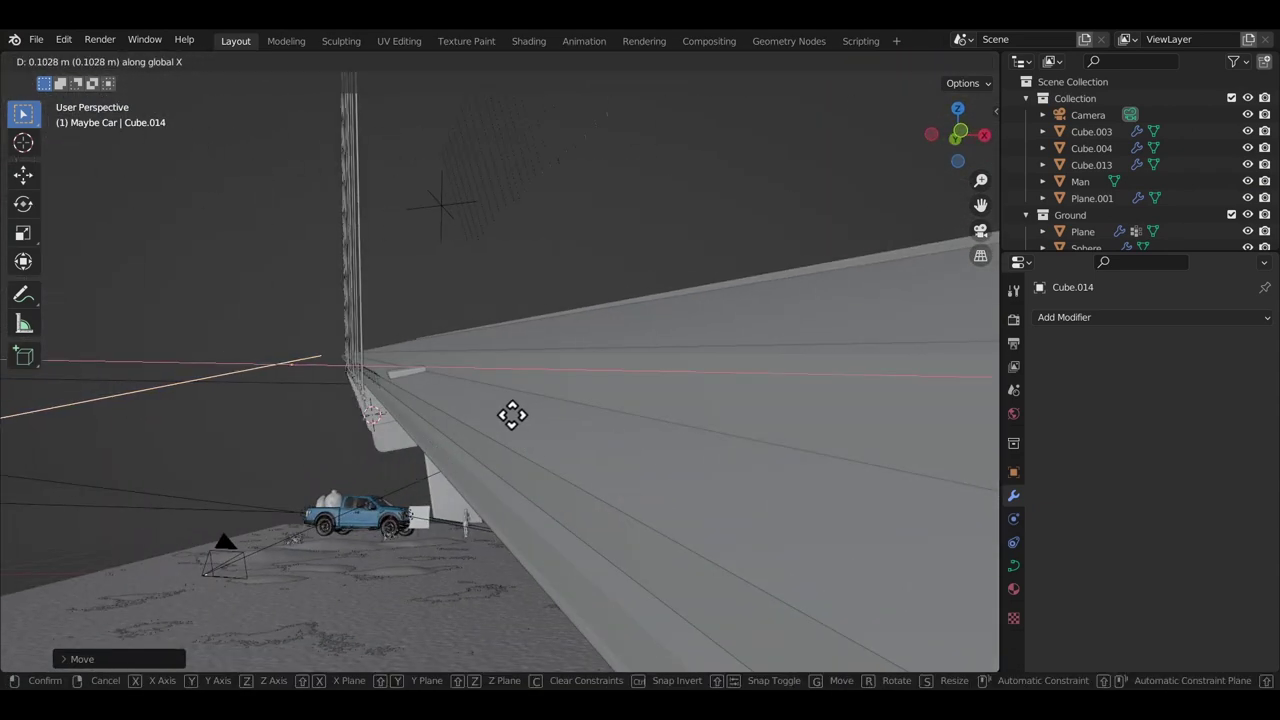
left_click(511, 417)
key("r")
key("z")
right_click(834, 370)
- Readjust the Cube.014 curve's position along the global X axis and return to the camera view
middle_click_drag(552, 423, 629, 386)
key("g")
key("x")
left_click(641, 414)
key("KP_0")
- Select the rivet array Sphere.001 and raise the count of its Array modifier
middle_click_drag(1125, 246, 1125, 149)
left_click(1118, 168)
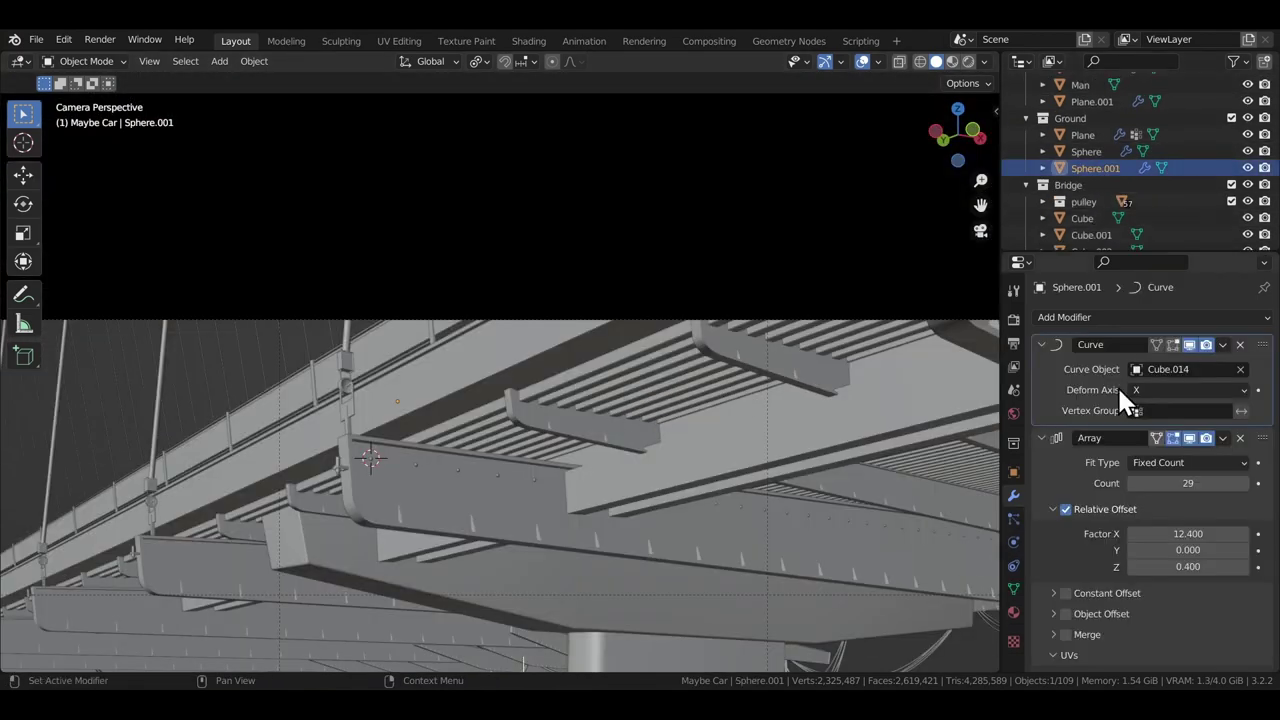
left_click(1242, 485)
left_click(1242, 485)
middle_click_drag(417, 361, 815, 276, "shift")
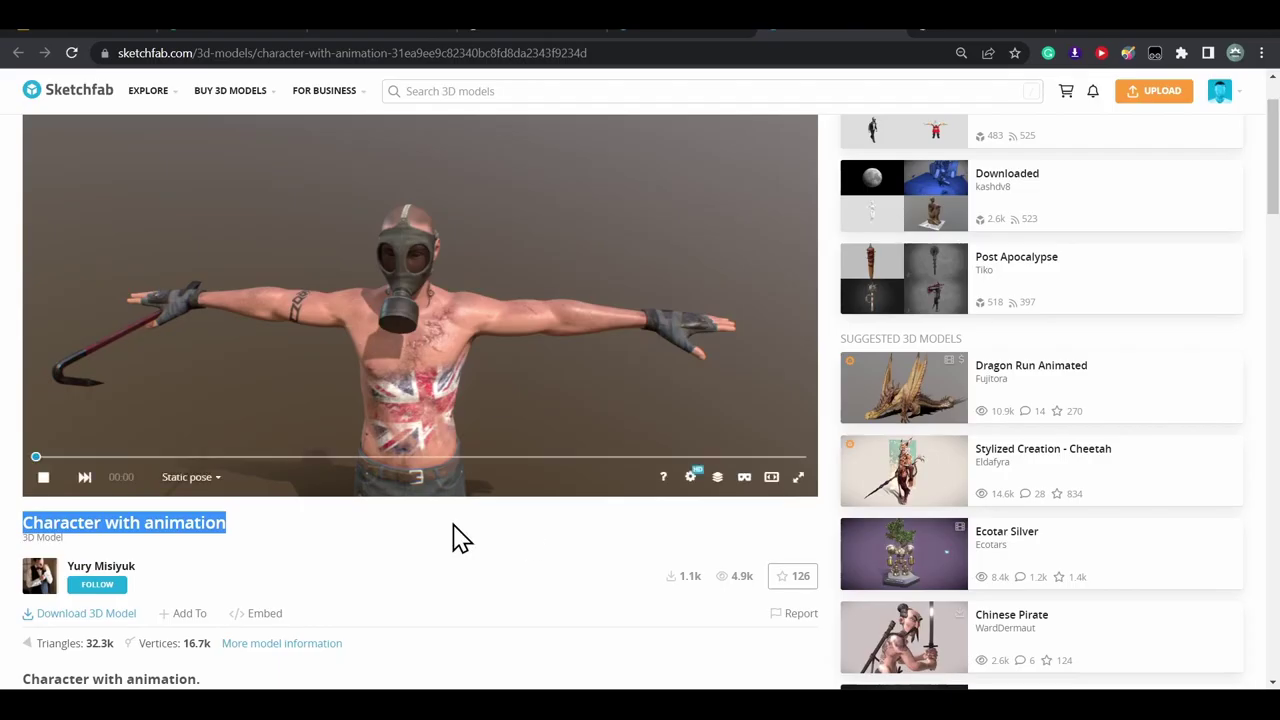
- Switch to Sketchfab in the browser and open the download for the Character with animation model
scroll(457, 534, "down", 3)
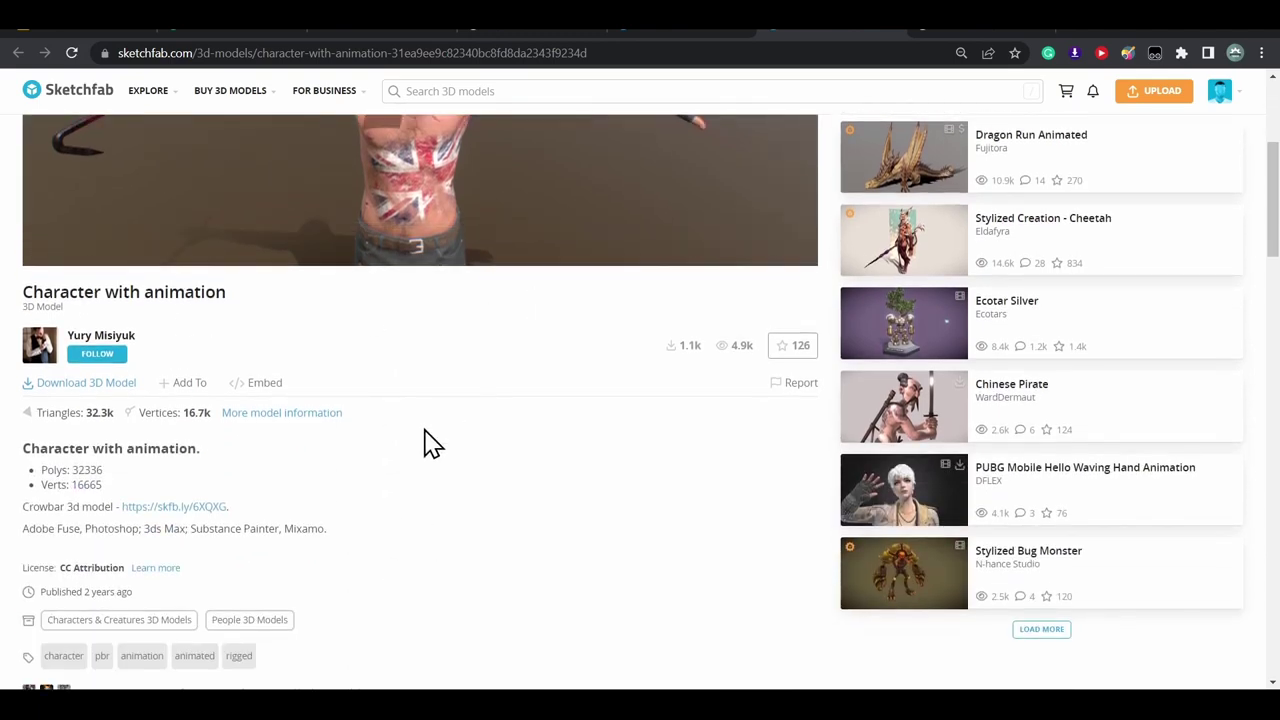
left_click(100, 384)
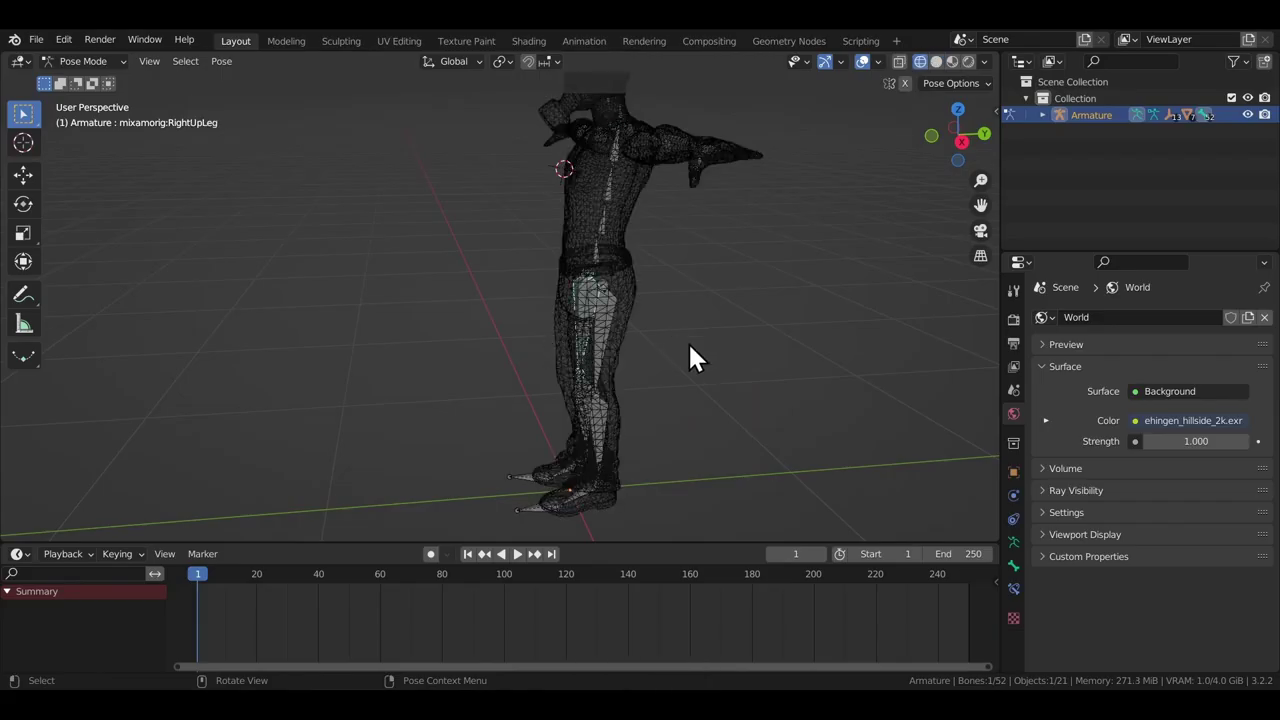
- In Blender, rotate the character's right thigh forward and bend both lower legs into a stepping pose
key("r")
left_click(634, 370)
middle_click_drag(634, 368, 613, 326)
left_click(522, 398)
key("r")
left_click(535, 404)
left_click(607, 425)
key("r")
left_click(620, 423)
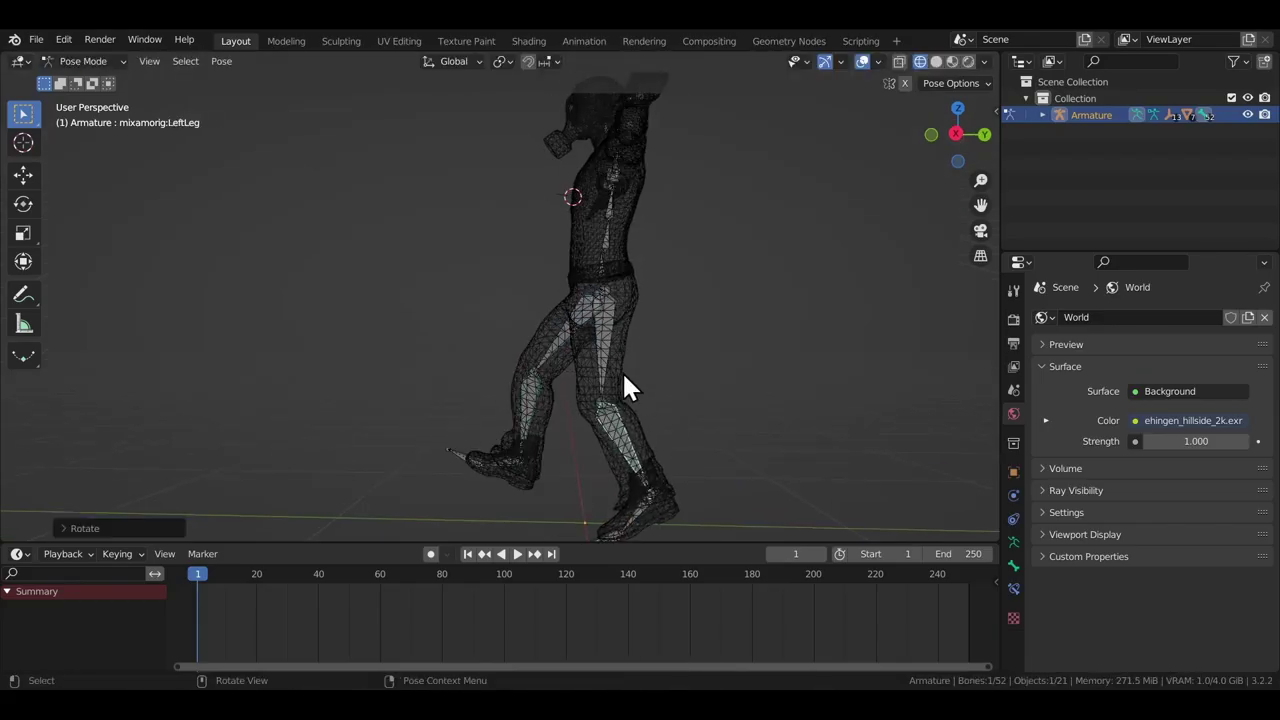
- Swing the character's left thigh backward and adjust the pose around the hips and torso
left_click(603, 355)
key("r")
key("r")
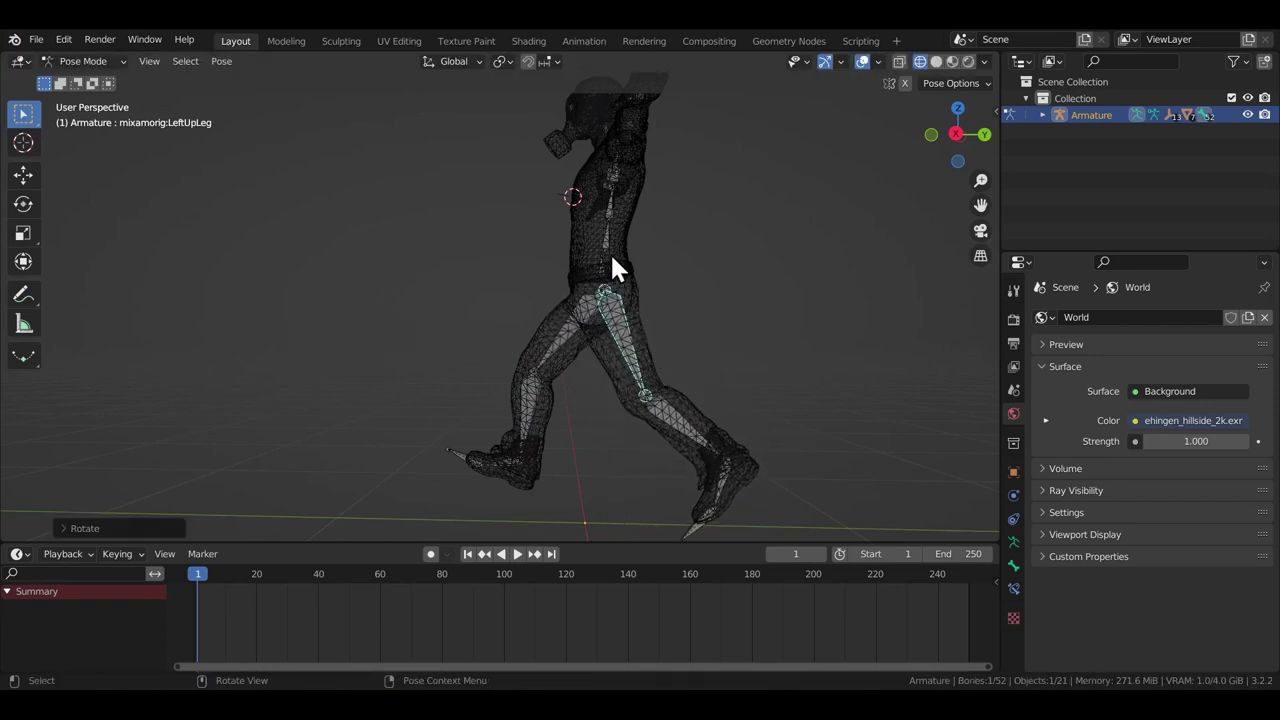
key("g")
left_click(638, 250)
key("r")
left_click(668, 270)
scroll(600, 222, "down", 3)
middle_click_drag(592, 211, 487, 252)
scroll(487, 252, "up", 5)
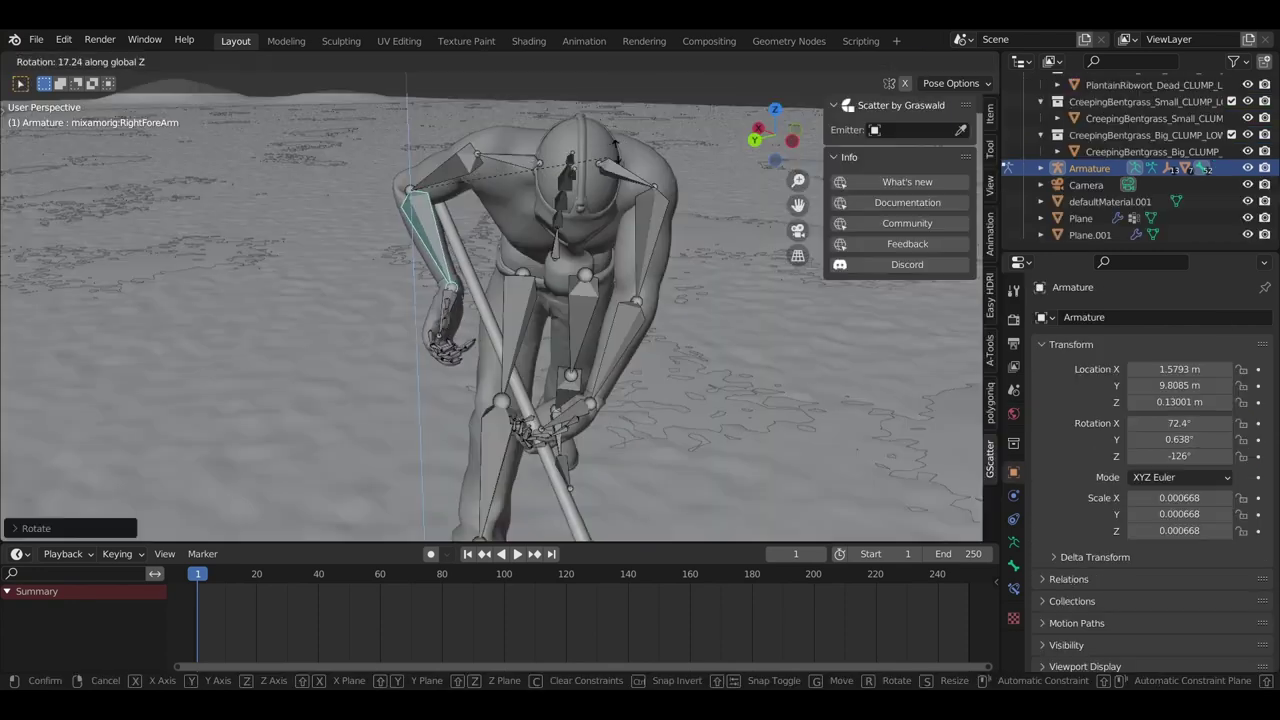
- Rotate the right forearm and then the right hand around the global Z axis
left_click(530, 156)
middle_click_drag(529, 155, 396, 149)
left_click(467, 318)
key("r")
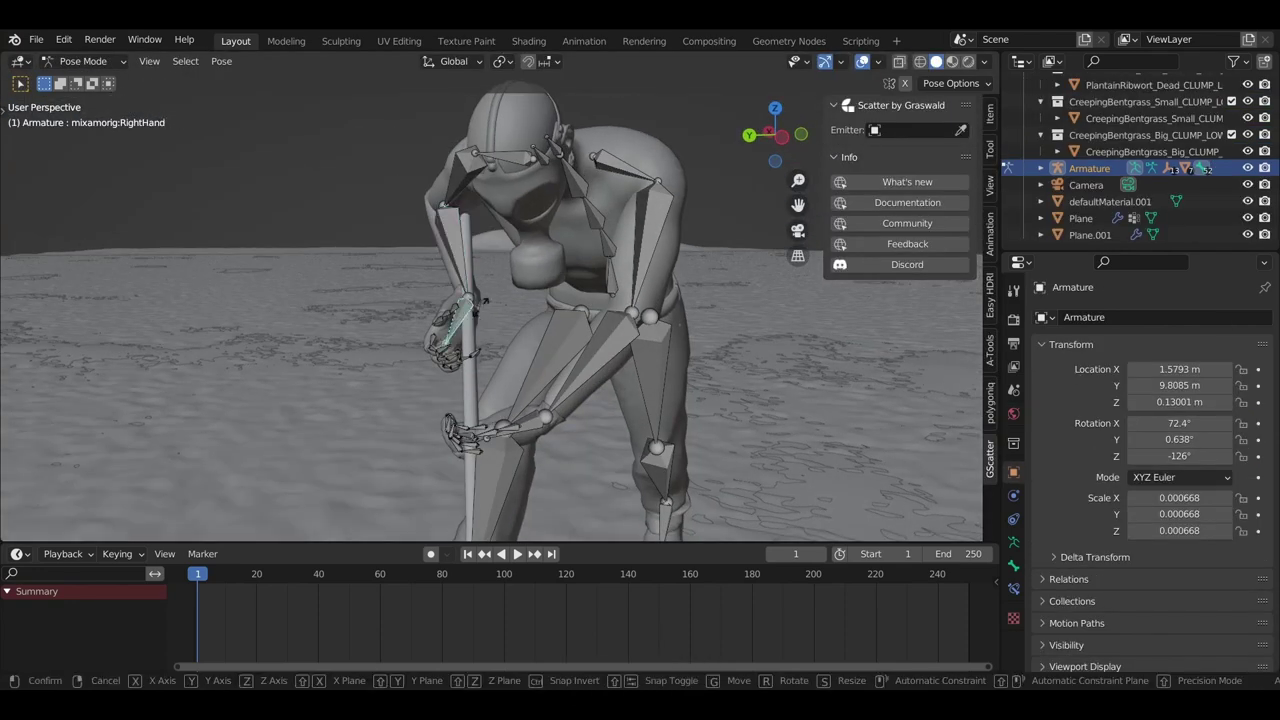
key("z")
left_click(512, 290)
- Rotate the right forearm freely and then around the global Y axis beside the shovel handle
left_click(455, 245)
key("r")
left_click(500, 250)
key("r")
key("x")
key("y")
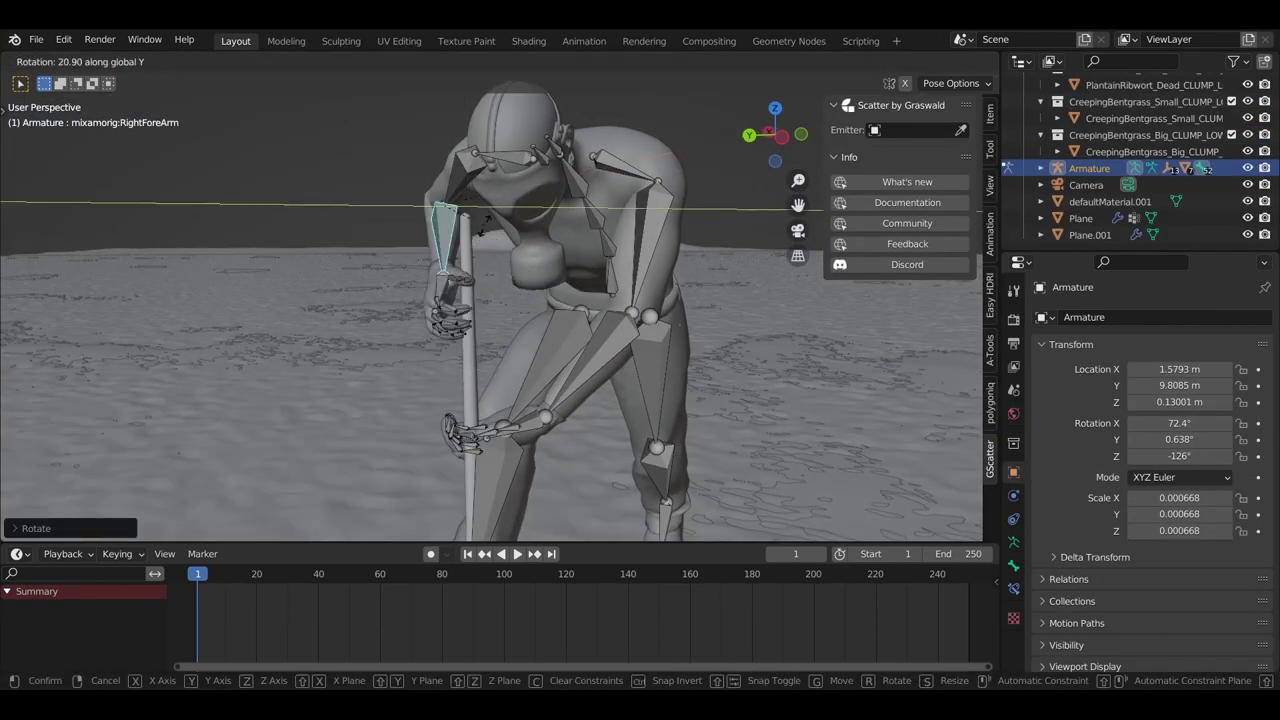
left_click(492, 200)
- Rotate the right upper arm to bring the right hand closer to the top of the shovel handle
left_click(463, 174)
key("r")
left_click(521, 214)
middle_click_drag(520, 216, 506, 317, "shift")
scroll(500, 360, "down", 2)
middle_click_drag(498, 383, 515, 332)
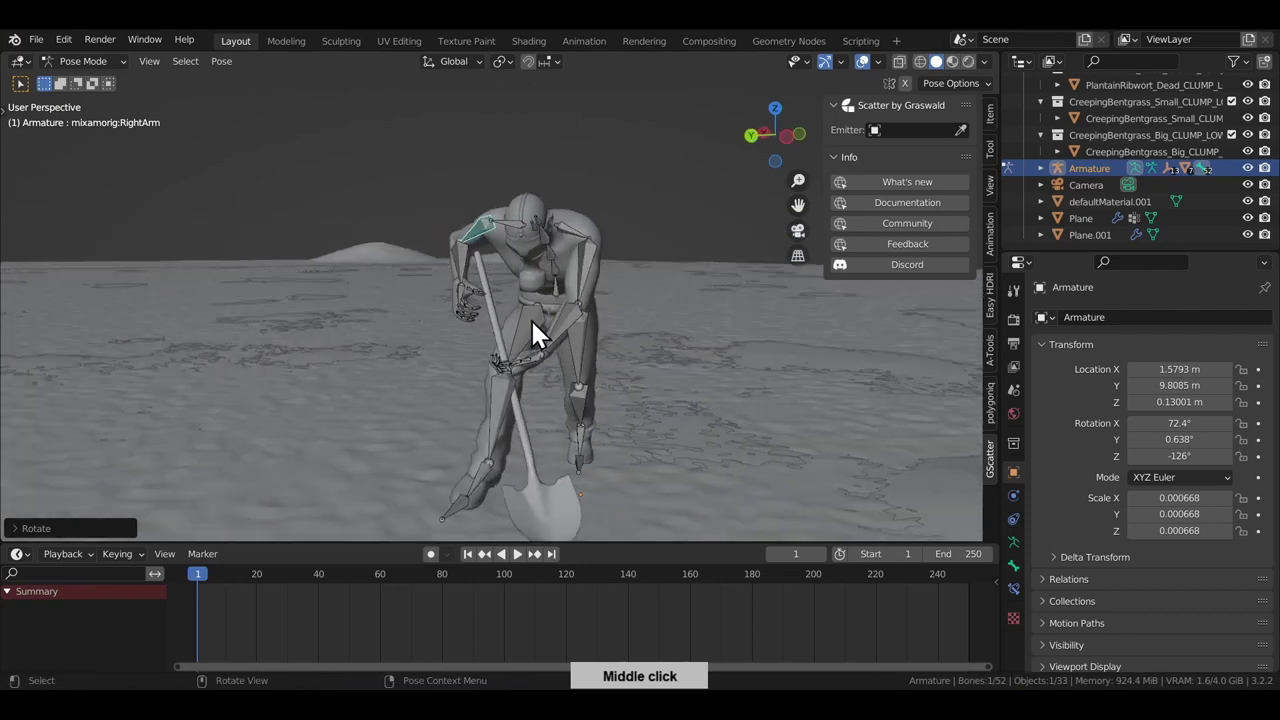
key("r")
left_click(575, 328)
- Rotate the right forearm around the global Y axis so the right hand reaches the shovel handle
left_click(466, 286)
key("r")
key("x")
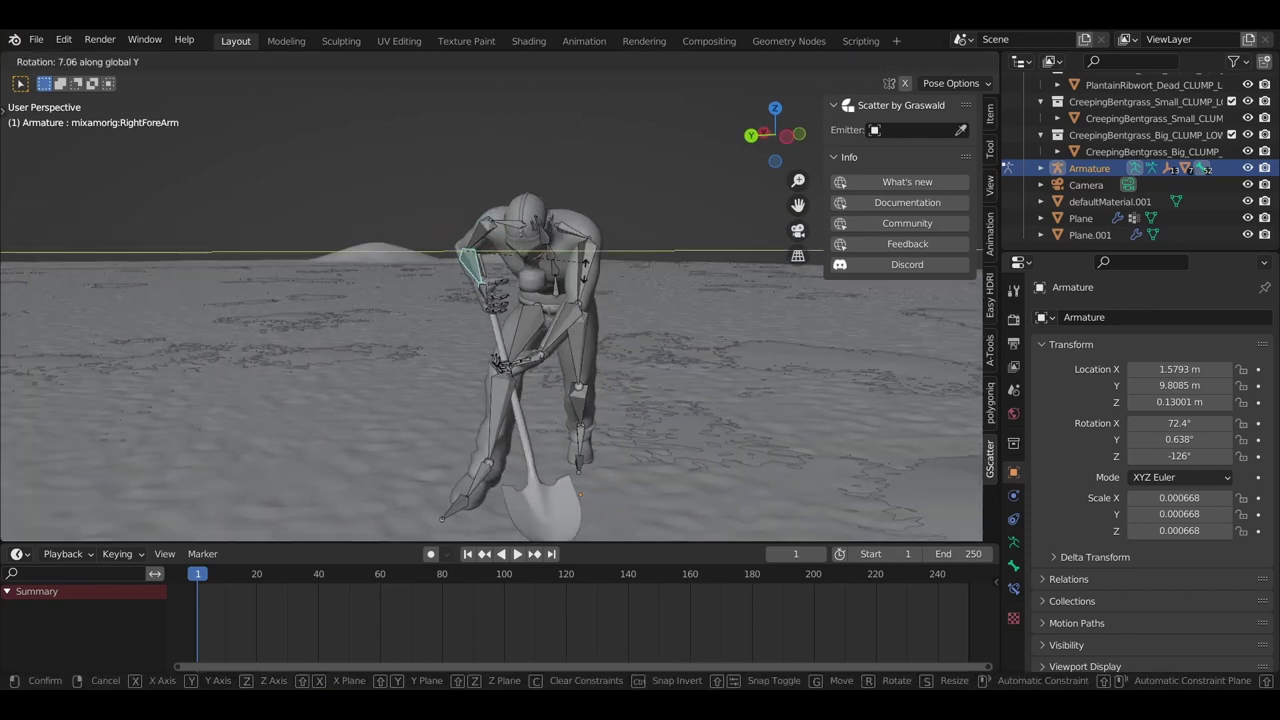
left_click(577, 300)
middle_click_drag(577, 300, 394, 300)
left_click(593, 306)
scroll(394, 300, "up", 4)
- Rotate the right hand about -57° around the global X axis and then freely against the shovel handle
left_click(278, 245)
key("r")
key("x")
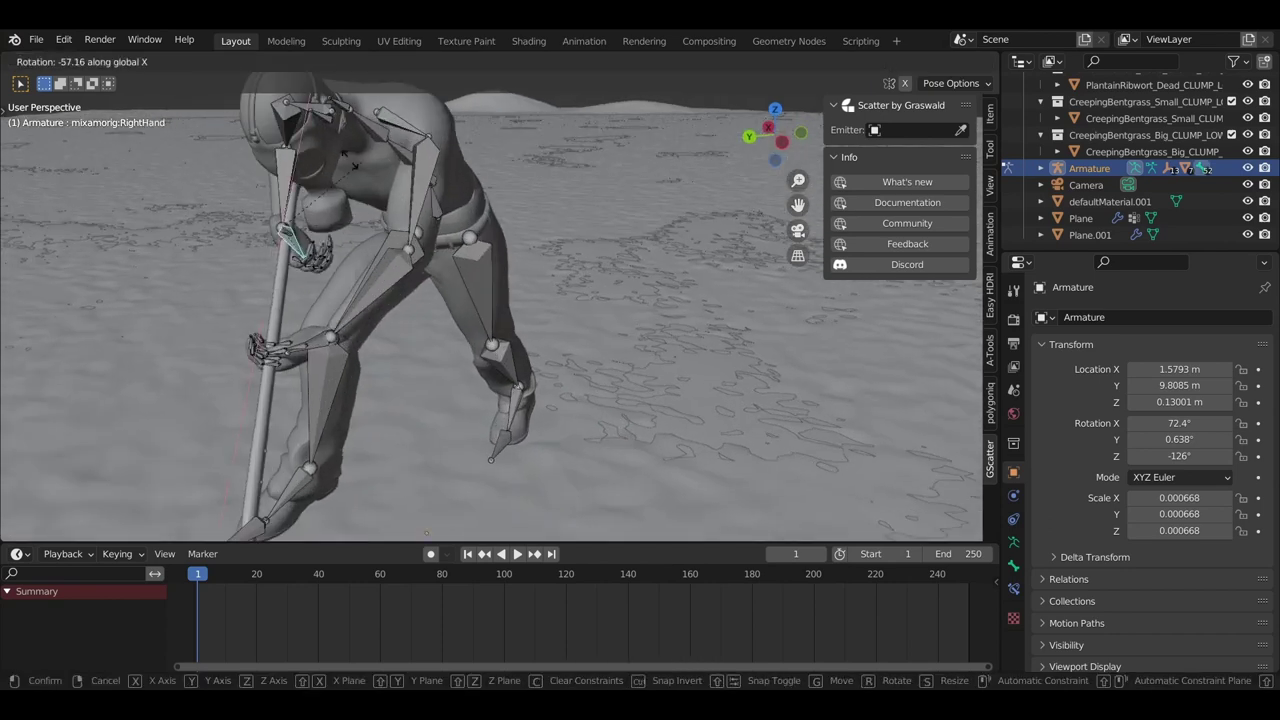
left_click(349, 163)
key("r")
left_click(288, 200)
- Rotate the right forearm slightly toward the shovel handle, and turn the right hand around the global Z axis
left_click(284, 196)
key("r")
left_click(313, 246)
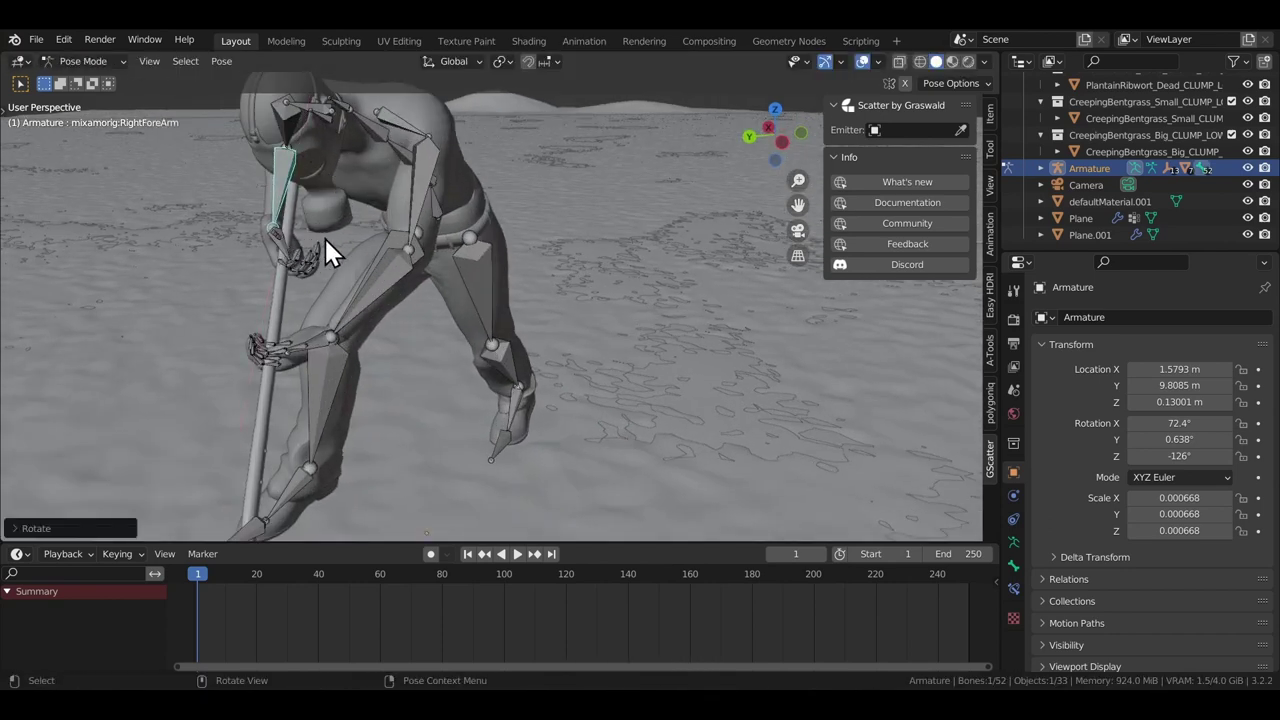
left_click(278, 242)
key("r")
key("y")
key("z")
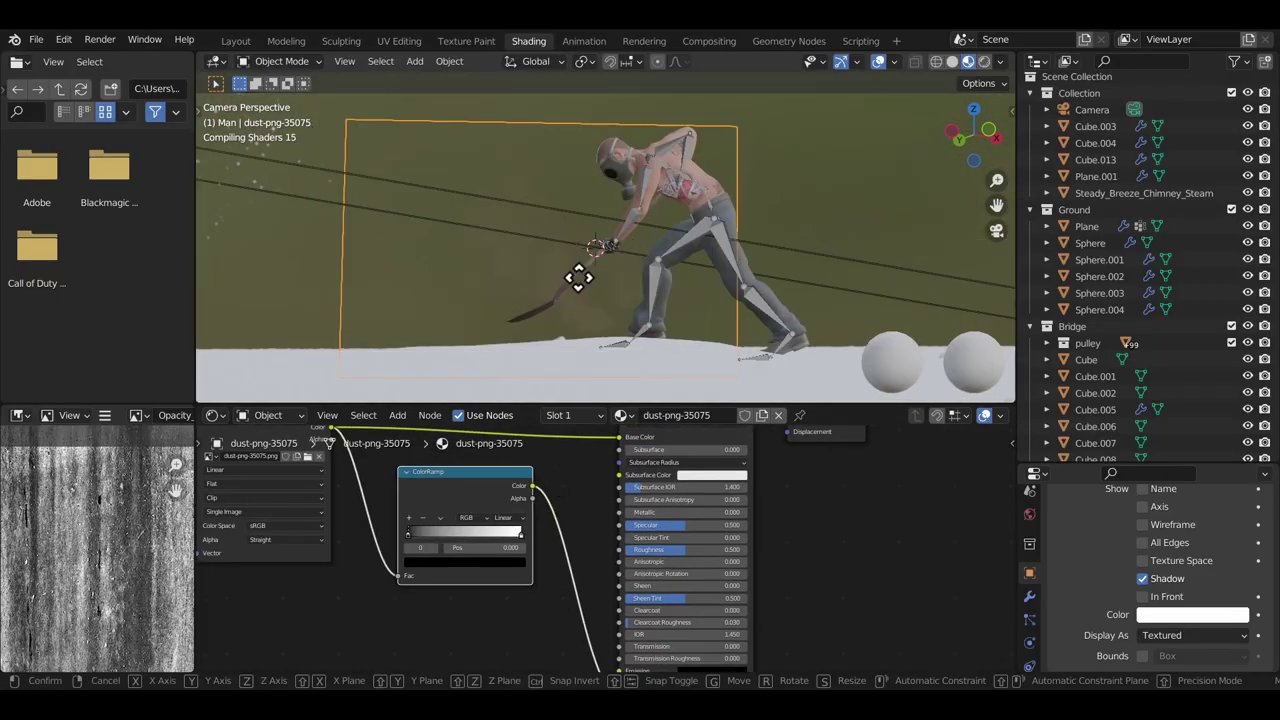
- Reposition the dust image plane around the man's shovel
middle_click_drag(558, 432, 583, 409)
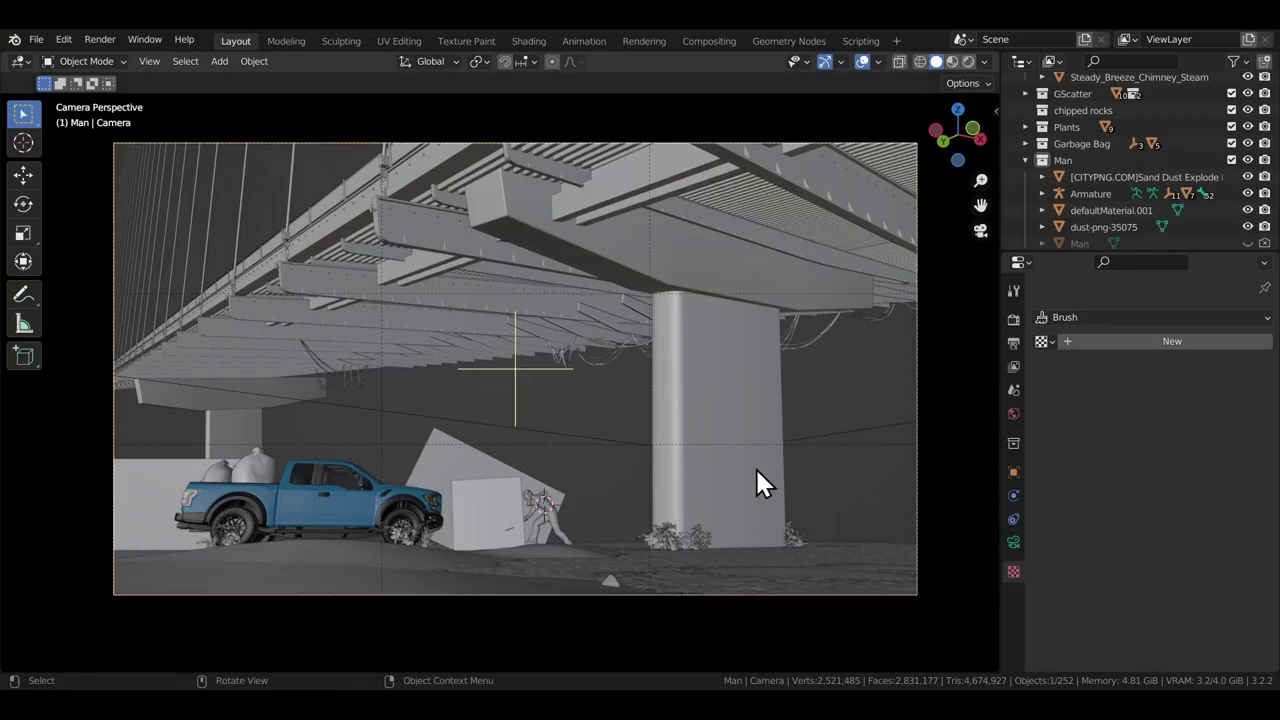
key("g")
key("z")
key("z")
right_click(754, 486)
- Rotate the camera about 3.3° around the global Z axis to reframe the bridge and truck
middle_click_drag(735, 462, 668, 481)
key("KP_0")
key("r")
key("z")
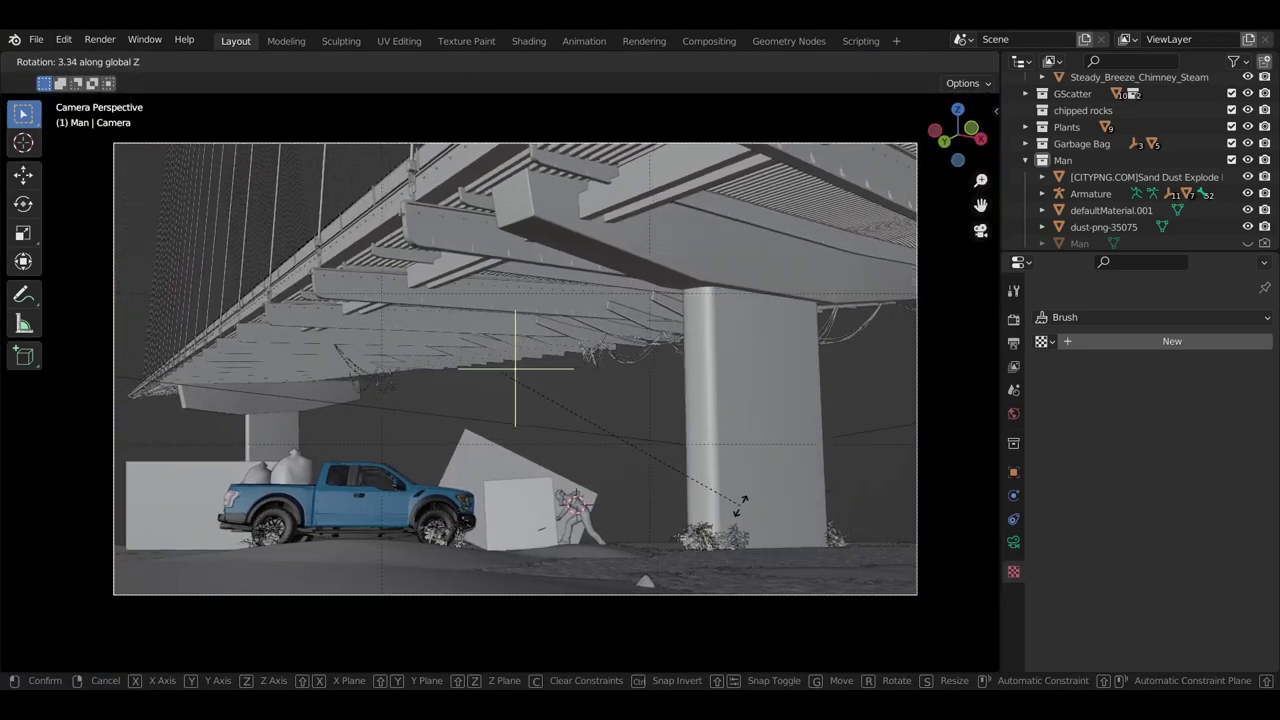
- Add a Camera Culling effect layer to the flowering creeping bentgrass scatter system
left_click(866, 336)
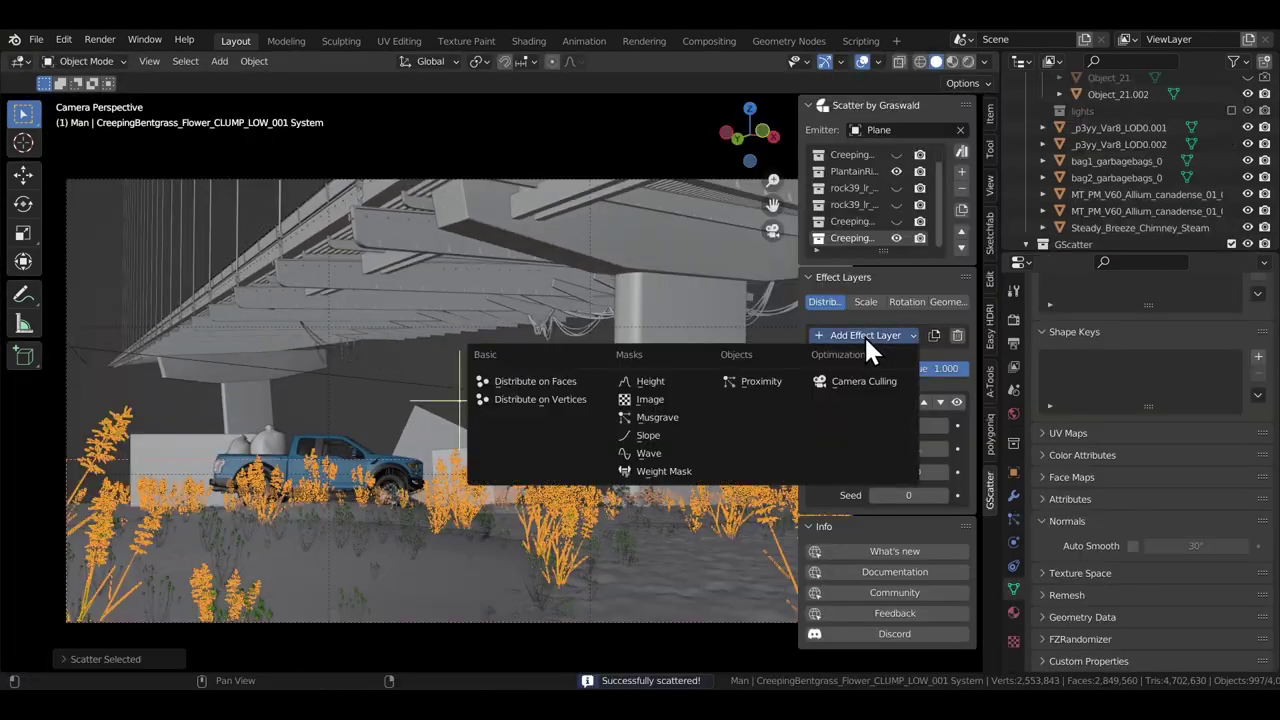
left_click(863, 381)
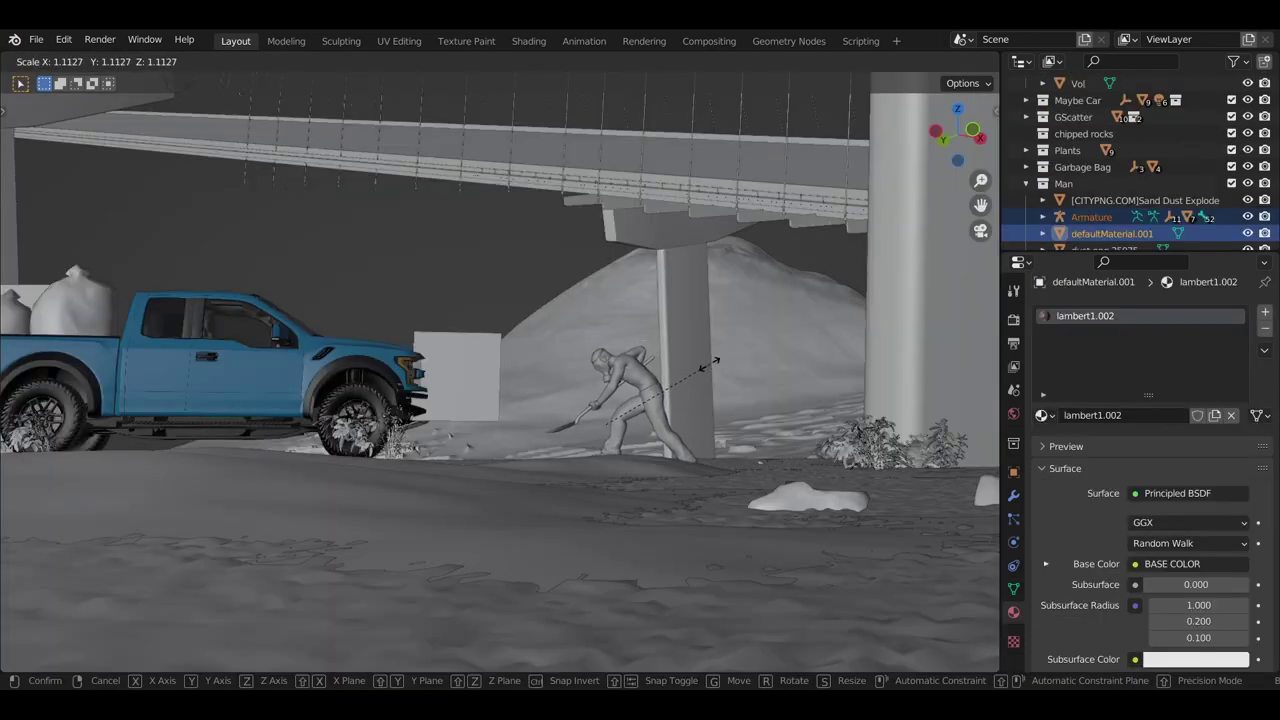
- Scale the man and his shovel up by about 1.11 and move them along the global Z axis
left_click(708, 365)
key("g")
key("z")
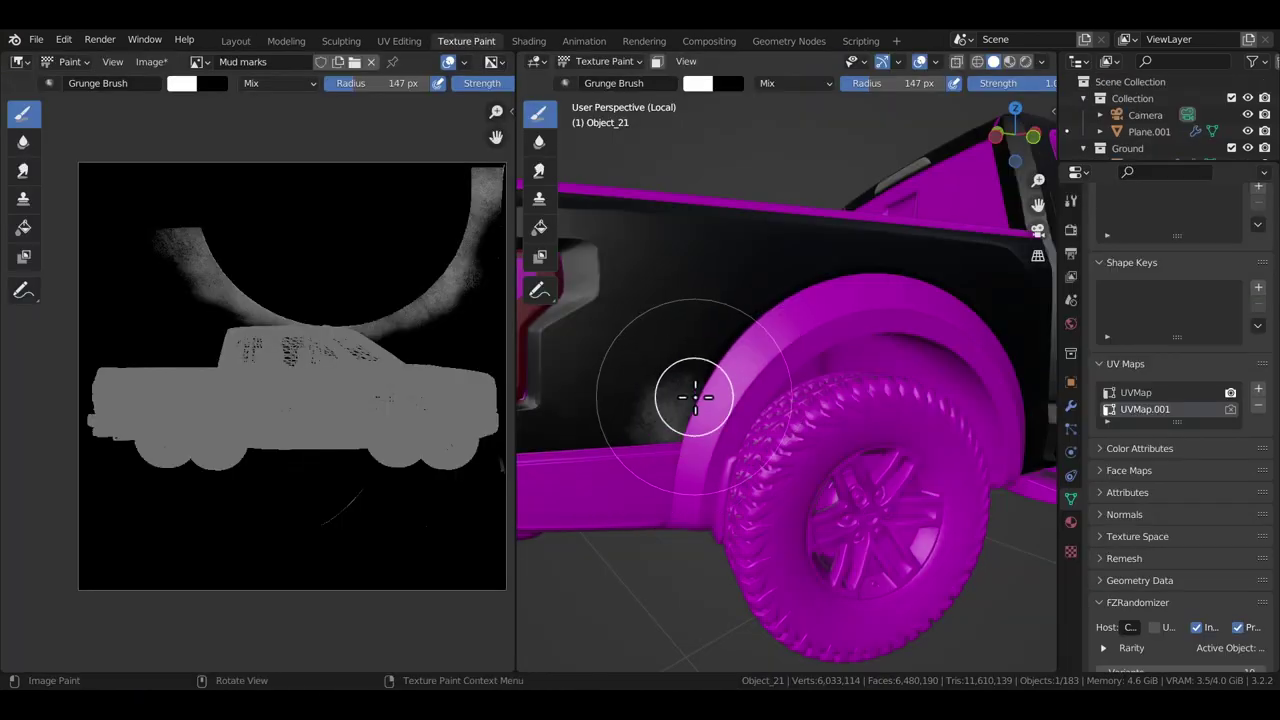
- Paint mud marks on the truck body around the wheel arch with the Grunge Brush
mouse_move(797, 300)
left_mouse_down()
mouse_move(971, 337)
mouse_move(743, 297)
mouse_move(686, 423)
mouse_move(786, 286)
left_mouse_up()
middle_click_drag(786, 286, 694, 309)
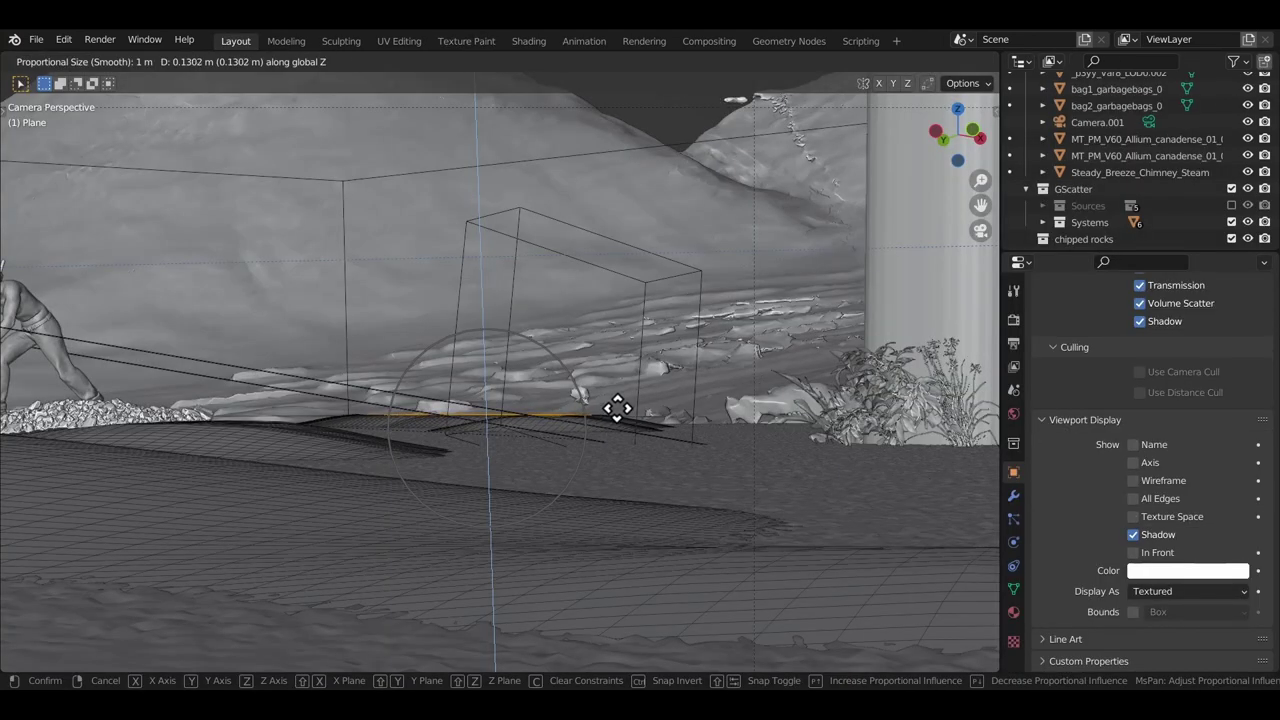
- Try to raise the selected ground faces along the Z axis with proportional editing, and undo the move
left_click(617, 408)
key("alt+z")
key("c")
key("Escape")
key("ctrl+z")
- Circle-select a strip of ground faces between the man and the bridge pillar in wireframe display
middle_click_drag(547, 548, 558, 518)
key("KP_0")
key("x")
key("Escape")
key("c")
left_click_drag(580, 432, 540, 459)
middle_click_drag(597, 554, 550, 563)
middle_click_drag(582, 455, 537, 449)
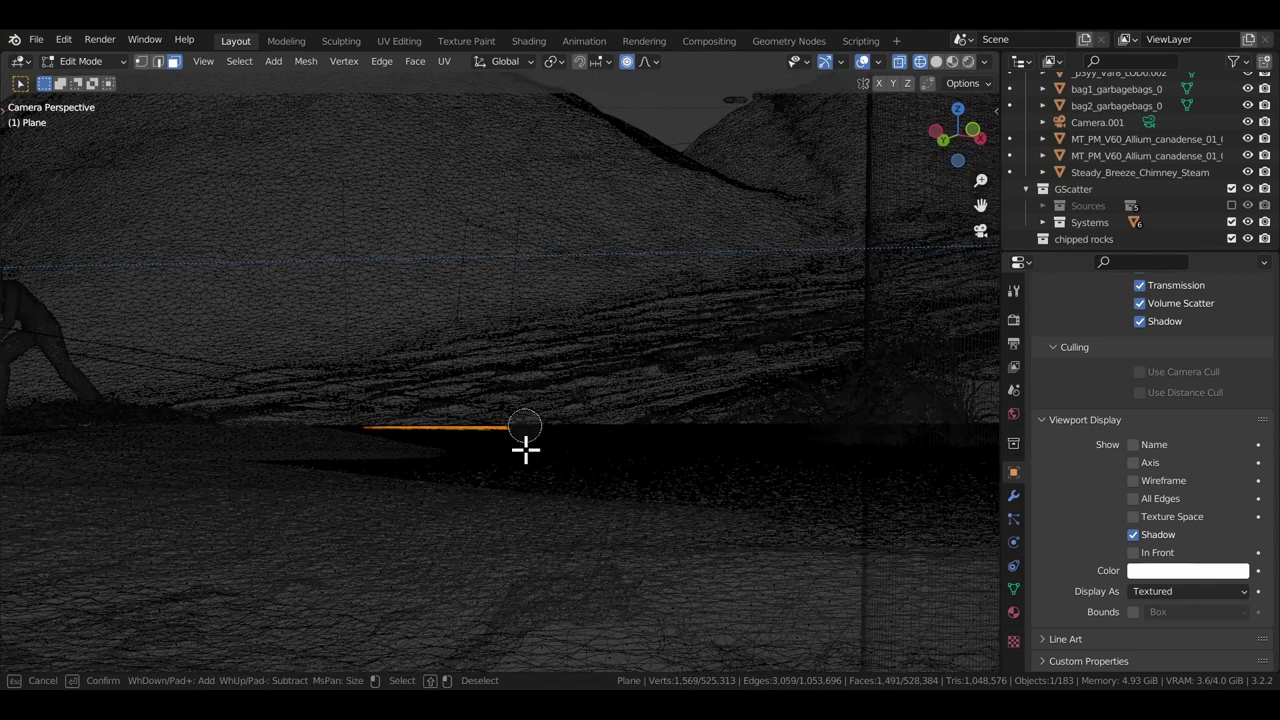
key("Escape")
key("shift+z")
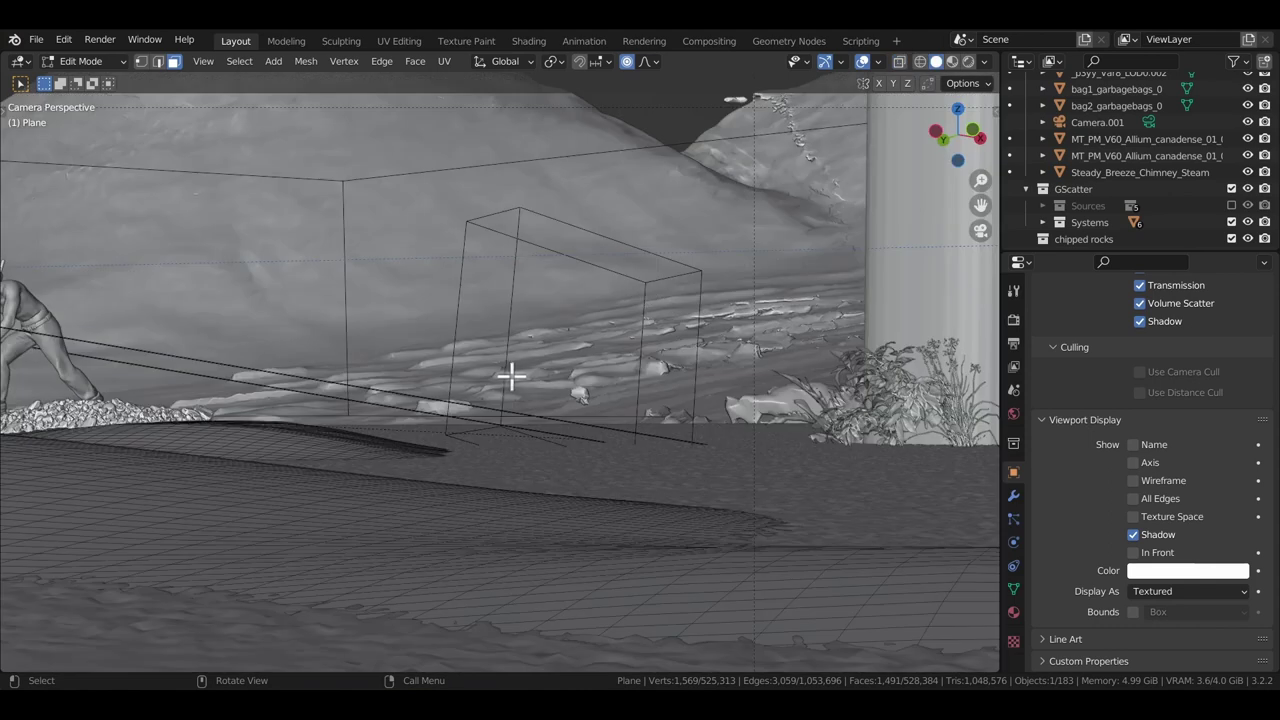
- Raise the selected ground faces about 0.15 m along the Z axis with smooth proportional editing
key("g")
key("z")
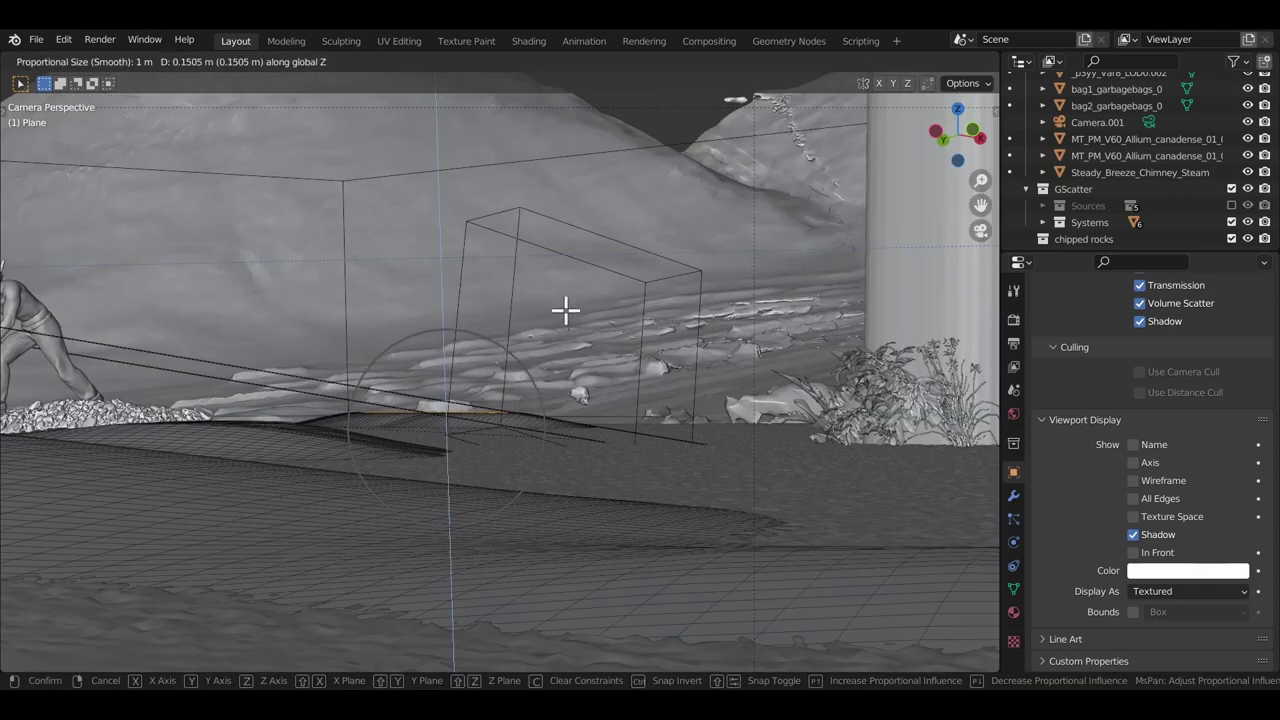
left_click(565, 311)
key("Tab")
key("Tab")
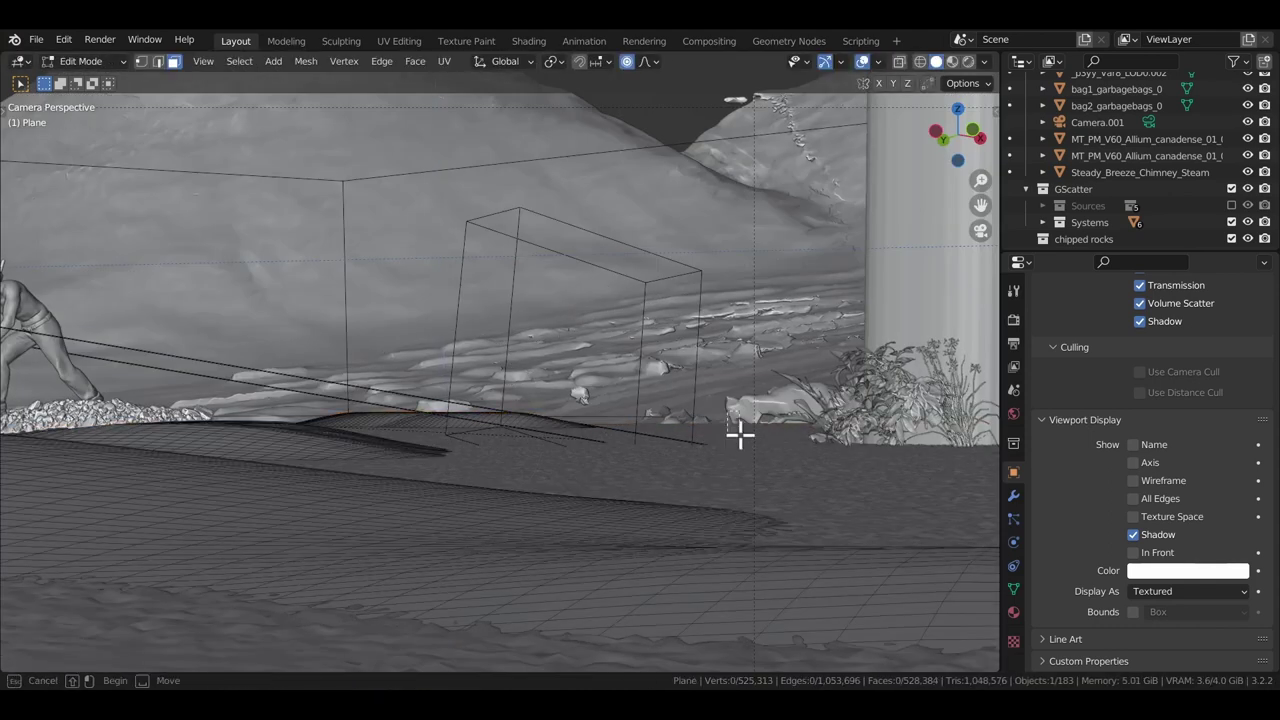
key("g")
key("z")
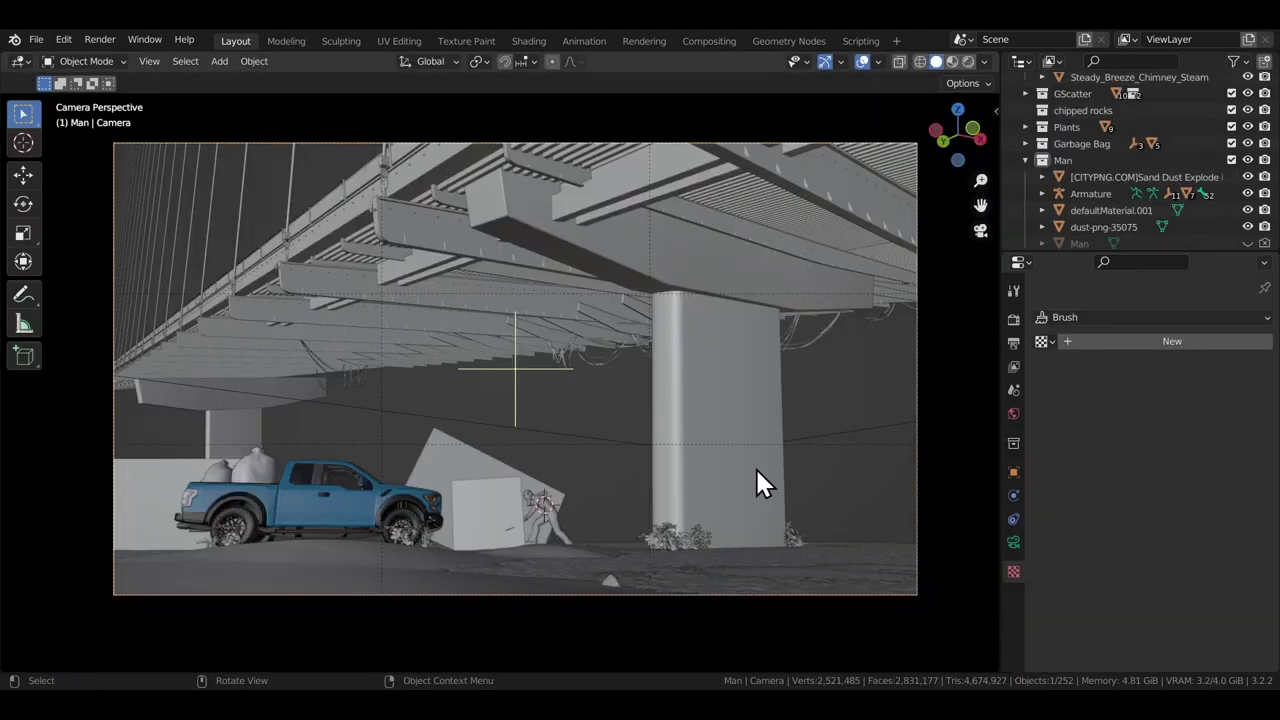
key("g")
key("z")
key("z")
right_click(755, 485)
- Rotate the camera about 3.3° around the global Z axis
middle_click_drag(755, 485, 668, 480)
key("KP_0")
key("r")
key("z")
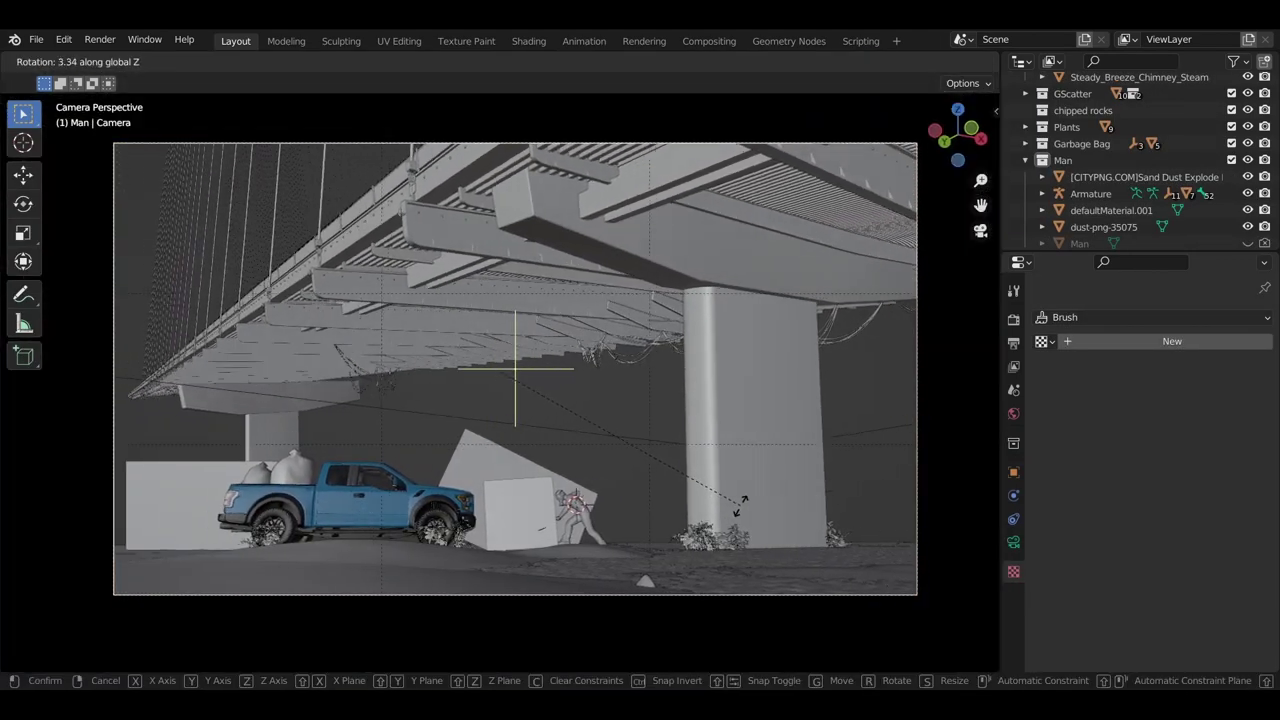
left_click(733, 519)
- Move the camera from the top view in wireframe display, and turn it slightly around the global Z axis
key("KP_7")
middle_click_drag(618, 400, 594, 365, "shift")
key("shift+z")
key("g")
left_click(551, 447)
key("KP_0")
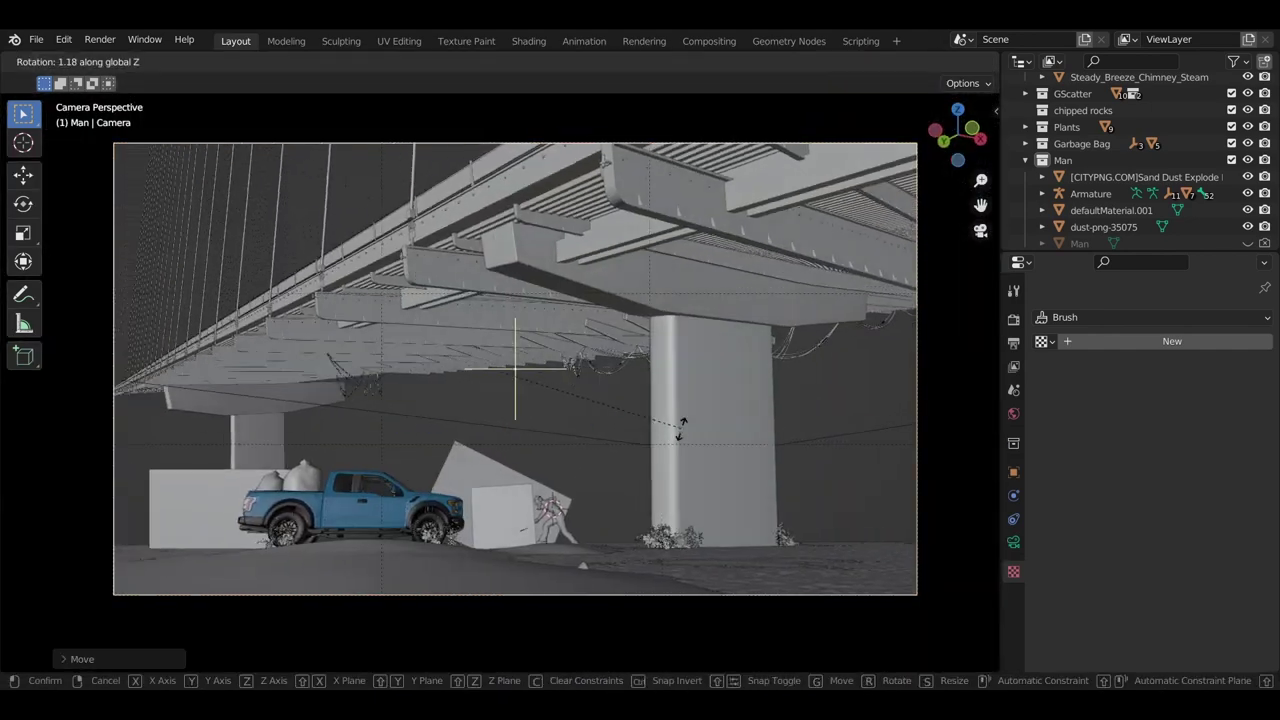
- Raise the flat ground-level plane Plane.001 about 0.07 m along the global Z axis
left_click(863, 546)
key("g")
key("z")
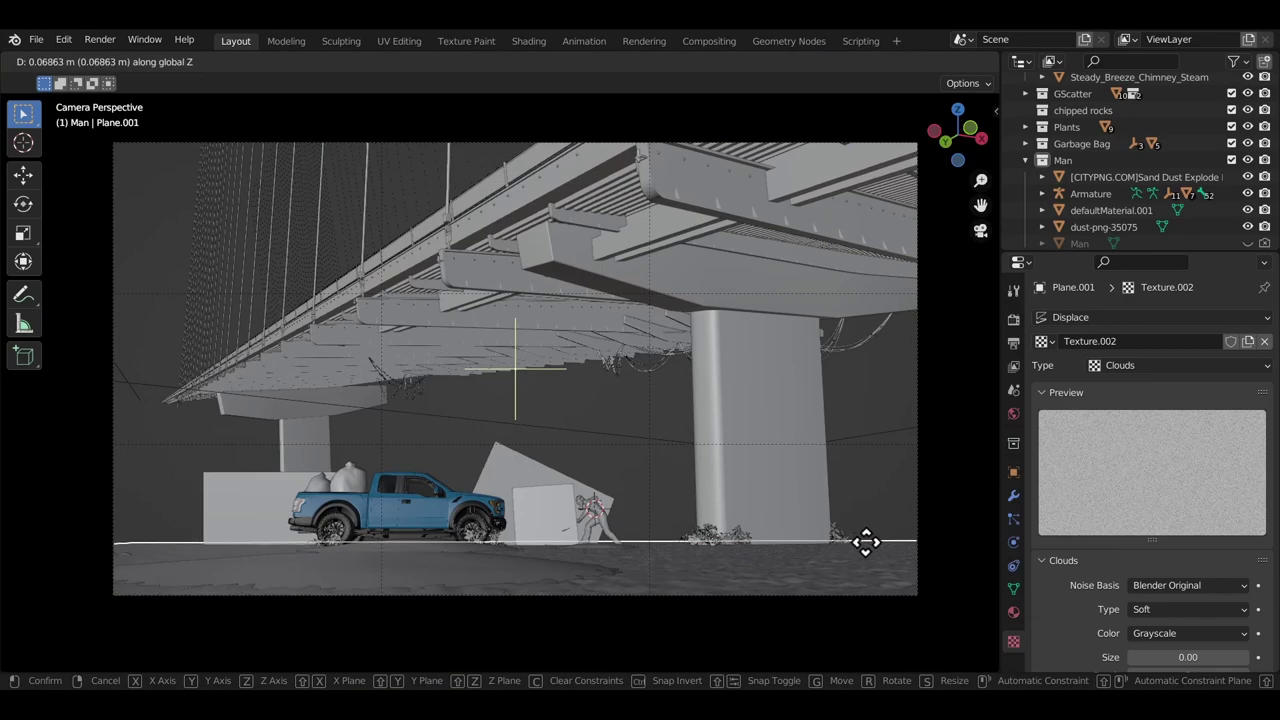
left_click(866, 541)
middle_click_drag(706, 533, 774, 470)
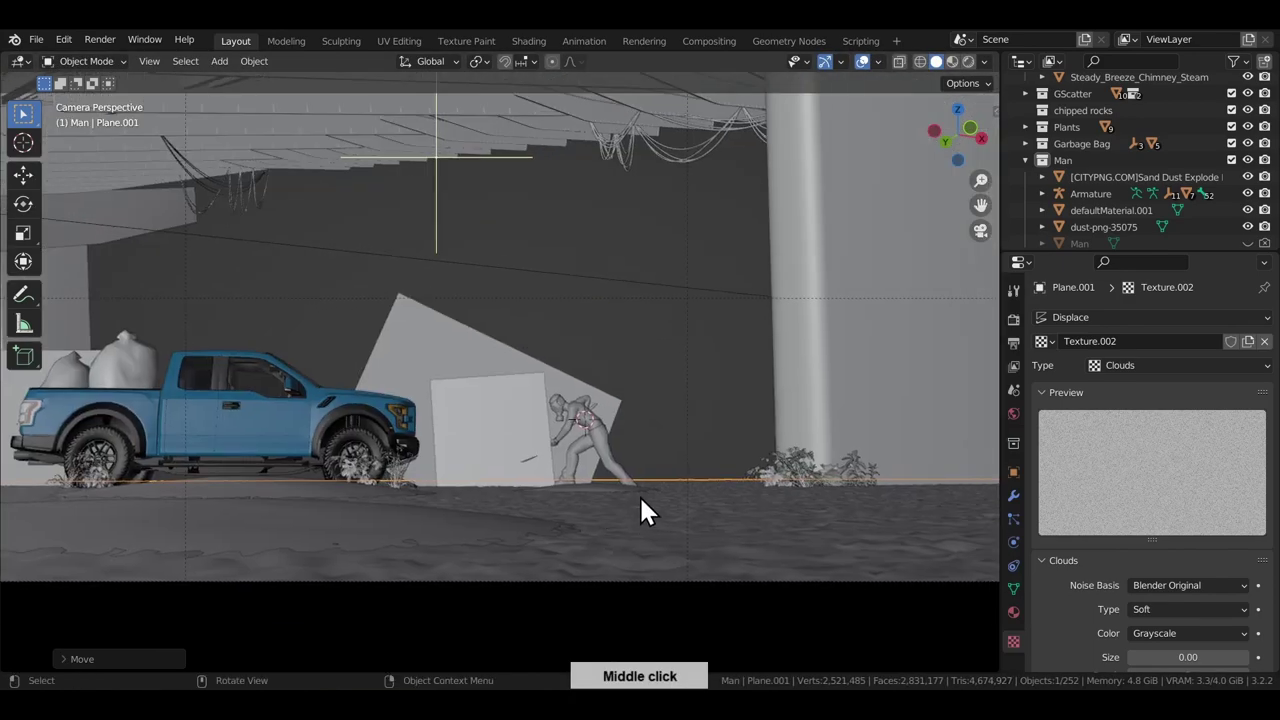